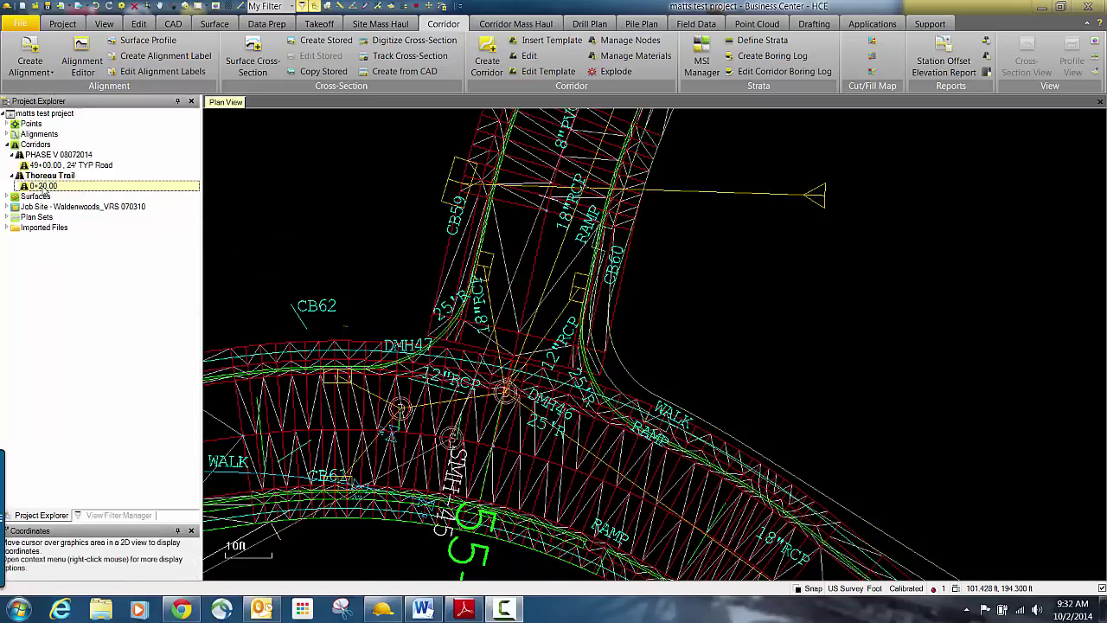
{"action": "right_click", "coordinate": [44, 186]}
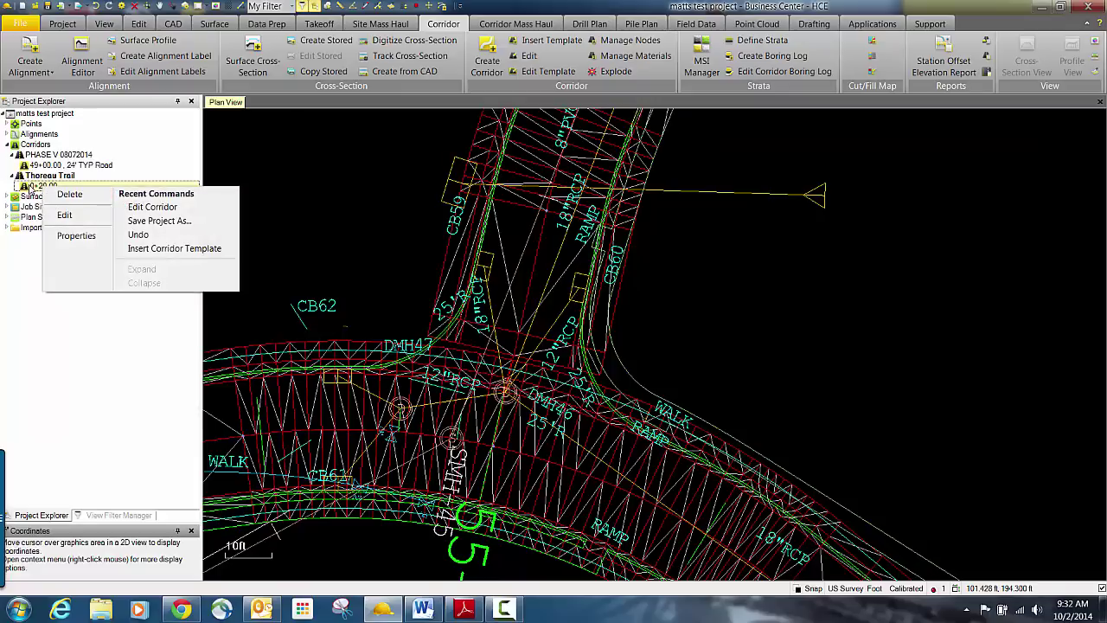
{"action": "left_click", "coordinate": [64, 215]}
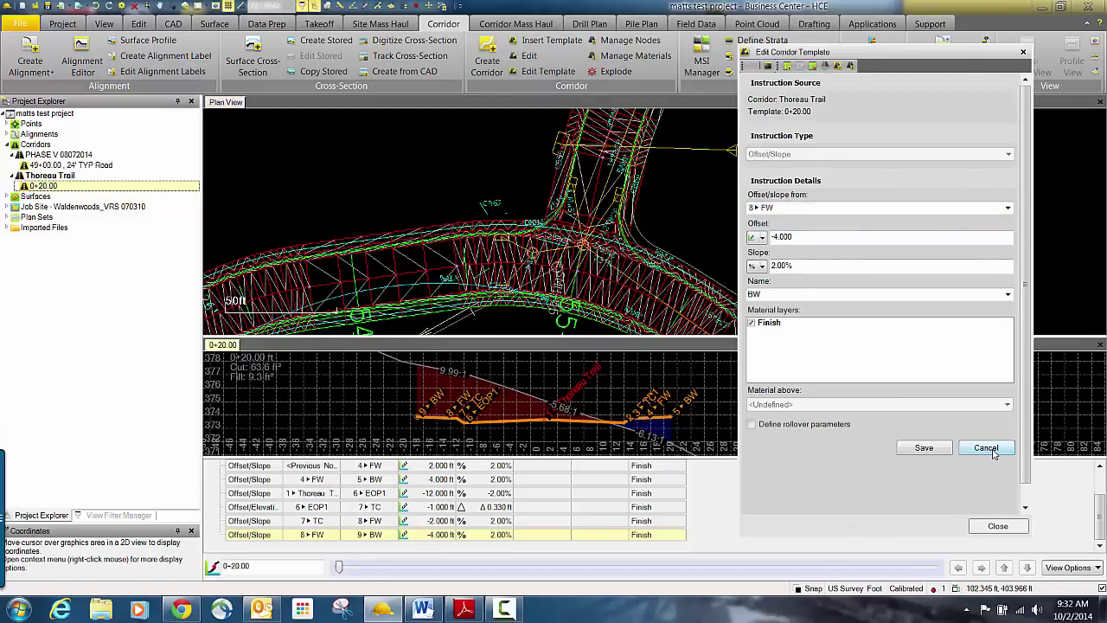
{"action": "left_click", "coordinate": [998, 525]}
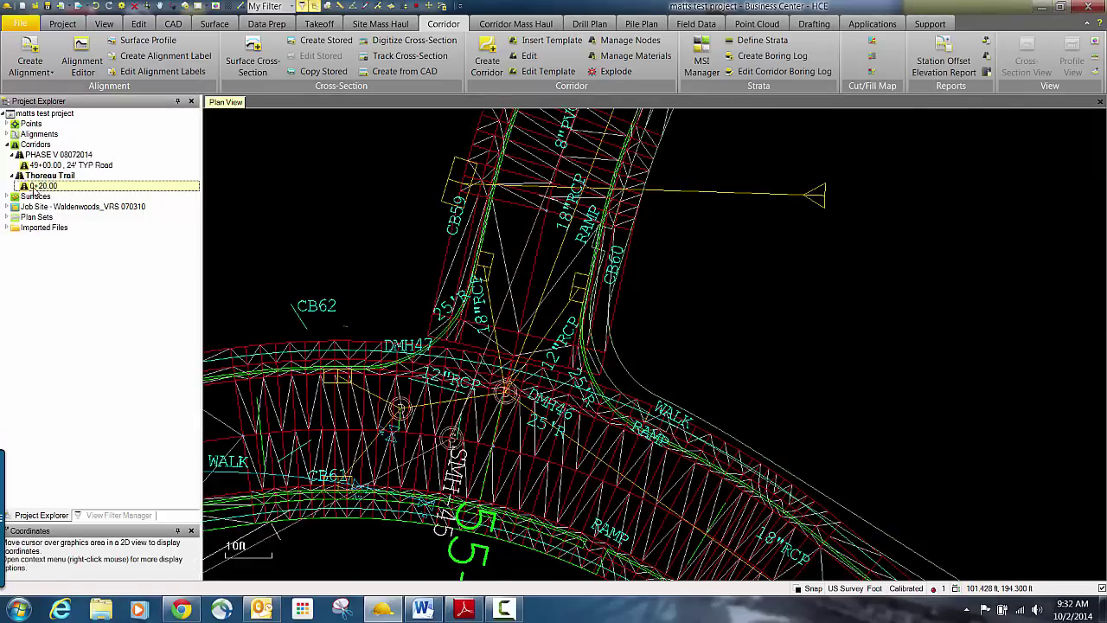
Move the Thoreau Trail template's begin station to 0+34.32, using Station at Point with an End Snap on the curb return line near CB60
{"action": "right_click", "coordinate": [36, 188]}
{"action": "left_click", "coordinate": [67, 236]}
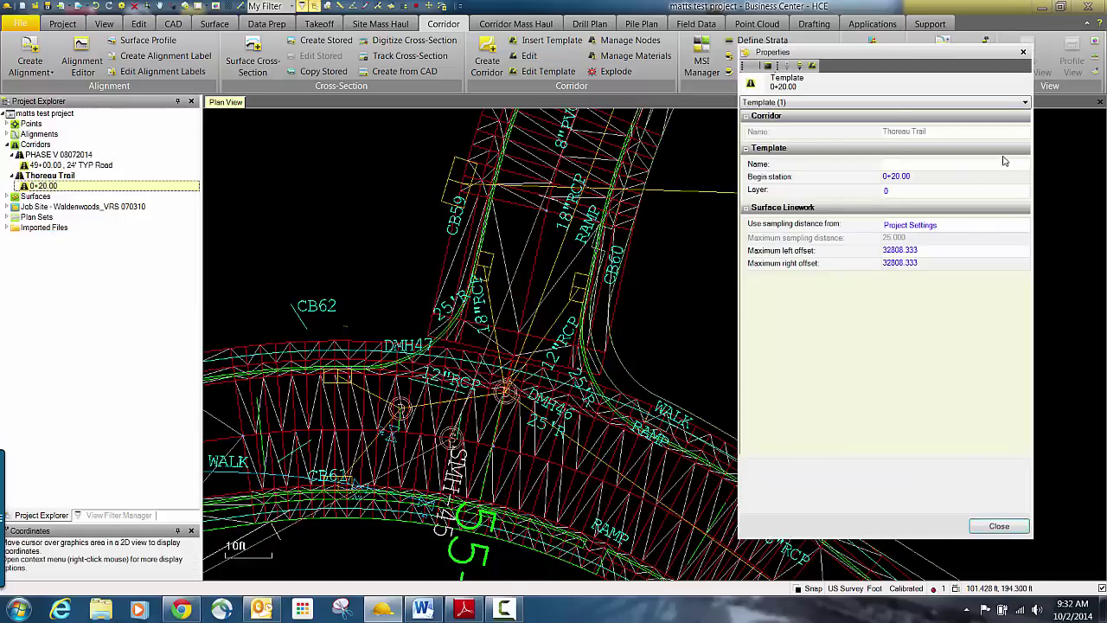
{"action": "left_click", "coordinate": [928, 176]}
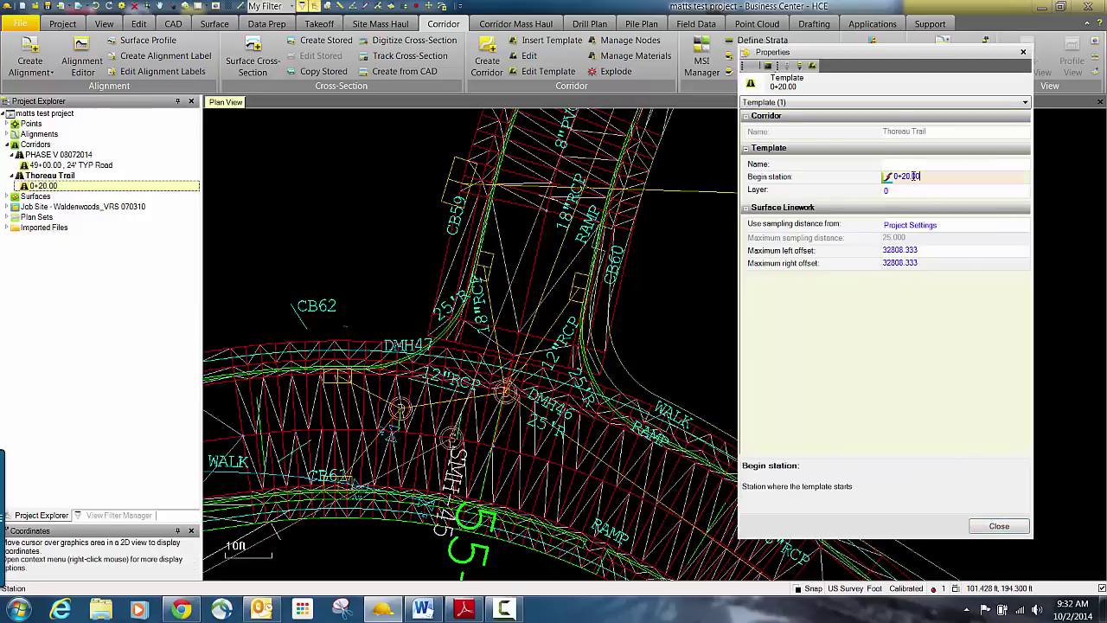
{"action": "scroll", "coordinate": [563, 303], "scroll_direction": "up", "scroll_amount": 2}
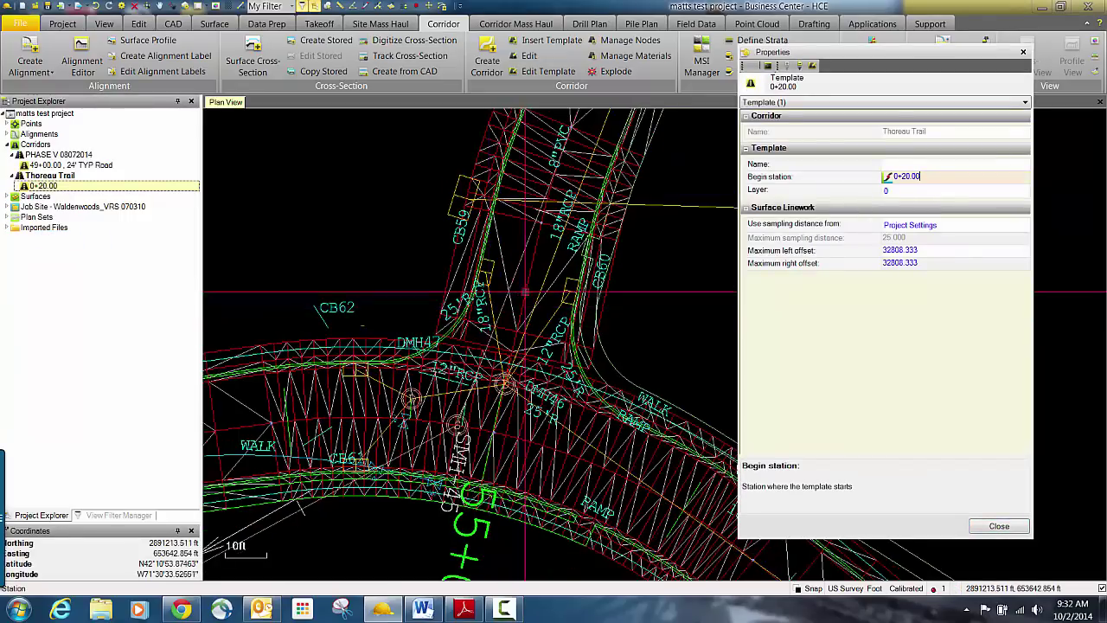
{"action": "scroll", "coordinate": [563, 303], "scroll_direction": "up", "scroll_amount": 2}
{"action": "scroll", "coordinate": [597, 299], "scroll_direction": "up", "scroll_amount": 1}
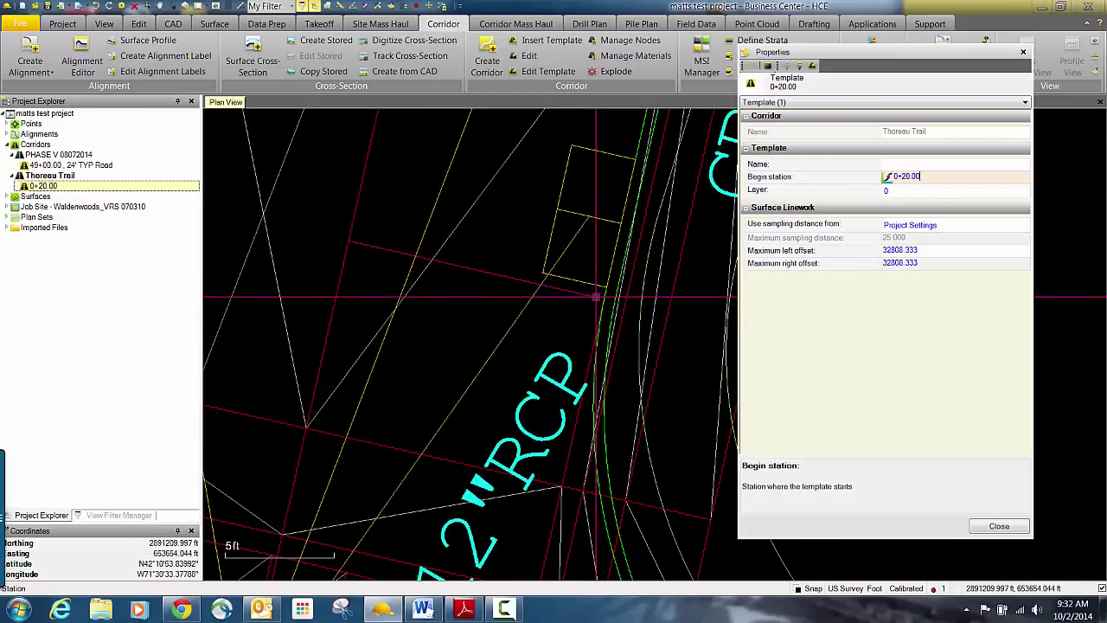
{"action": "right_click", "coordinate": [593, 299]}
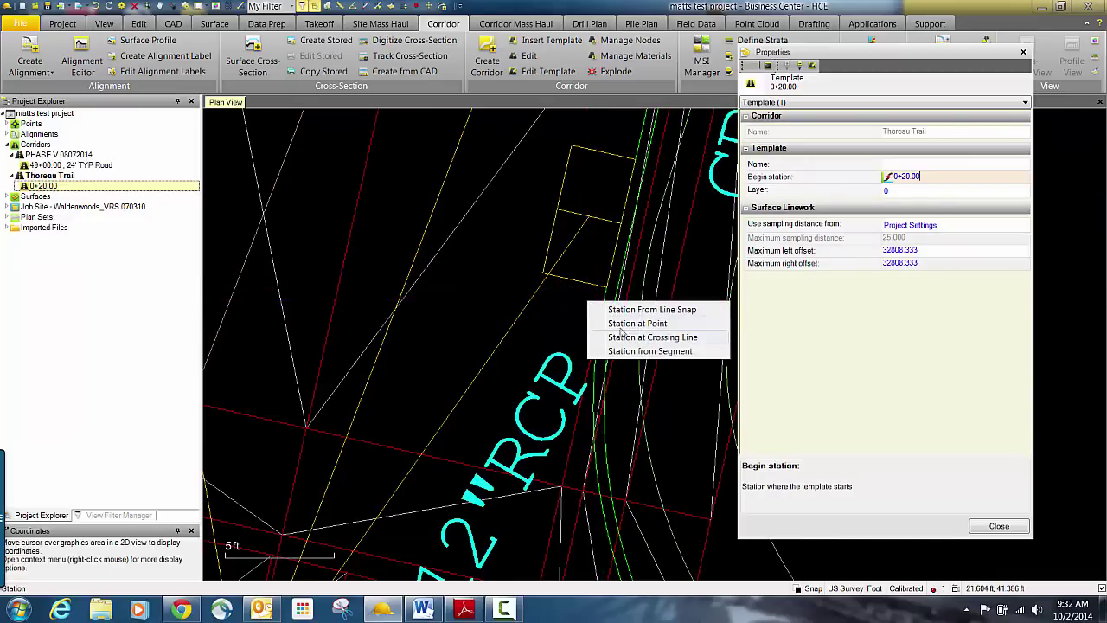
{"action": "left_click", "coordinate": [623, 322]}
{"action": "right_click", "coordinate": [587, 320]}
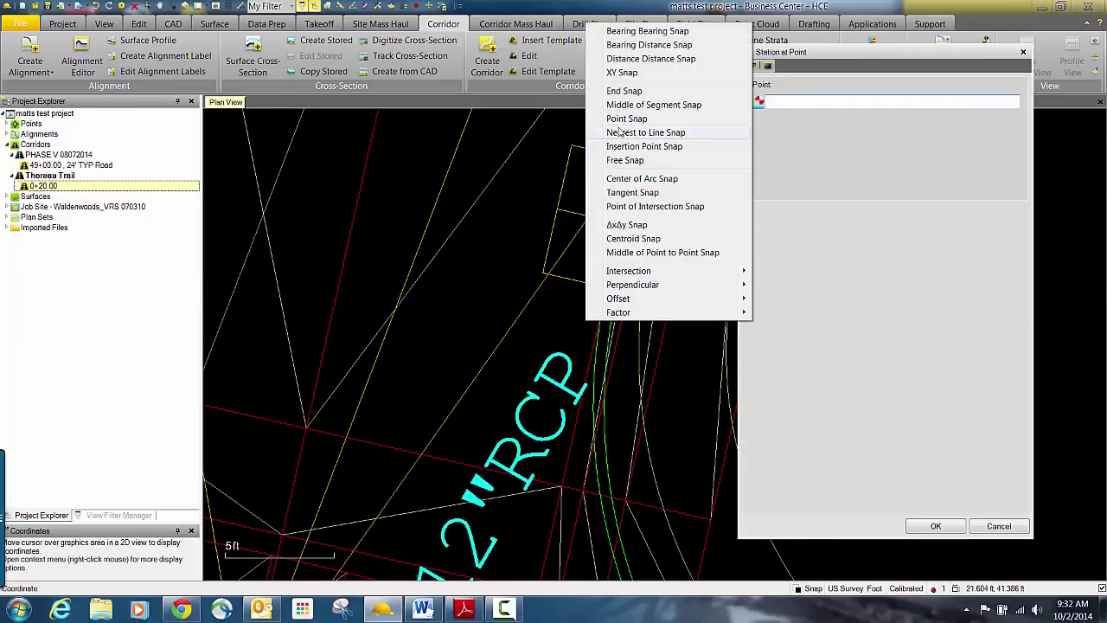
{"action": "left_click", "coordinate": [626, 94]}
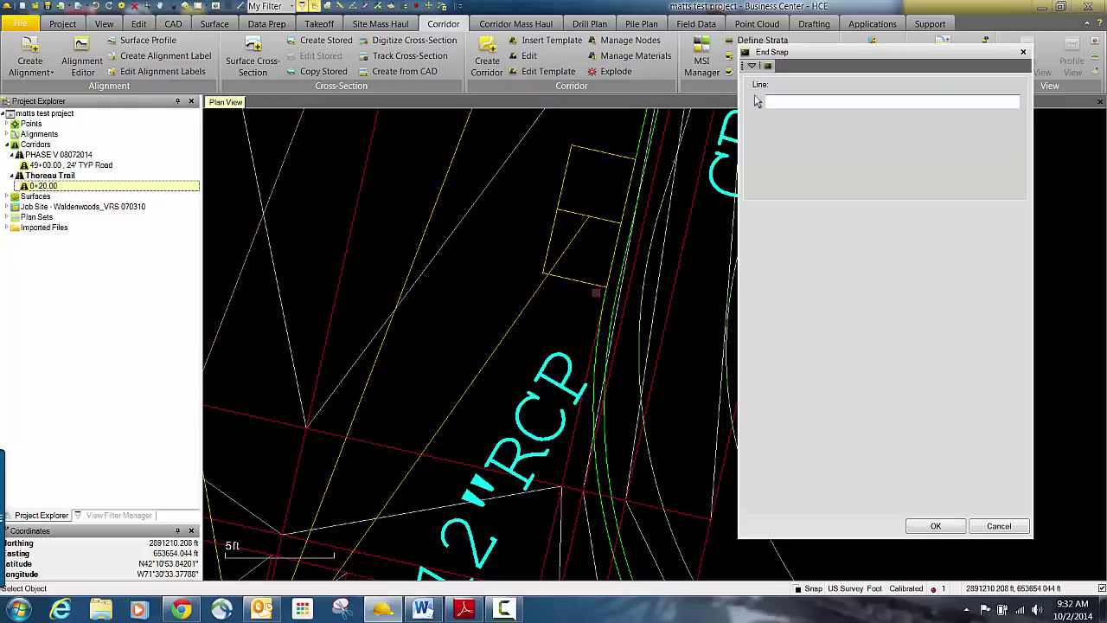
{"action": "left_click", "coordinate": [597, 358]}
{"action": "scroll", "coordinate": [578, 347], "scroll_direction": "down", "scroll_amount": 4}
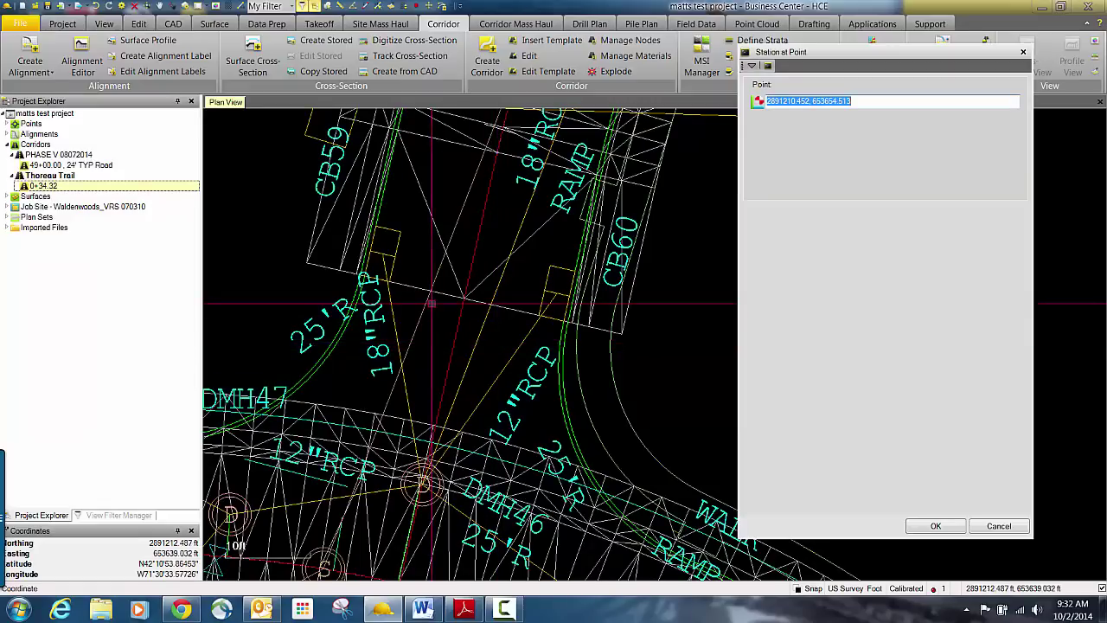
{"action": "left_click", "coordinate": [924, 527]}
{"action": "left_click", "coordinate": [999, 527]}
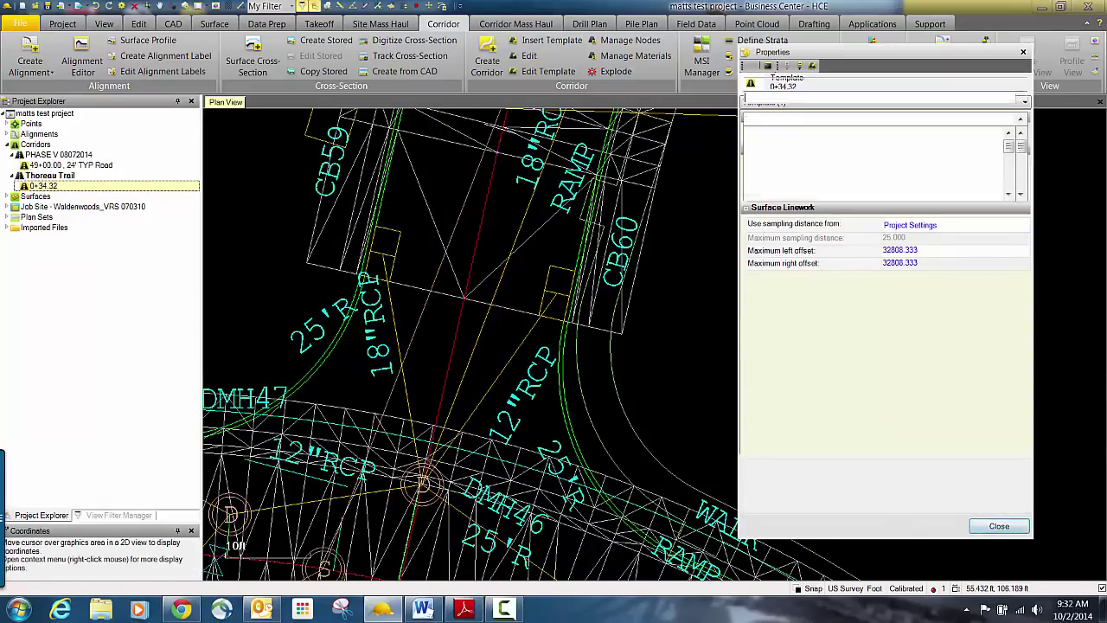
In the PHASE V 08072014 corridor's 49+00.00, 24' TYP Road template, set the positive-side EOP1 offset to 13.000 and save it
{"action": "scroll", "coordinate": [536, 339], "scroll_direction": "down", "scroll_amount": 3}
{"action": "middle_click_drag", "start_coordinate": [486, 404], "coordinate": [563, 239]}
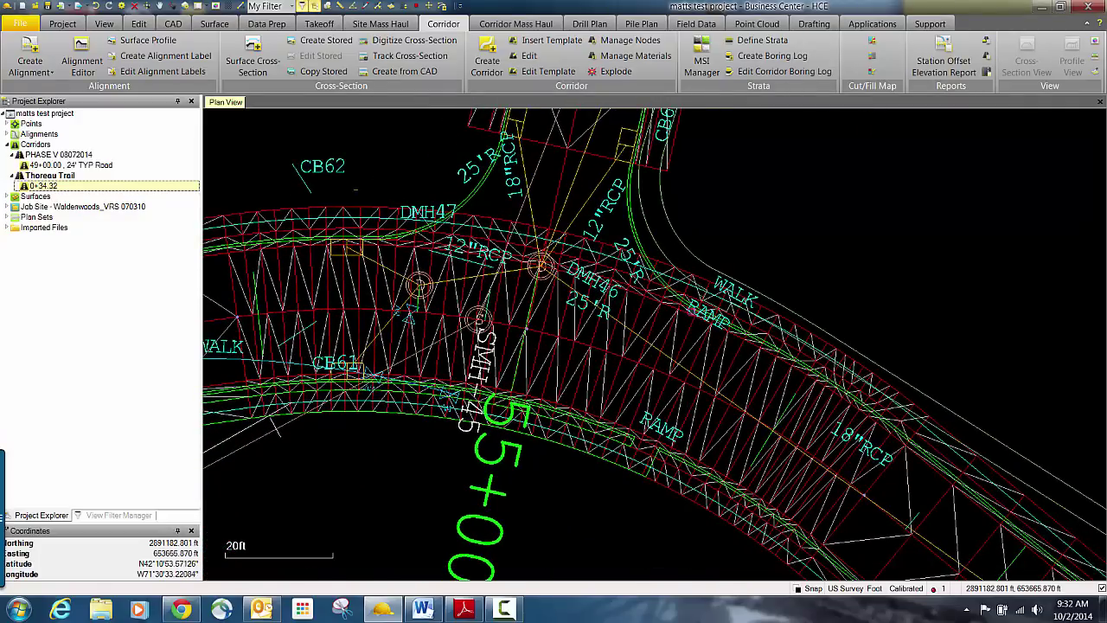
{"action": "left_click", "coordinate": [70, 166]}
{"action": "right_click", "coordinate": [71, 170]}
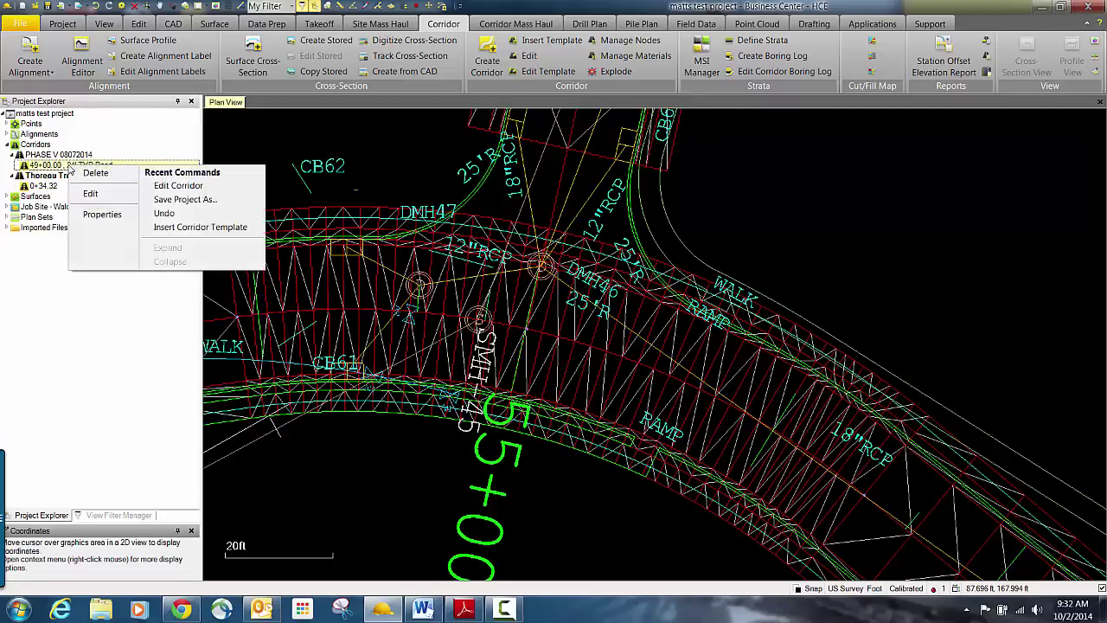
{"action": "left_click", "coordinate": [94, 195]}
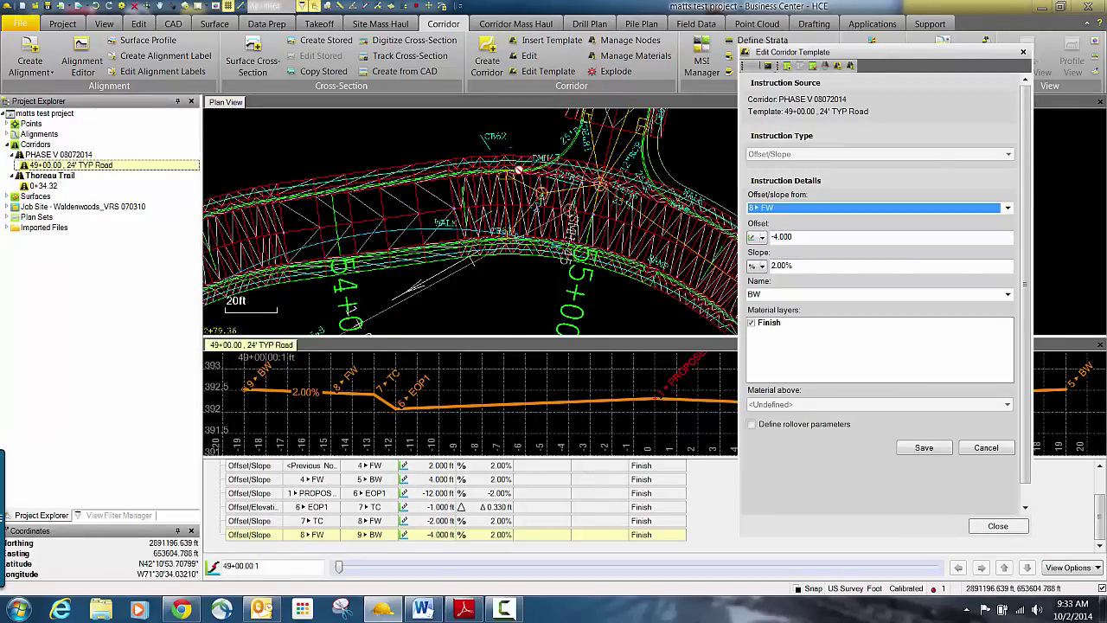
{"action": "scroll", "coordinate": [517, 170], "scroll_direction": "up", "scroll_amount": 5}
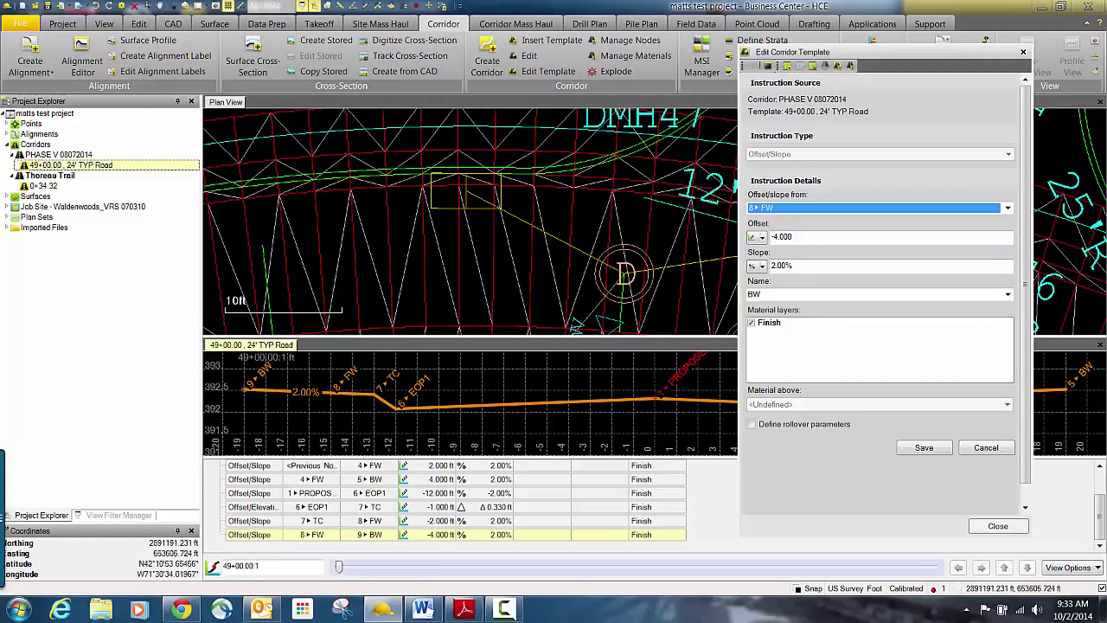
{"action": "left_click", "coordinate": [435, 494]}
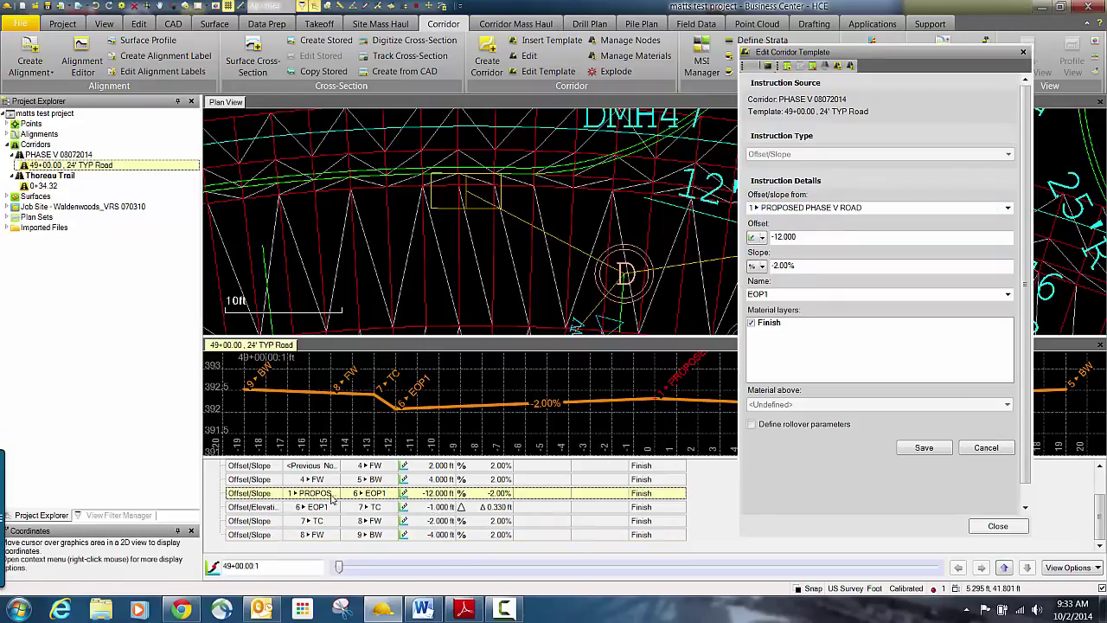
{"action": "scroll", "coordinate": [1100, 502], "scroll_direction": "up", "scroll_amount": 1}
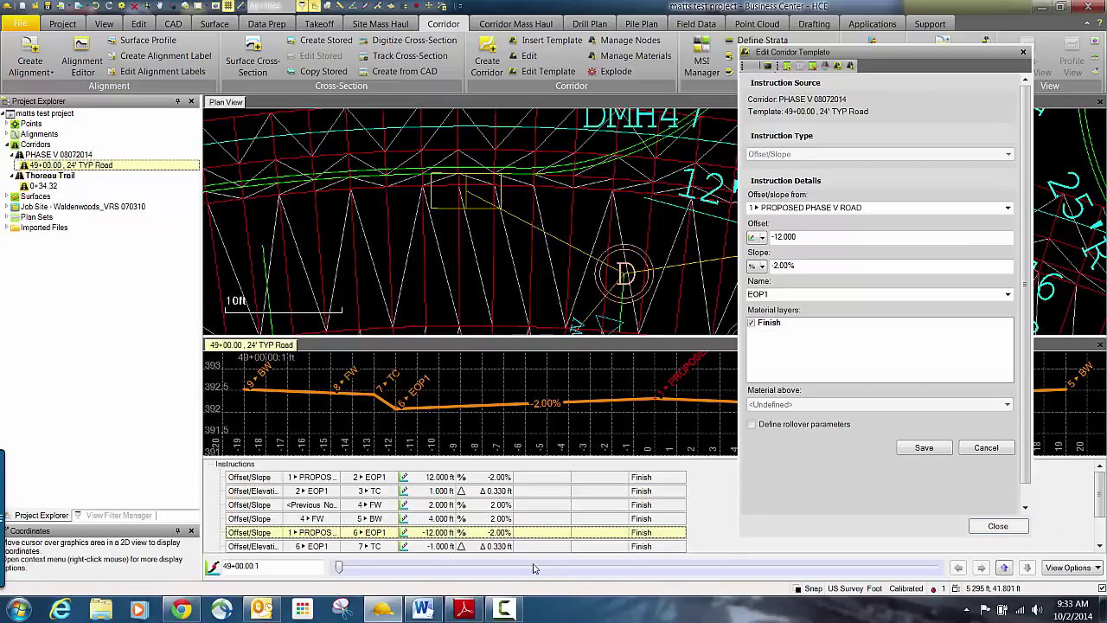
{"action": "left_click", "coordinate": [433, 478]}
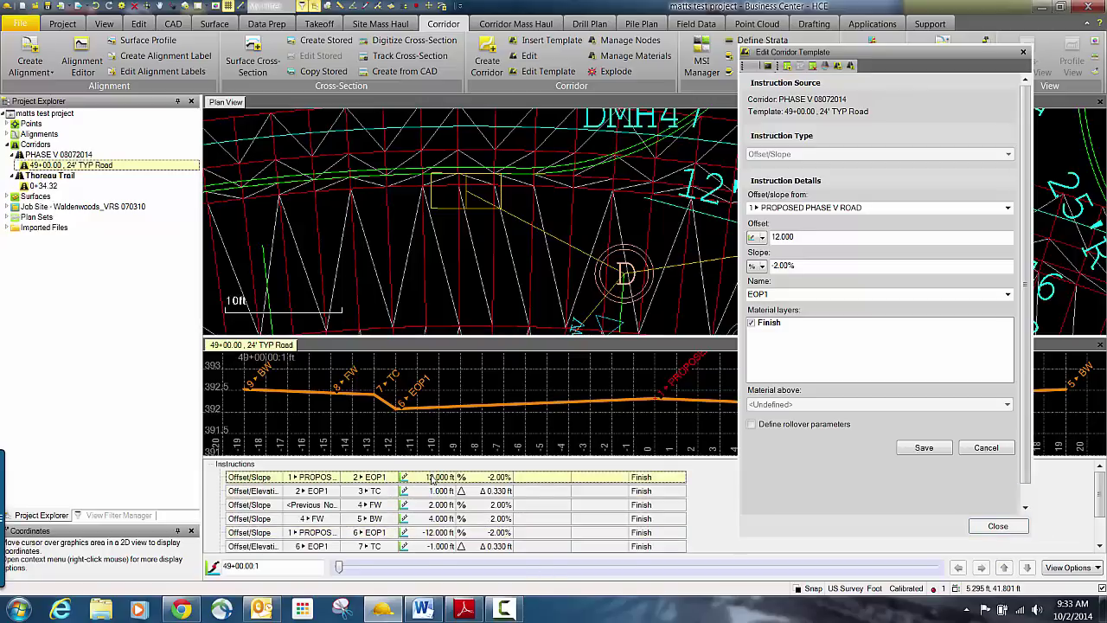
{"action": "left_click", "coordinate": [777, 236]}
{"action": "key", "text": "Delete"}
{"action": "type", "text": "3"}
{"action": "left_click", "coordinate": [922, 447]}
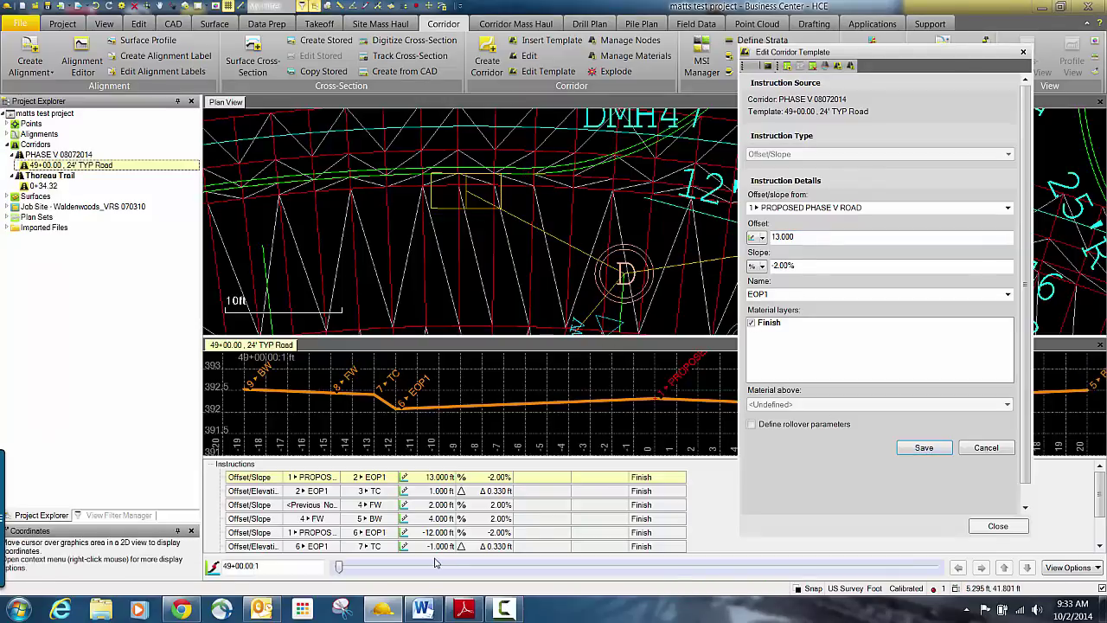
Set the negative-side EOP1 offset to -13.000, save the instruction and close the template editor
{"action": "left_click", "coordinate": [426, 533]}
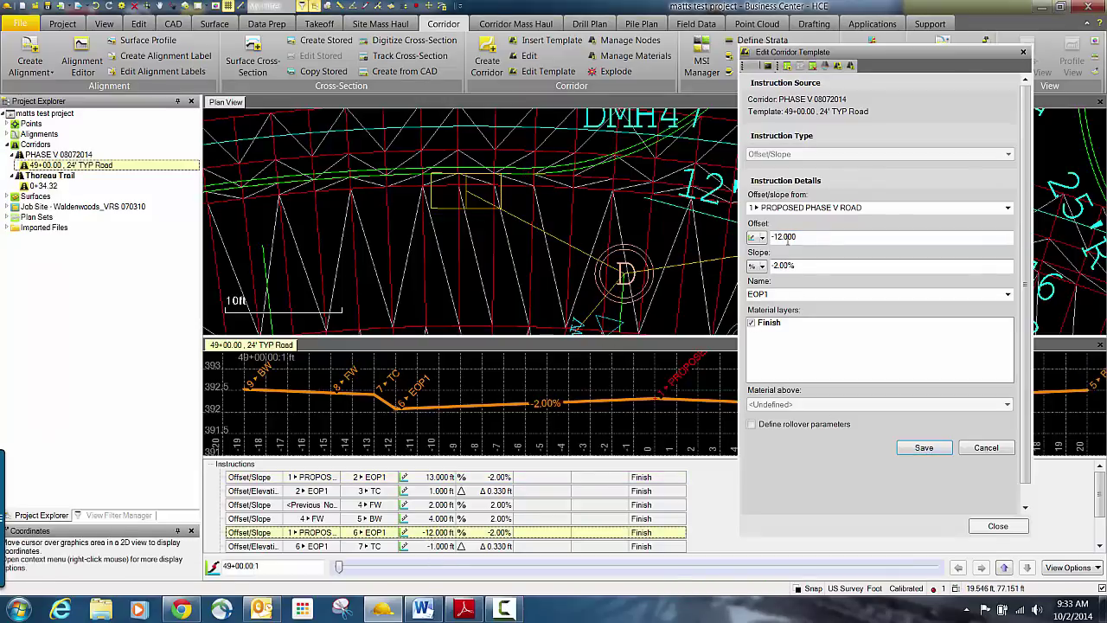
{"action": "left_click", "coordinate": [779, 237]}
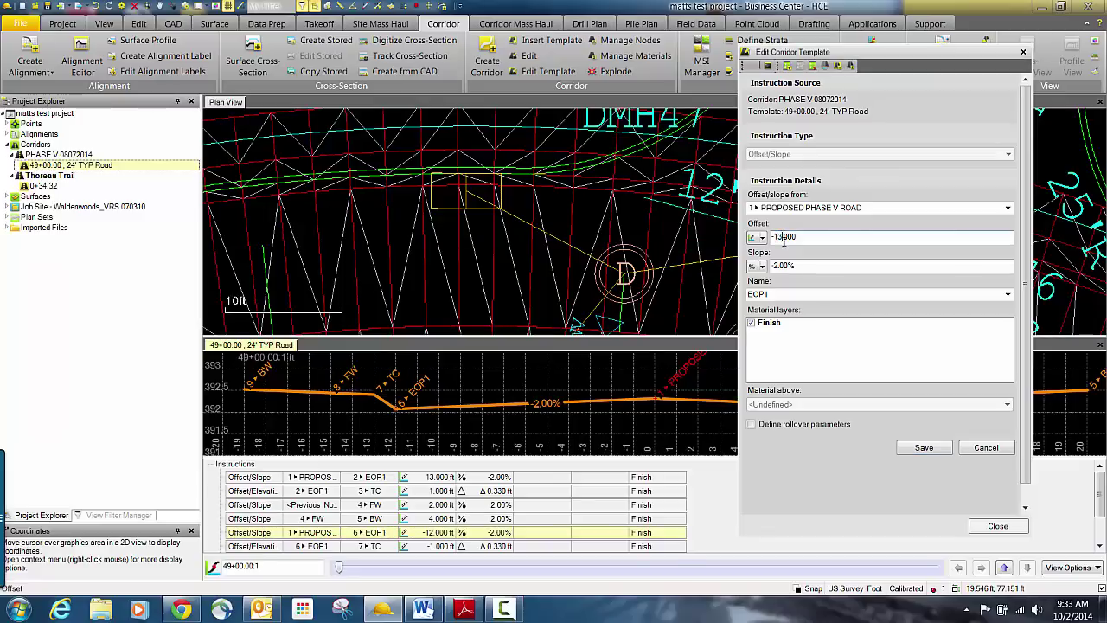
{"action": "left_click", "coordinate": [921, 448]}
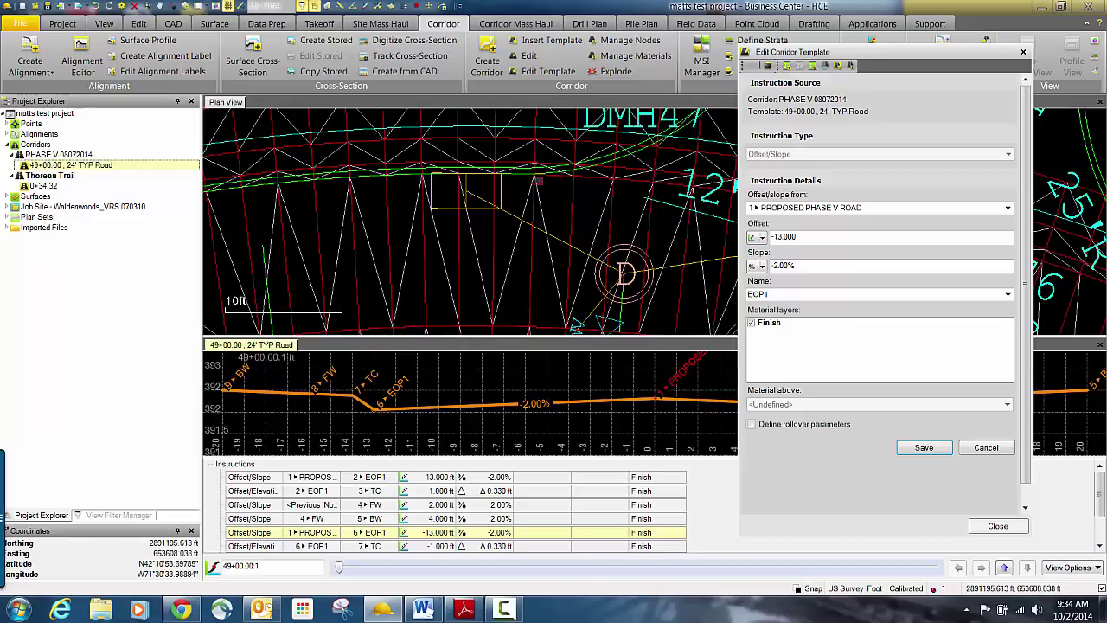
{"action": "left_click", "coordinate": [924, 448]}
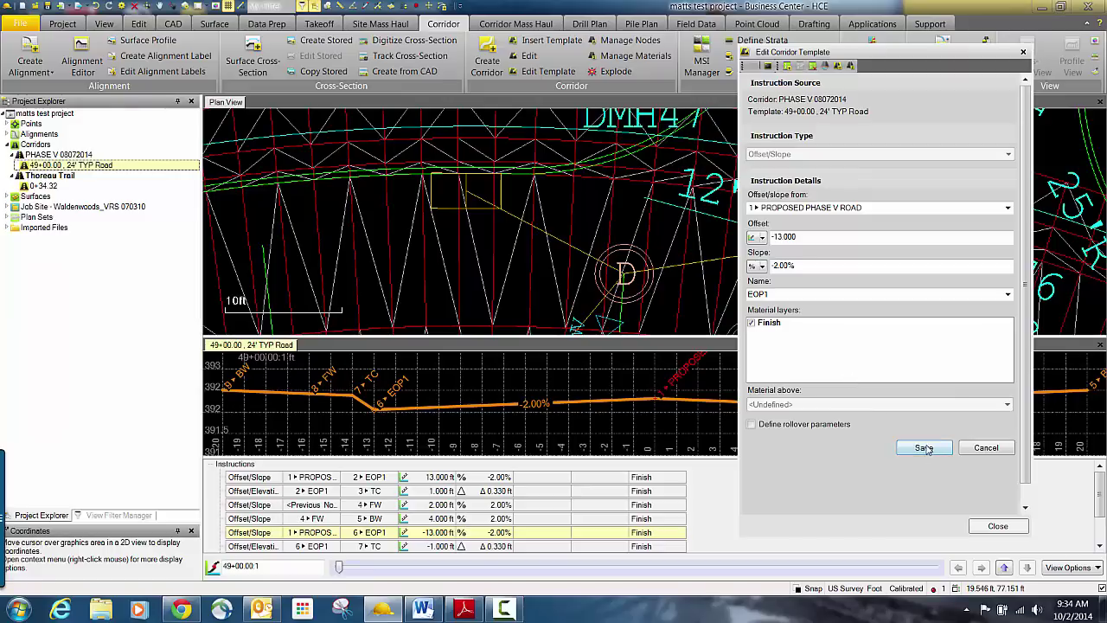
{"action": "left_click", "coordinate": [994, 526]}
Reopen the 49+00.00, 24' TYP Road template and start inserting another template into the PHASE V 08072014 corridor
{"action": "scroll", "coordinate": [733, 458], "scroll_direction": "down", "scroll_amount": 3}
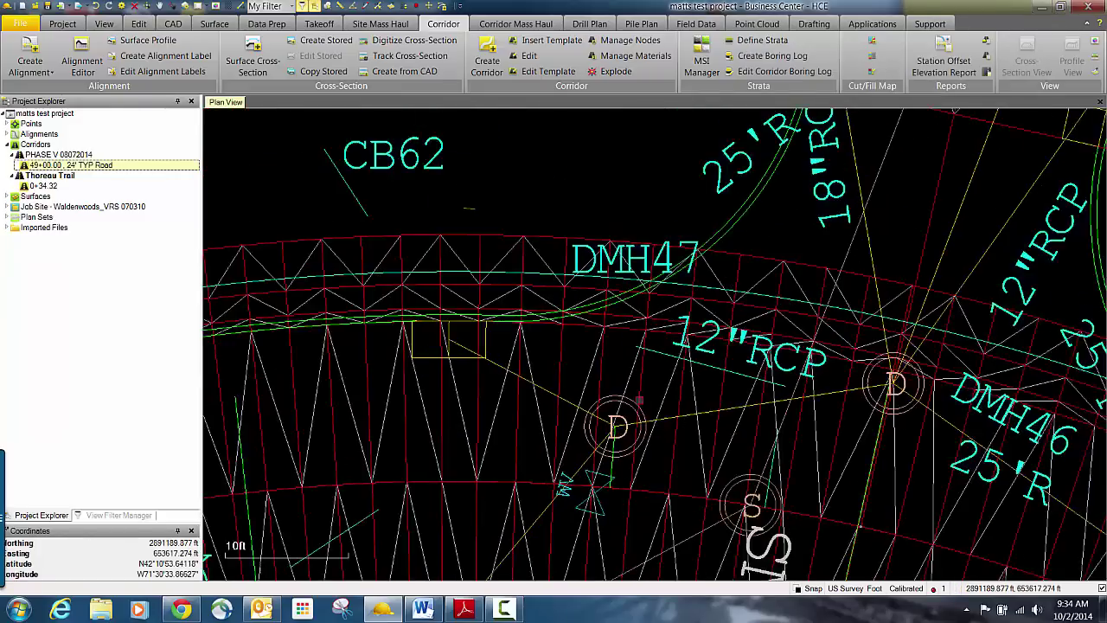
{"action": "scroll", "coordinate": [734, 458], "scroll_direction": "down", "scroll_amount": 2}
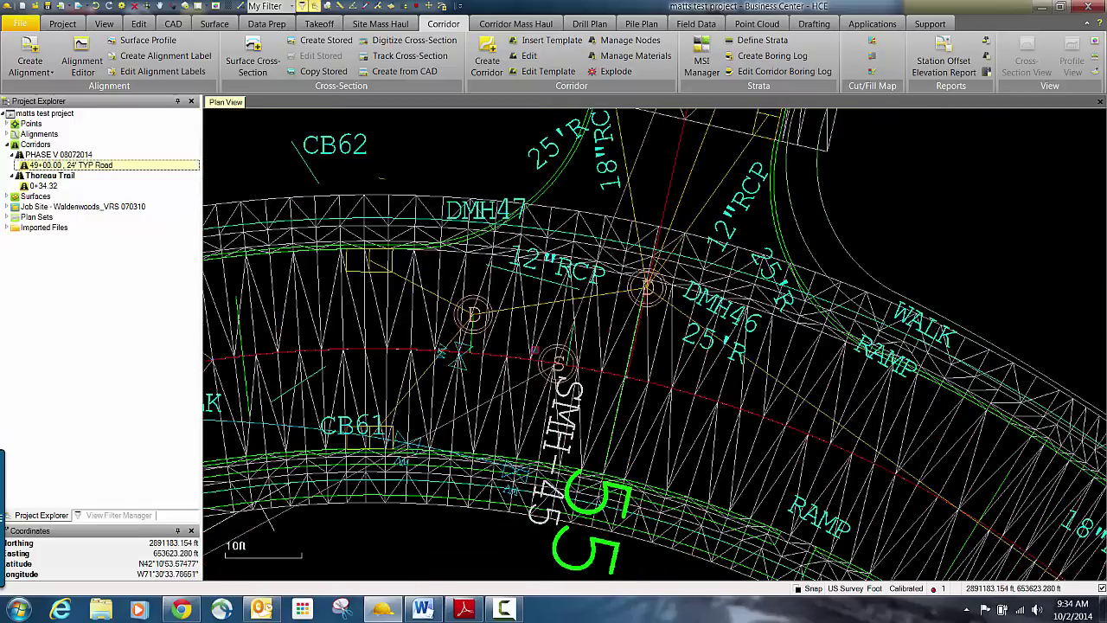
{"action": "right_click", "coordinate": [56, 165]}
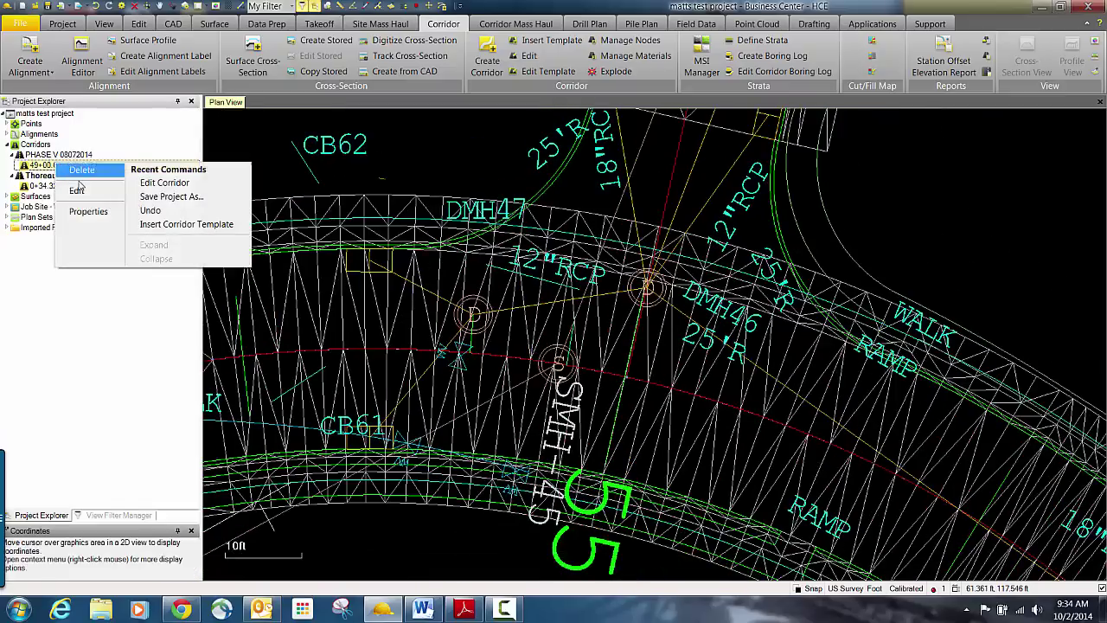
{"action": "left_click", "coordinate": [78, 194]}
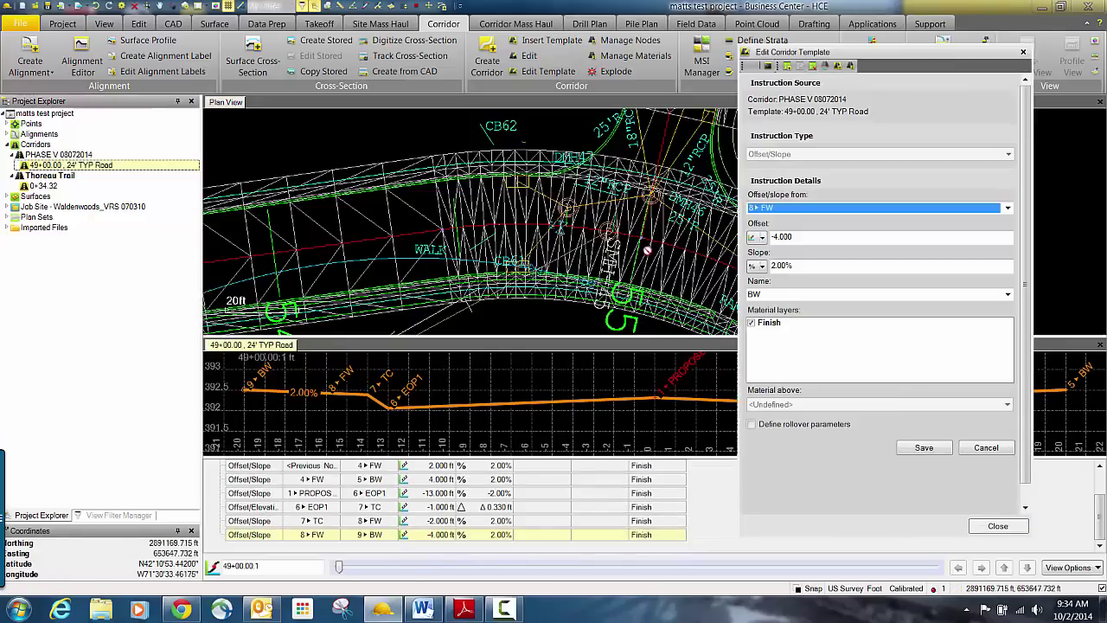
{"action": "left_click", "coordinate": [933, 63]}
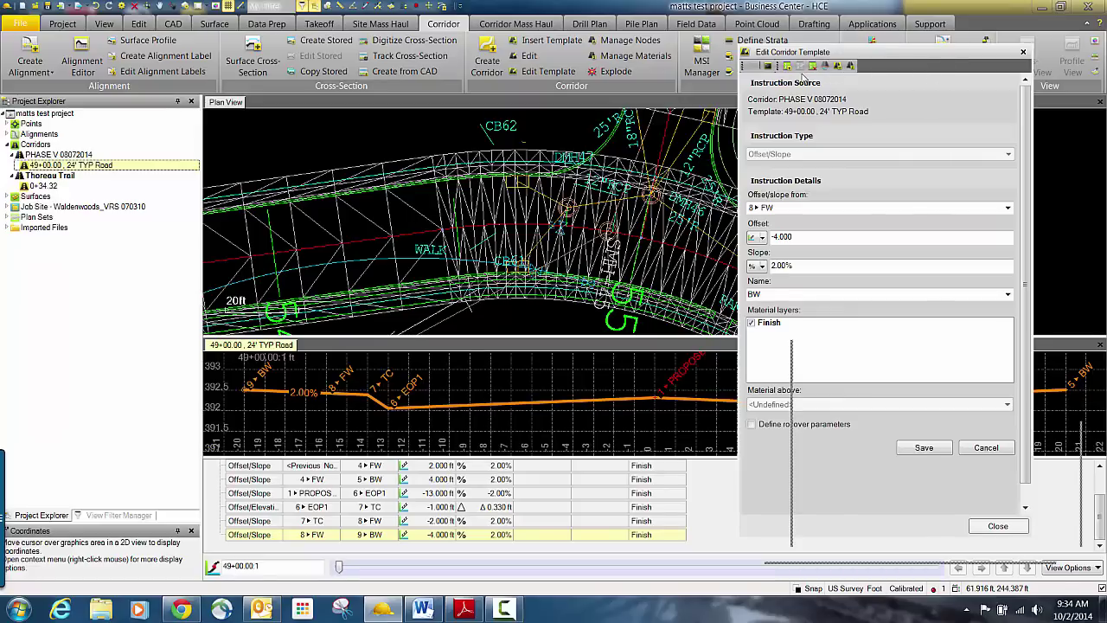
{"action": "left_click_drag", "start_coordinate": [776, 48], "coordinate": [802, 78]}
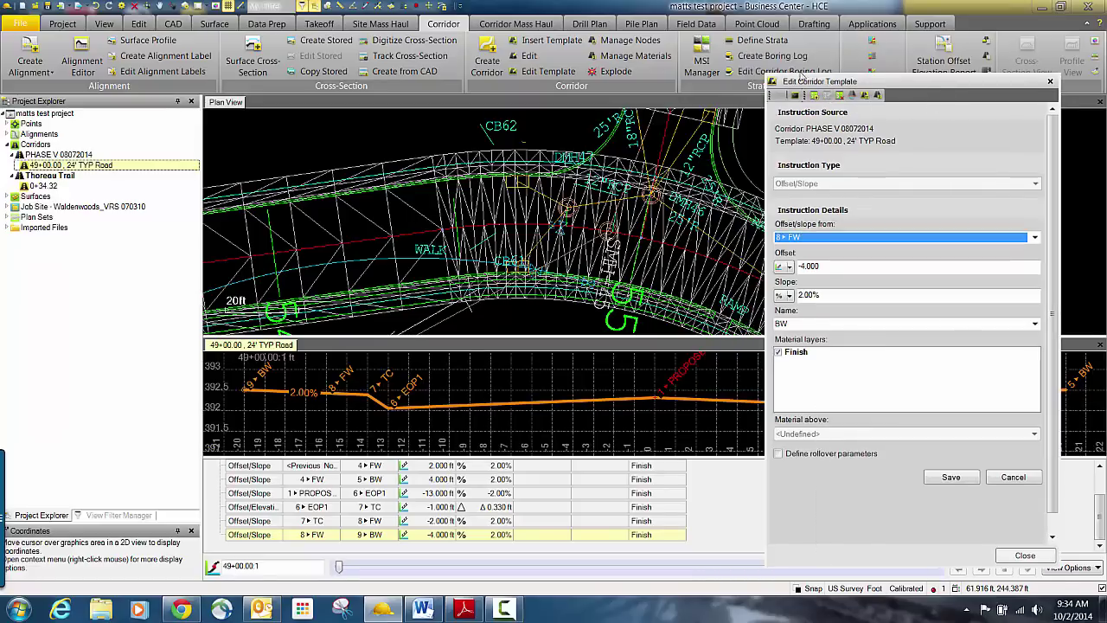
{"action": "left_click", "coordinate": [865, 96]}
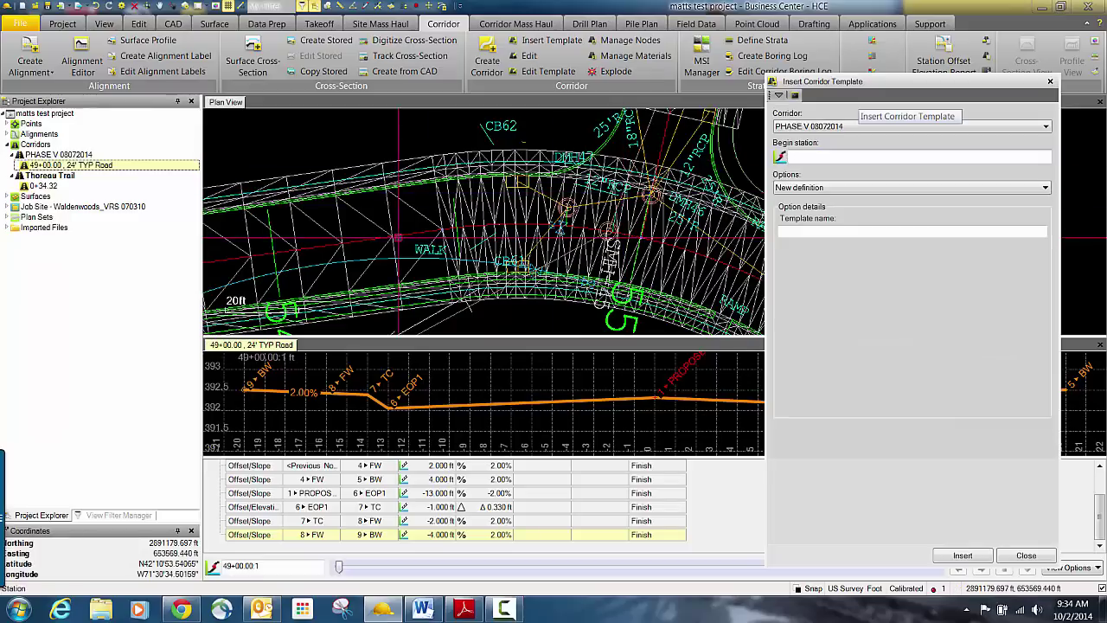
Set the new template's begin station to 54+70.54, using Station at Point with an End Snap on the curb return line near CB62
{"action": "scroll", "coordinate": [525, 136], "scroll_direction": "up", "scroll_amount": 10}
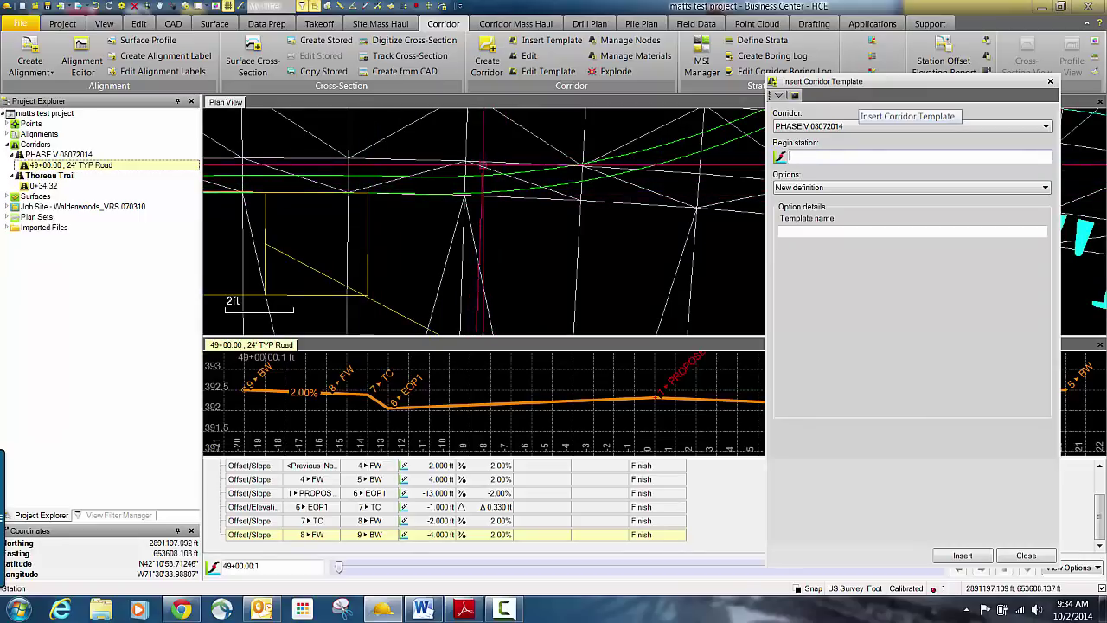
{"action": "right_click", "coordinate": [501, 144]}
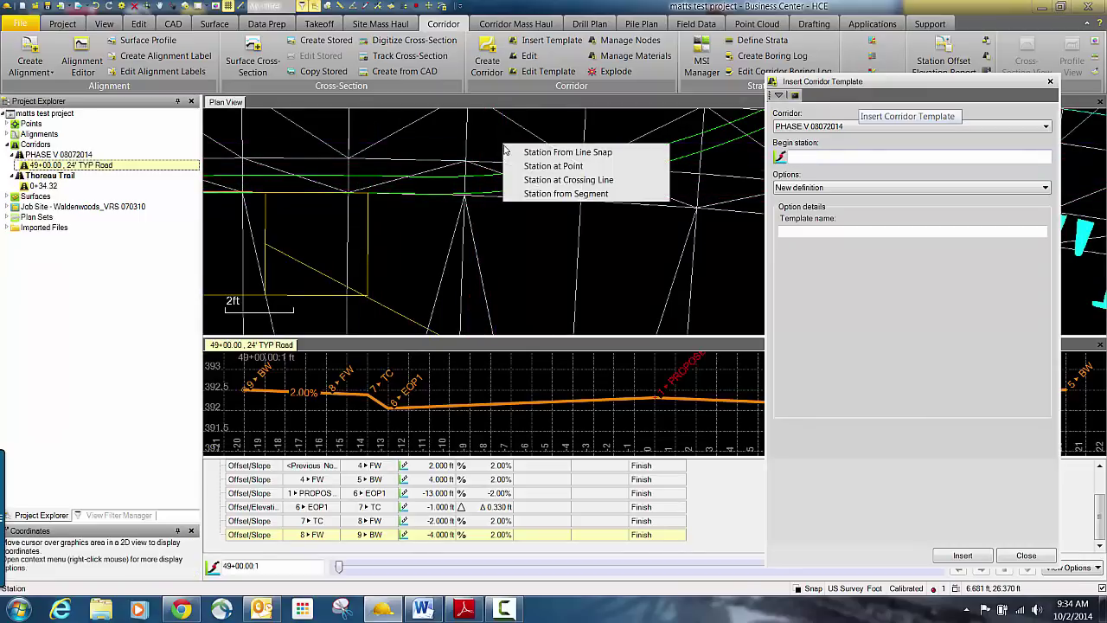
{"action": "left_click", "coordinate": [552, 166]}
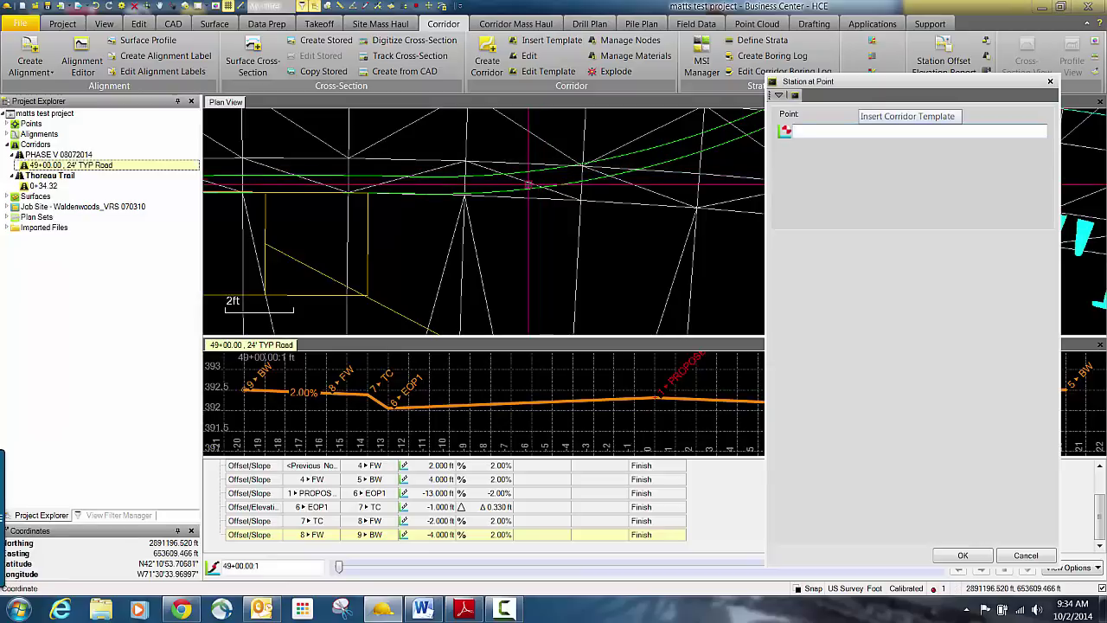
{"action": "right_click", "coordinate": [506, 217]}
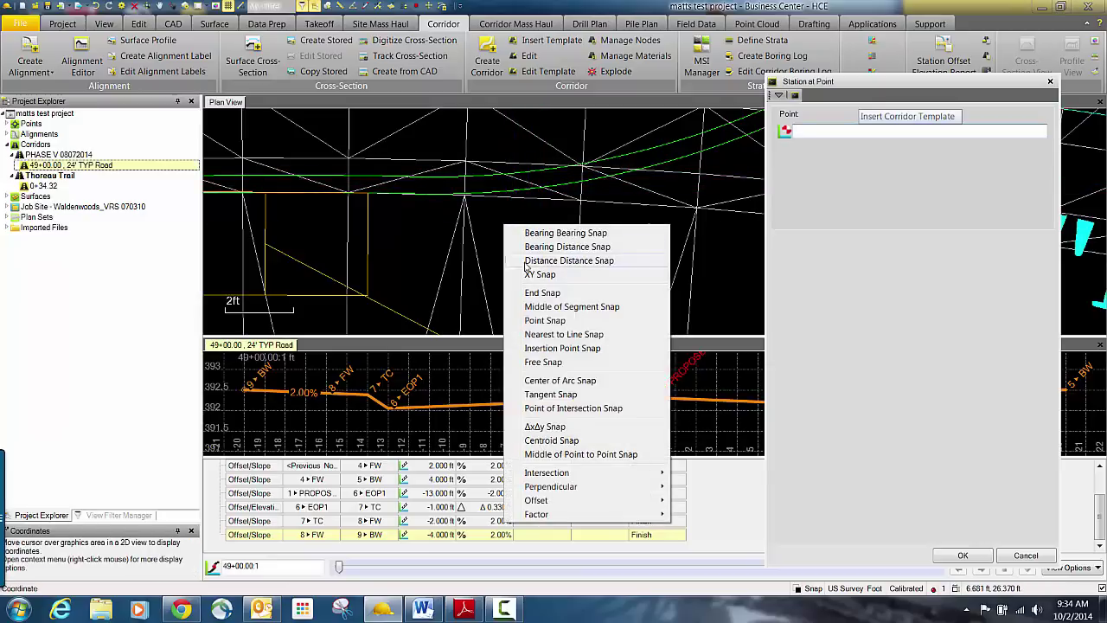
{"action": "left_click", "coordinate": [532, 292]}
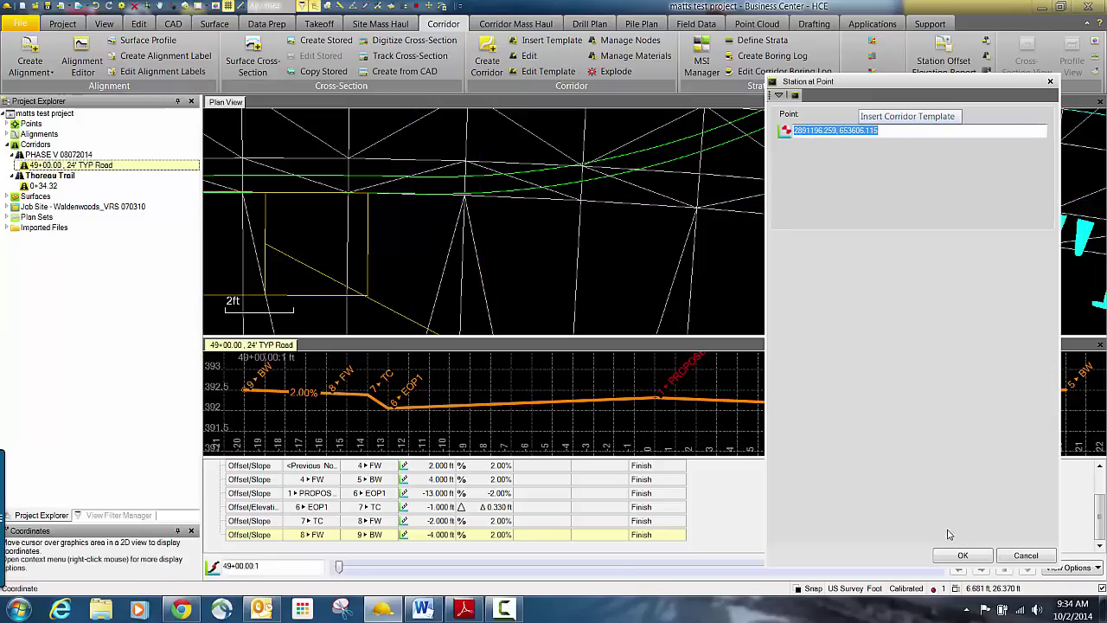
{"action": "left_click", "coordinate": [960, 556]}
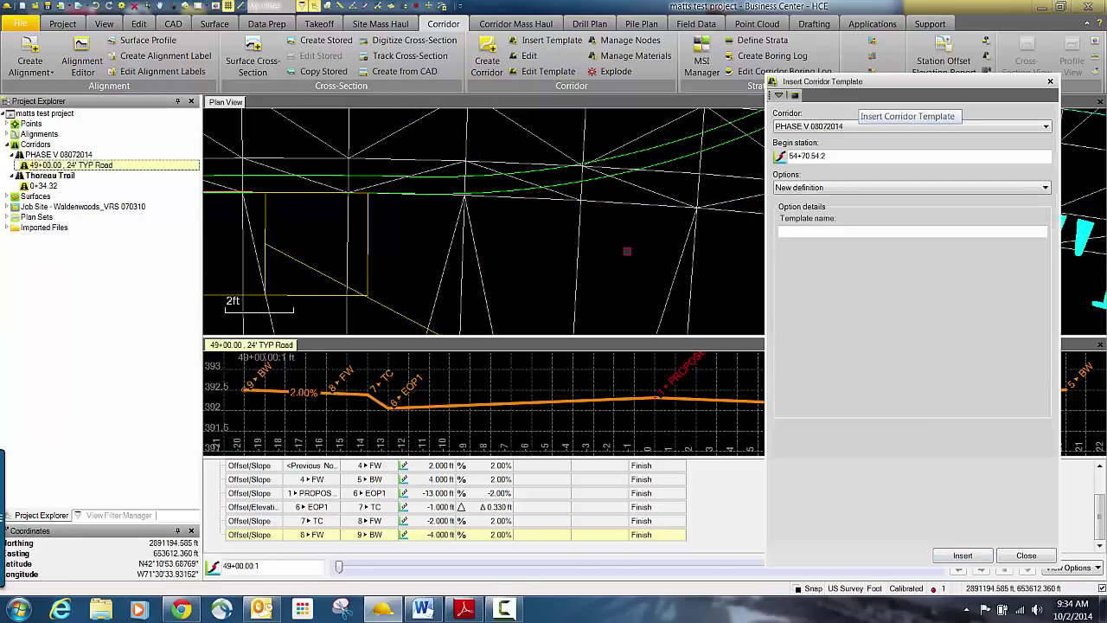
Name the new-definition template Intersection and insert it into the PHASE V 08072014 corridor
{"action": "scroll", "coordinate": [638, 252], "scroll_direction": "down", "scroll_amount": 2}
{"action": "middle_click_drag", "start_coordinate": [633, 257], "coordinate": [347, 196]}
{"action": "scroll", "coordinate": [347, 196], "scroll_direction": "down", "scroll_amount": 1}
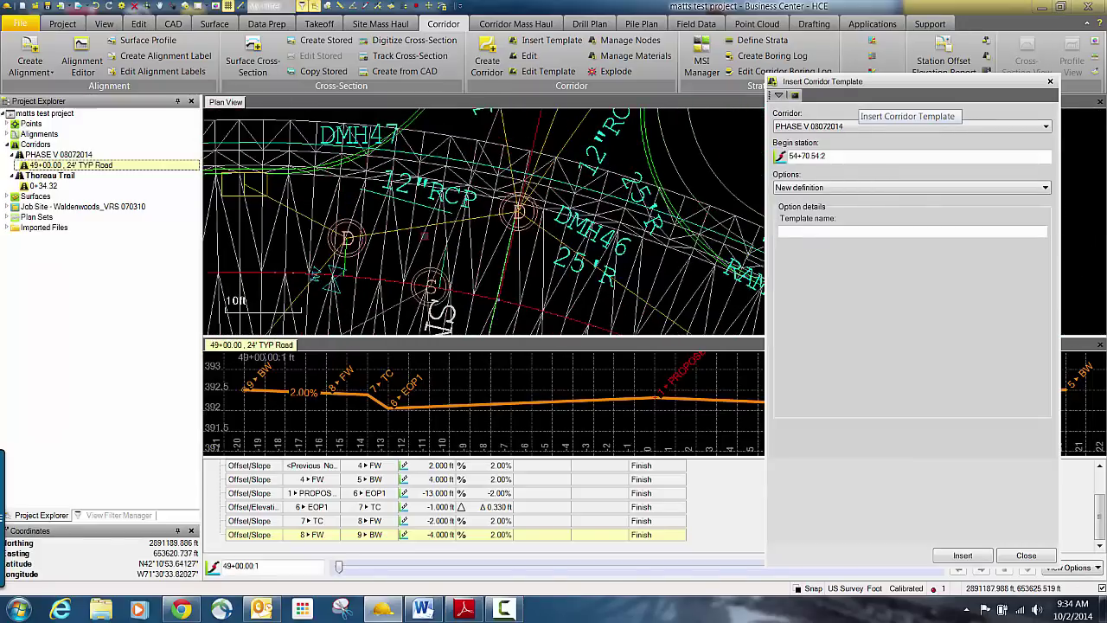
{"action": "left_click", "coordinate": [817, 232]}
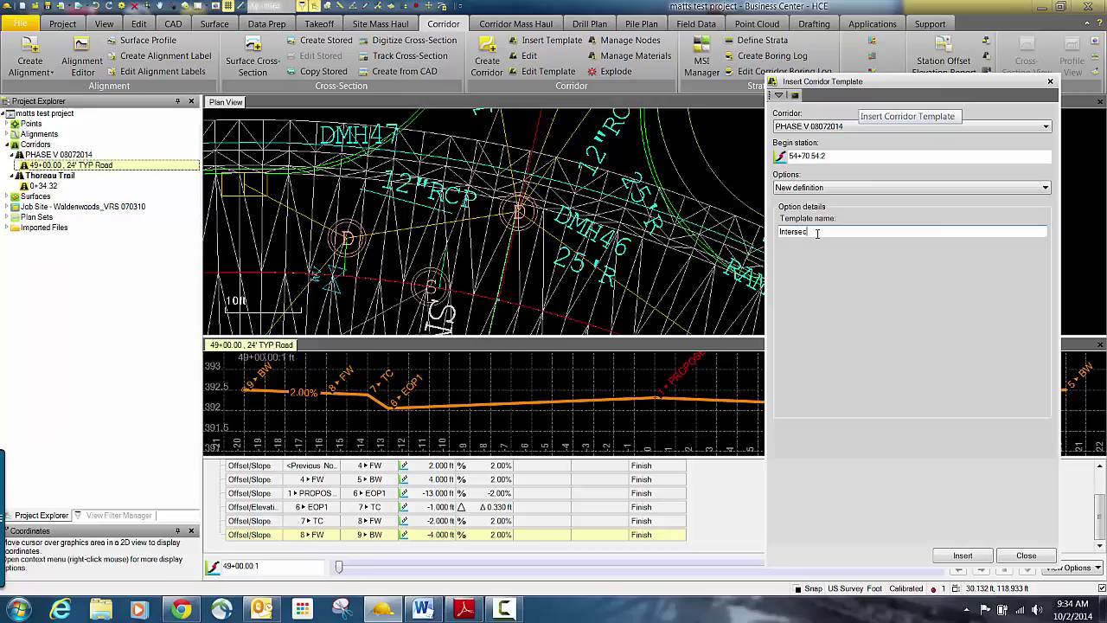
{"action": "type", "text": "Intersection"}
{"action": "left_click", "coordinate": [962, 555]}
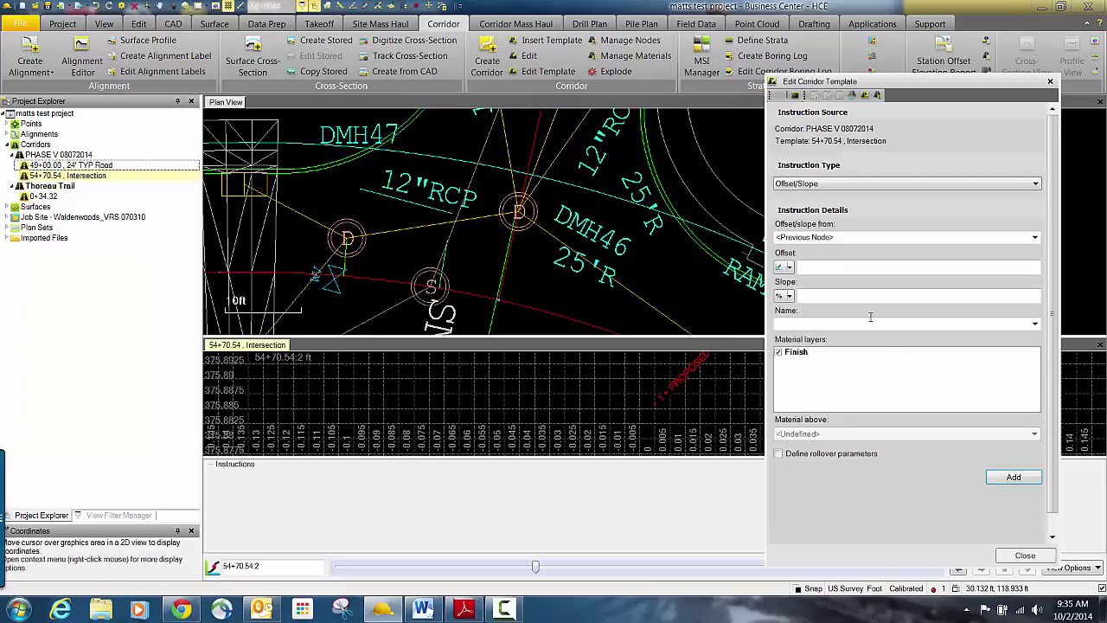
Add an Offset/Slope instruction from PROPOSED PHASE V ROAD with offset 12.000, slope -2.00% and name EOPR
{"action": "left_click", "coordinate": [852, 239]}
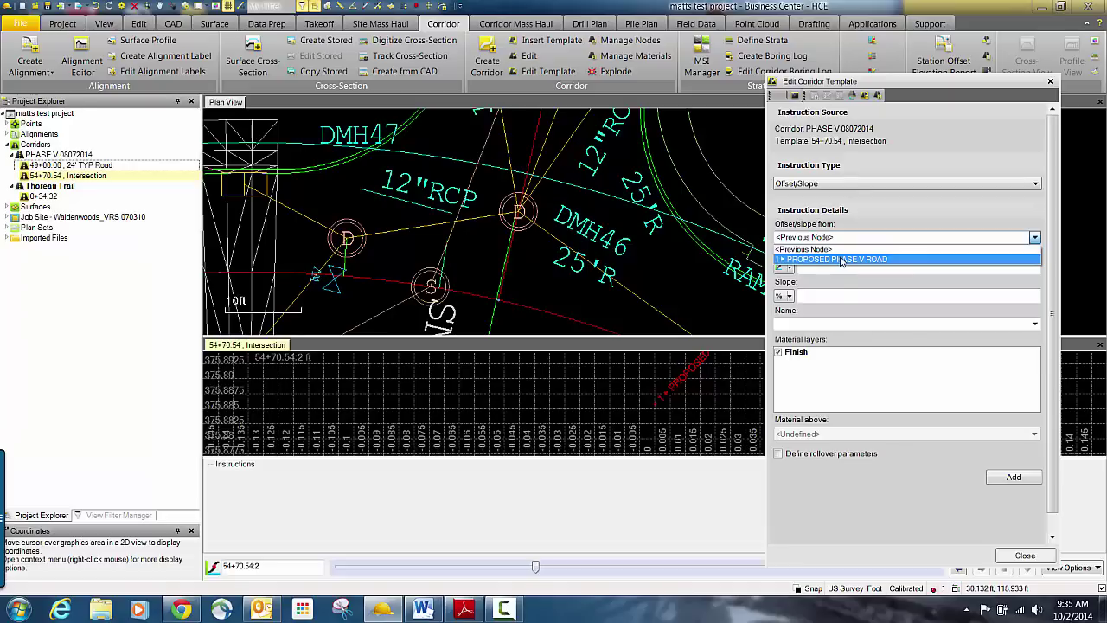
{"action": "left_click", "coordinate": [841, 259]}
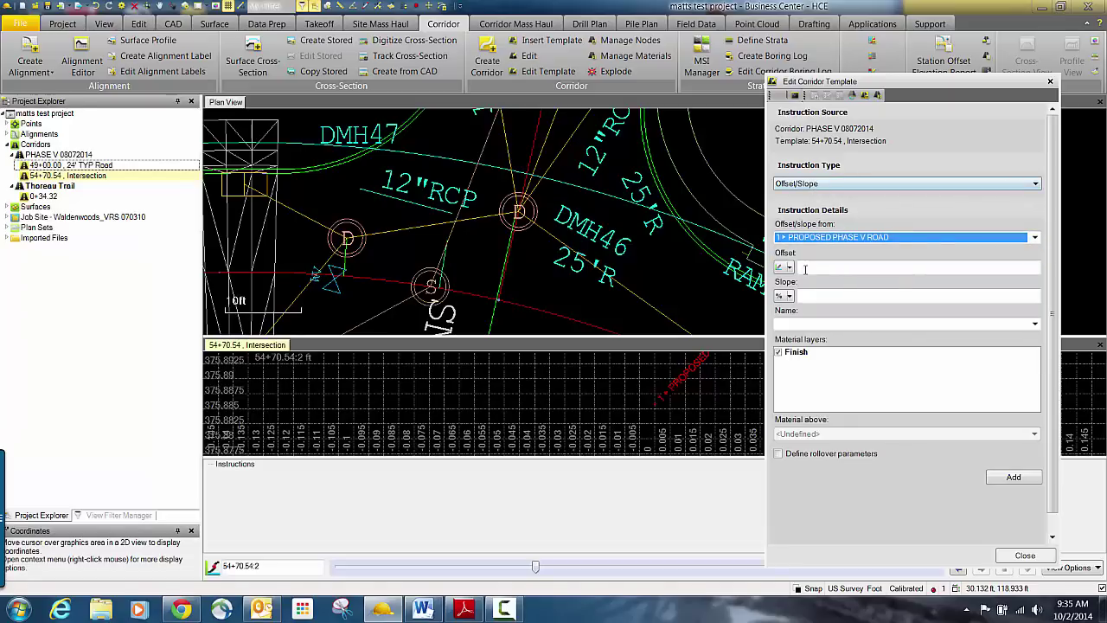
{"action": "left_click", "coordinate": [804, 269]}
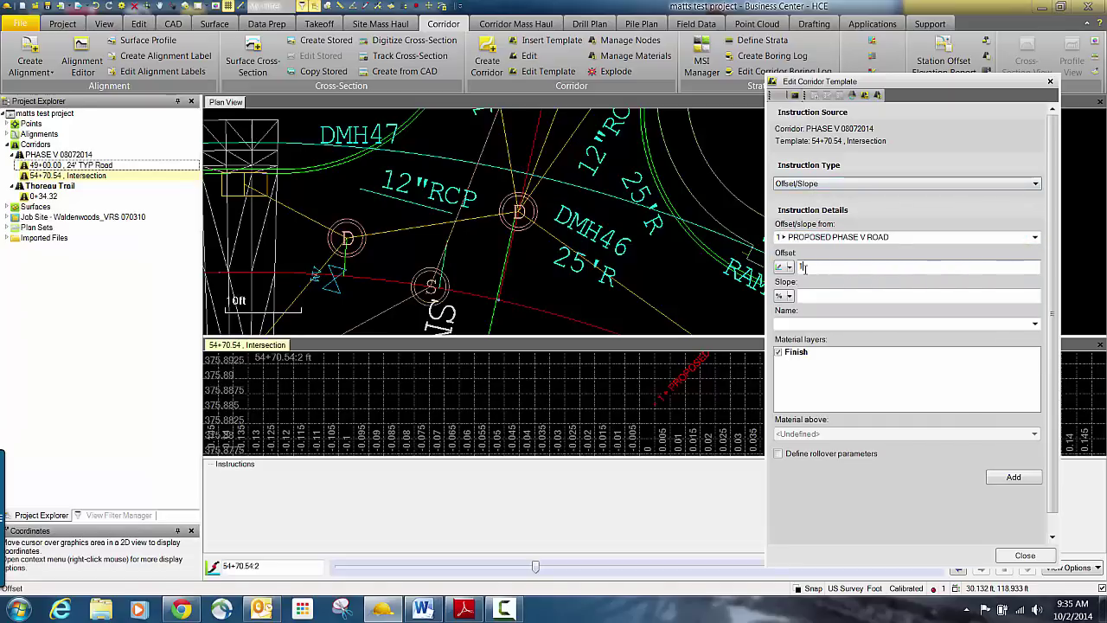
{"action": "left_click", "coordinate": [859, 295]}
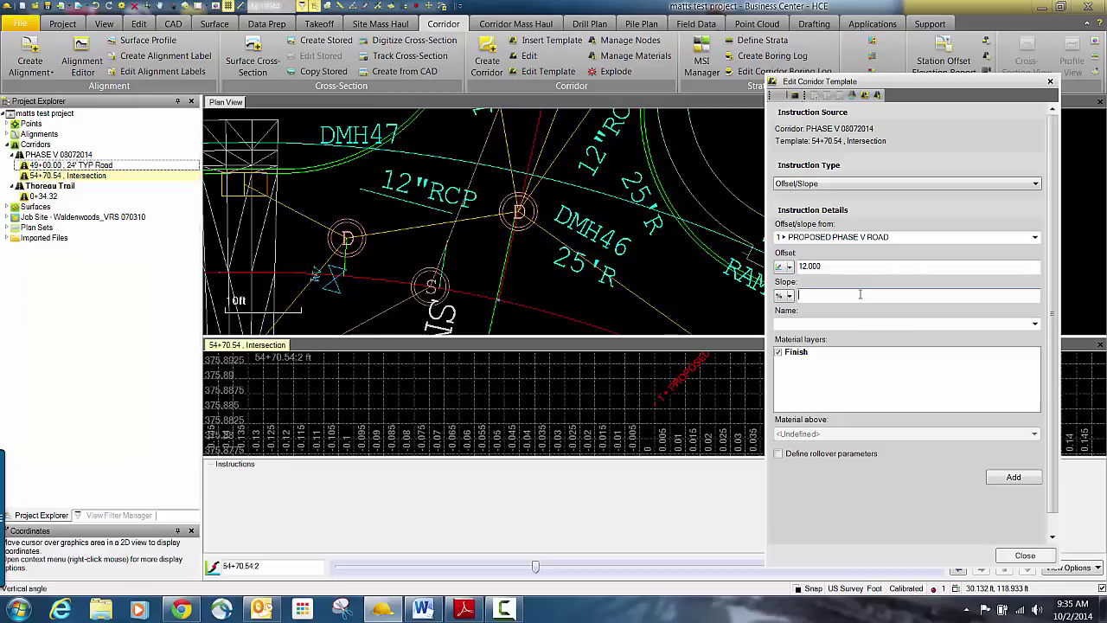
{"action": "left_click", "coordinate": [844, 323]}
{"action": "type", "text": "EOPR"}
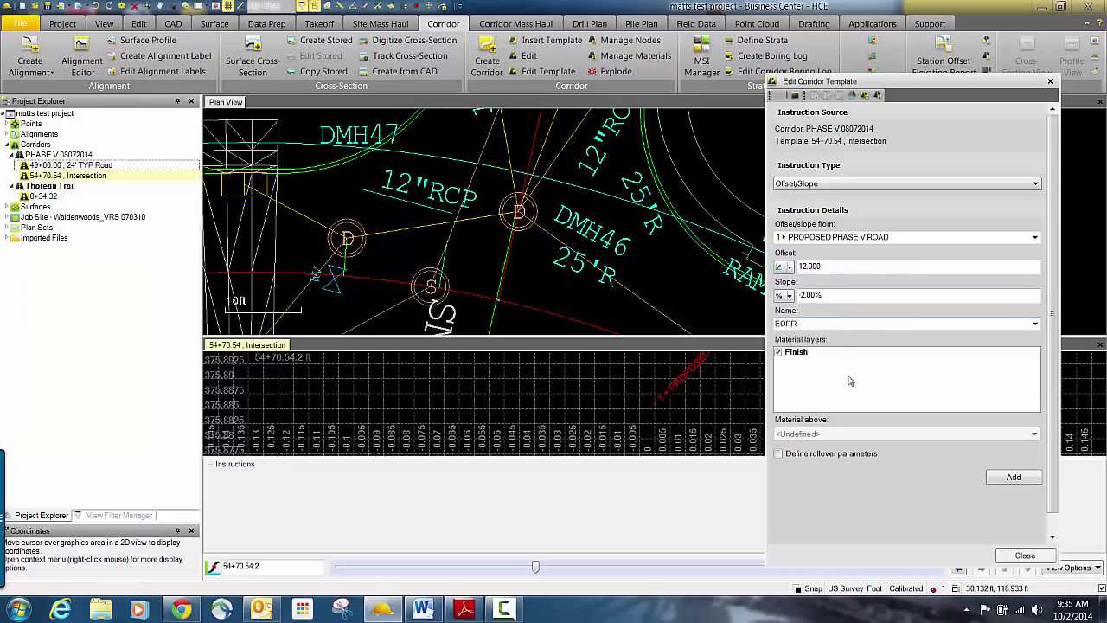
{"action": "left_click", "coordinate": [1014, 477]}
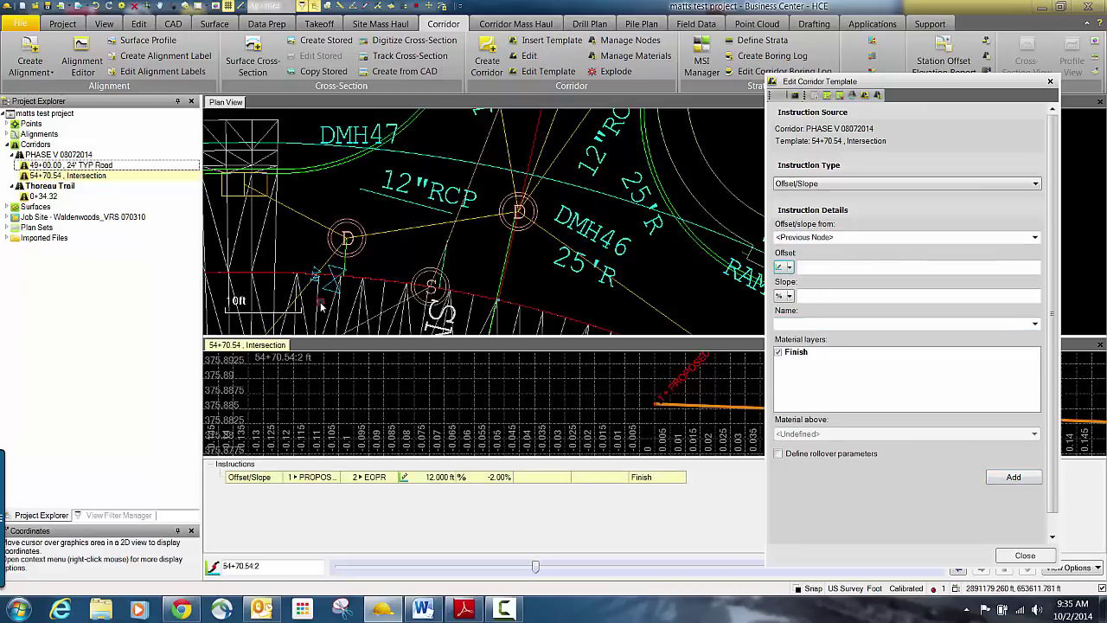
Add an Offset/Elevation instruction from the previous node with offset 1.000, elevation difference 0.330 and name TC
{"action": "scroll", "coordinate": [424, 168], "scroll_direction": "down", "scroll_amount": 4}
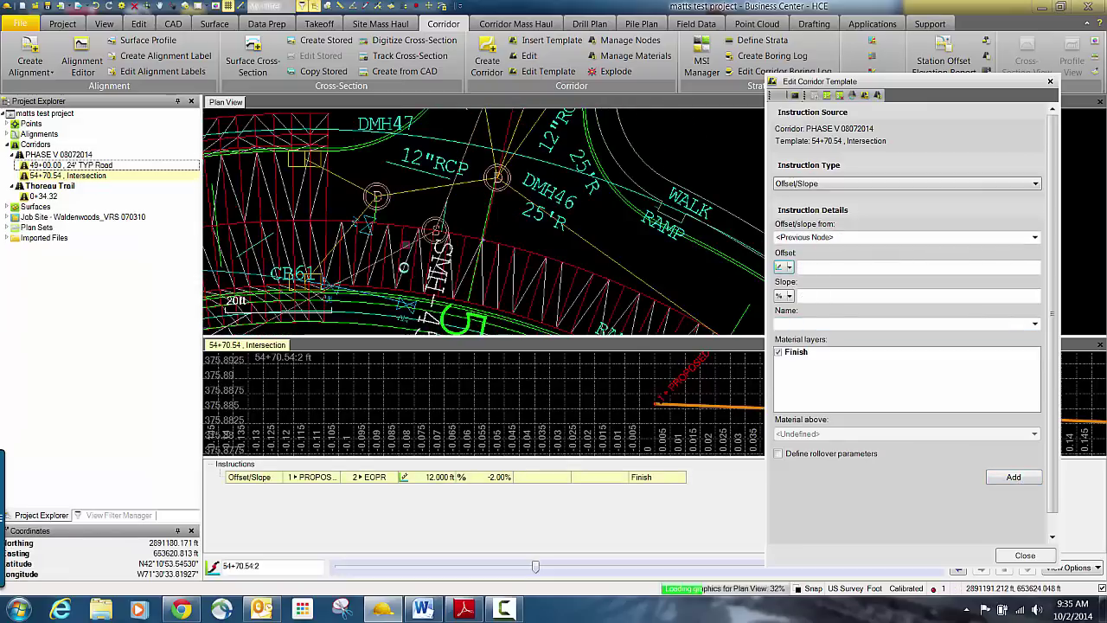
{"action": "scroll", "coordinate": [408, 266], "scroll_direction": "down", "scroll_amount": 1}
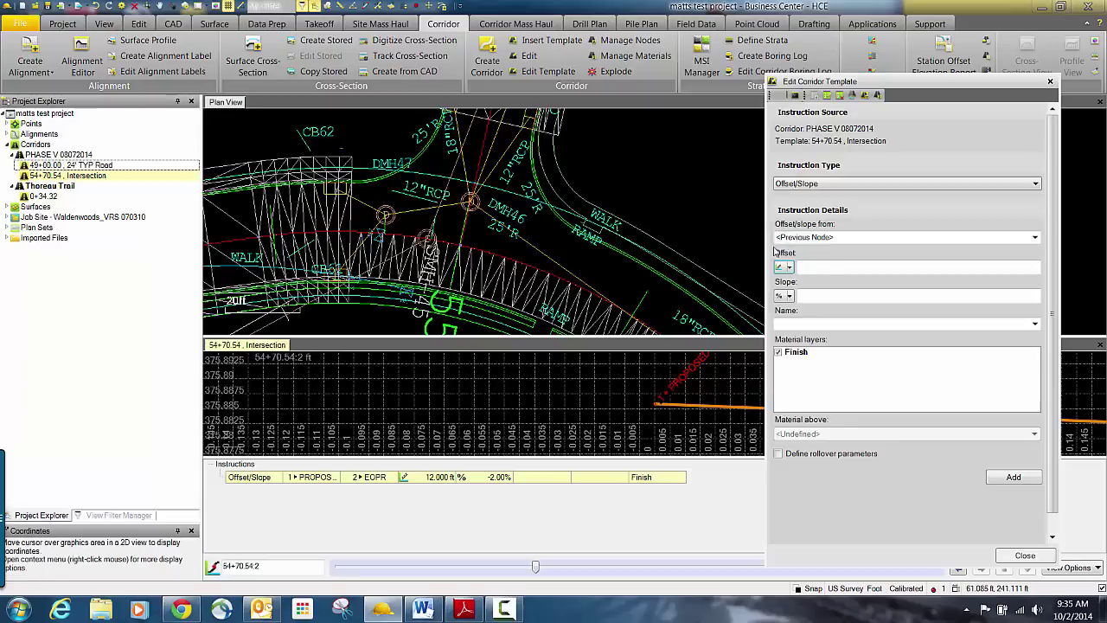
{"action": "left_click", "coordinate": [837, 239]}
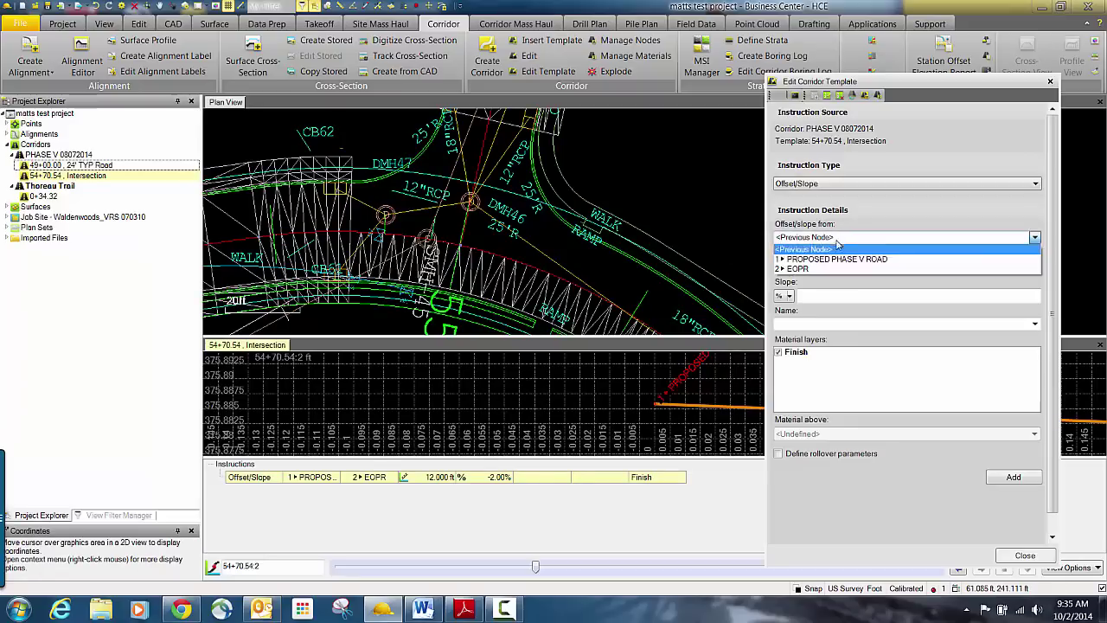
{"action": "left_click", "coordinate": [800, 270]}
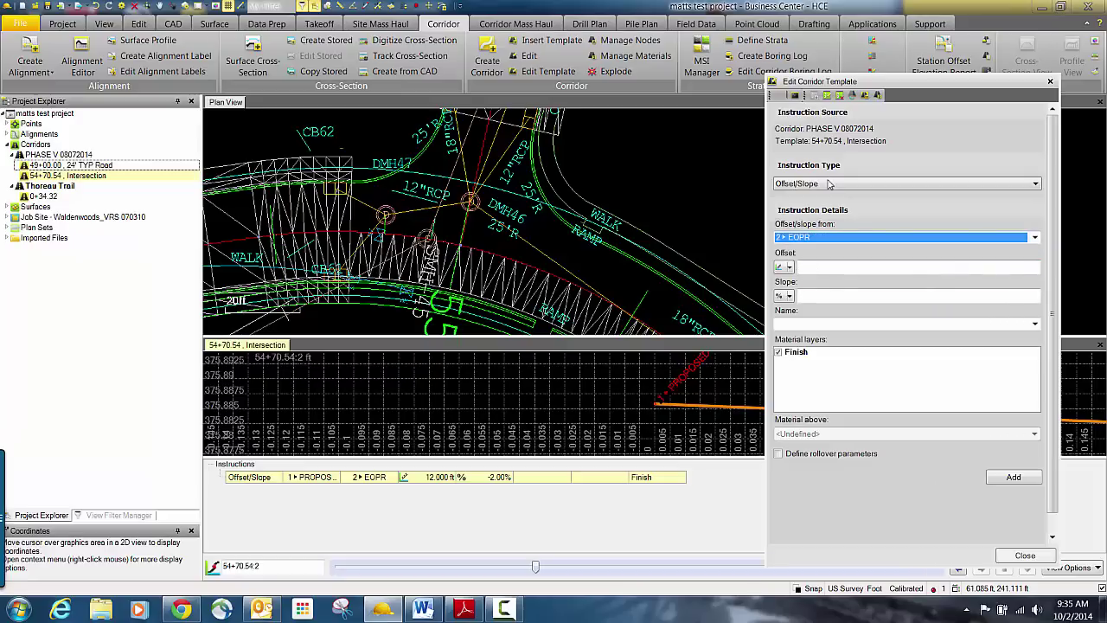
{"action": "left_click", "coordinate": [829, 183]}
{"action": "left_click", "coordinate": [821, 201]}
{"action": "left_click", "coordinate": [822, 266]}
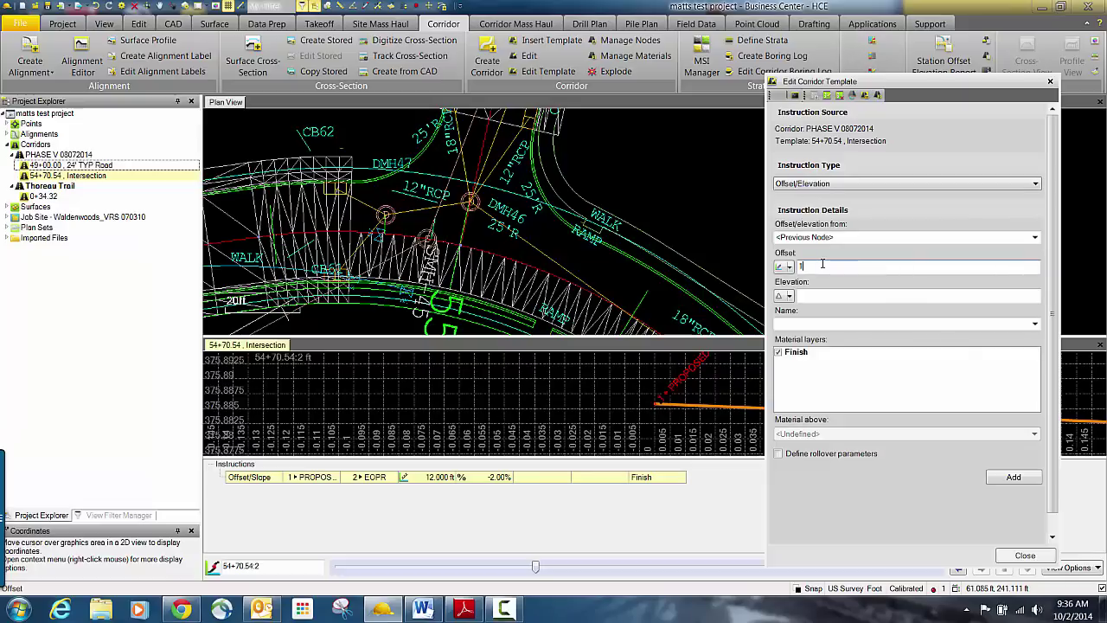
{"action": "left_click", "coordinate": [827, 296]}
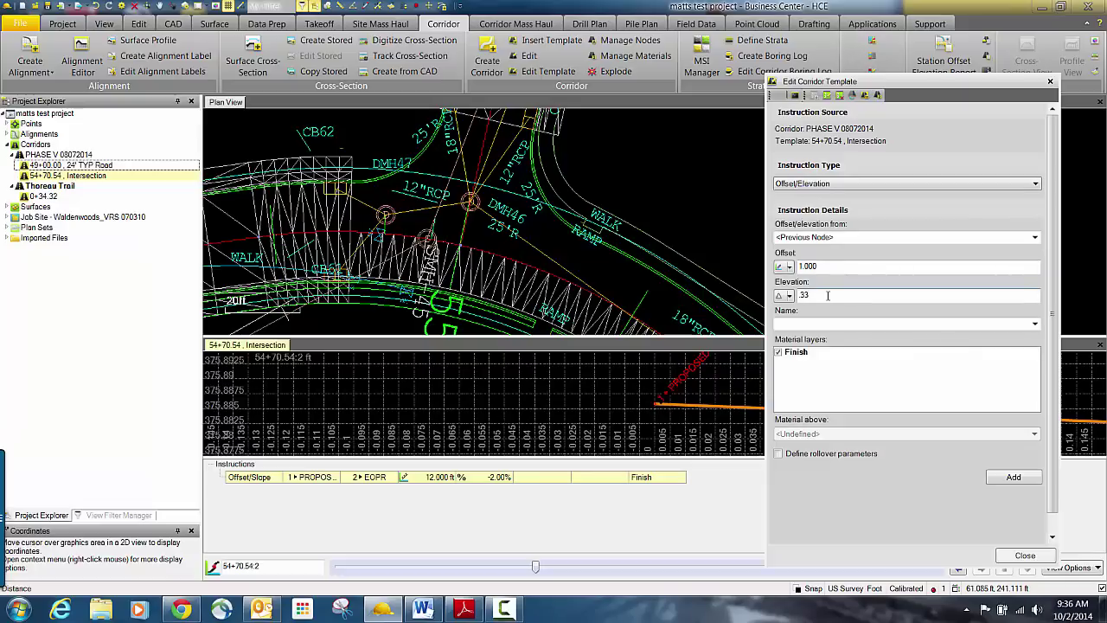
{"action": "left_click", "coordinate": [810, 324]}
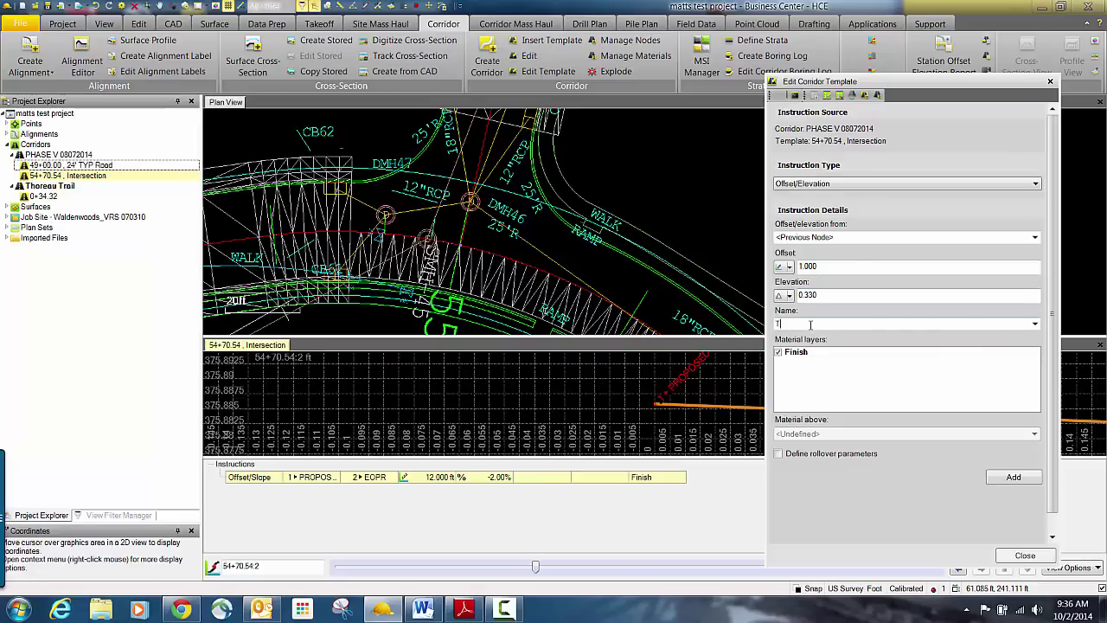
{"action": "left_click", "coordinate": [1013, 476]}
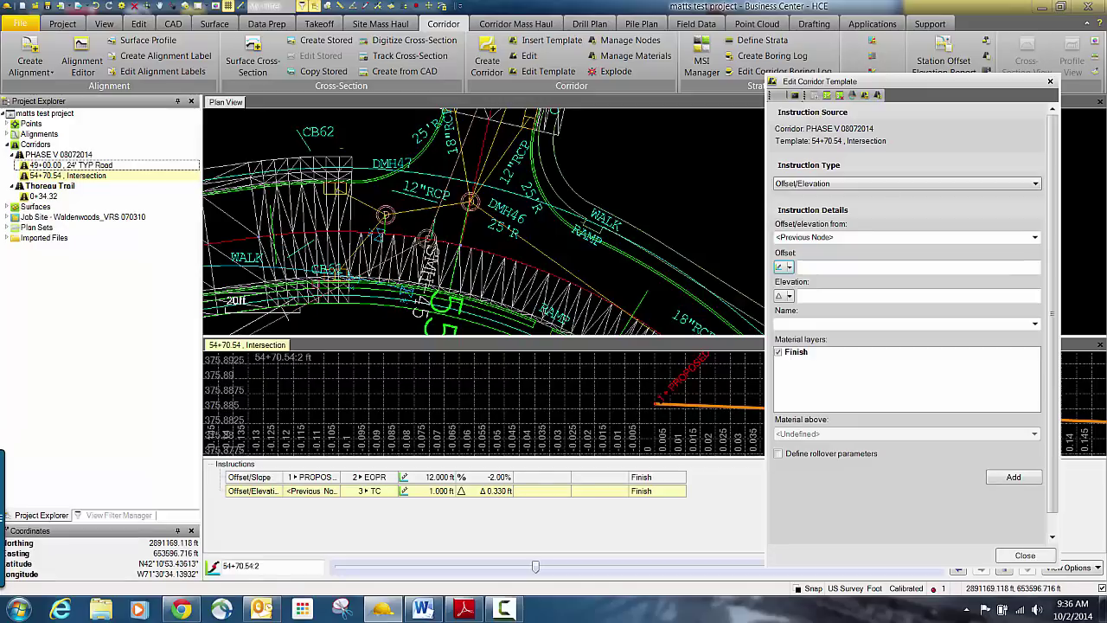
Add an Offset/Slope instruction from PROPOSED PHASE V ROAD with offset -13.000, slope -2.00% and name EOPL
{"action": "left_click", "coordinate": [877, 184]}
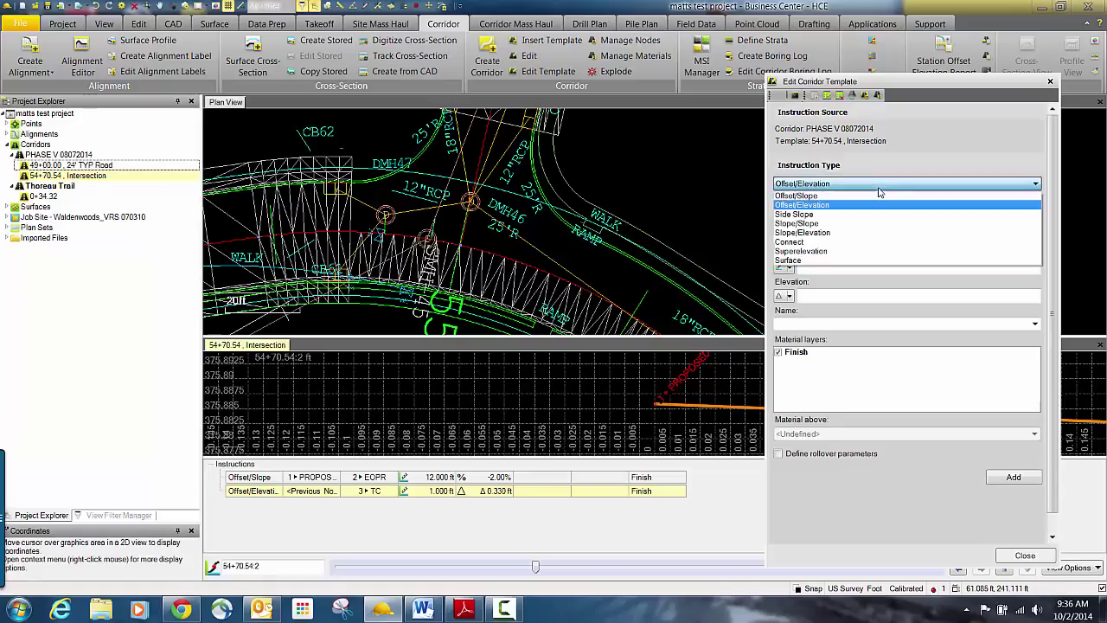
{"action": "left_click", "coordinate": [877, 196]}
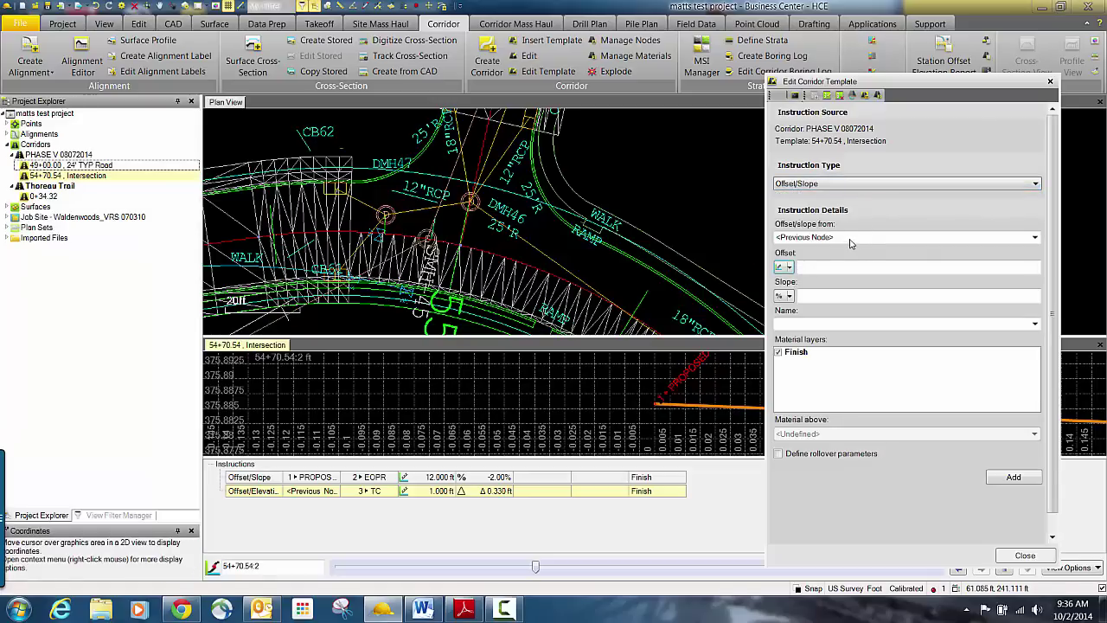
{"action": "left_click", "coordinate": [849, 243]}
{"action": "left_click", "coordinate": [844, 257]}
{"action": "left_click", "coordinate": [824, 267]}
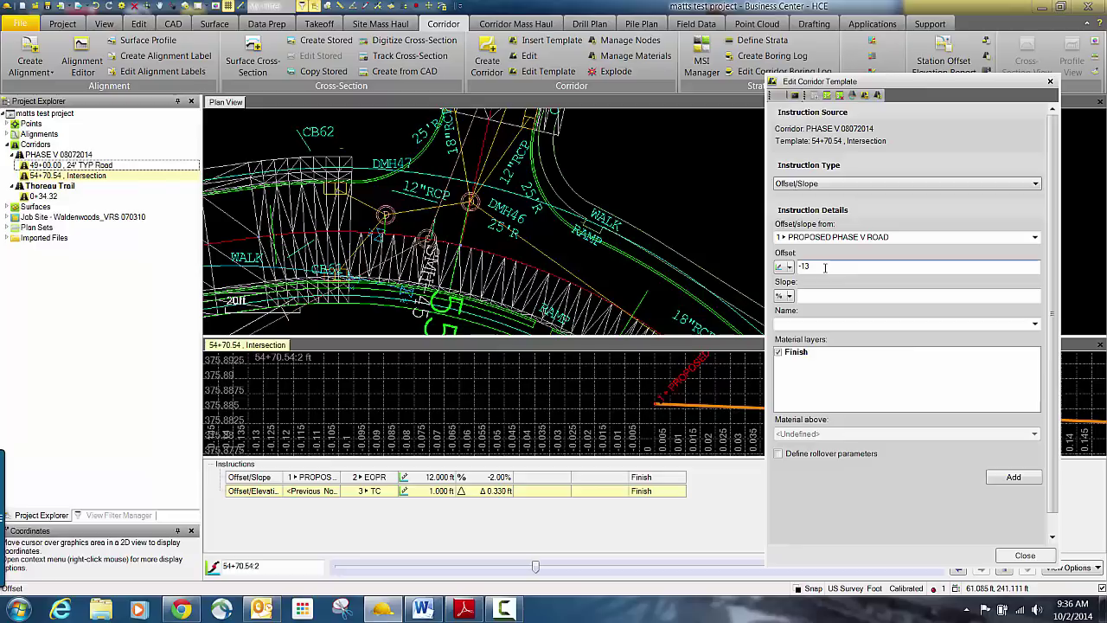
{"action": "left_click", "coordinate": [813, 294]}
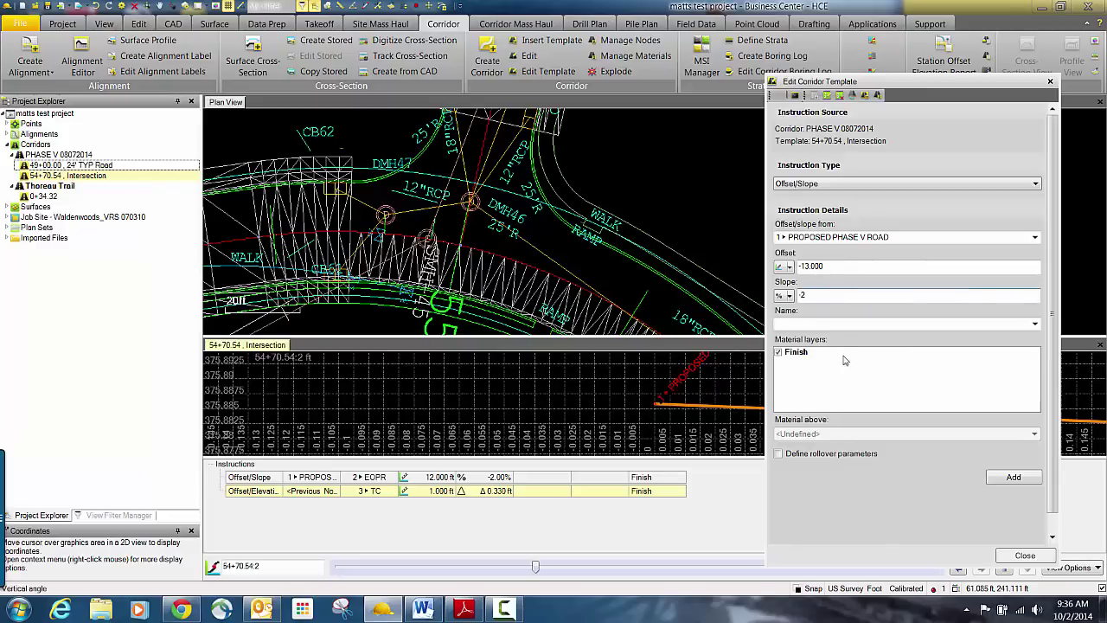
{"action": "left_click", "coordinate": [835, 325]}
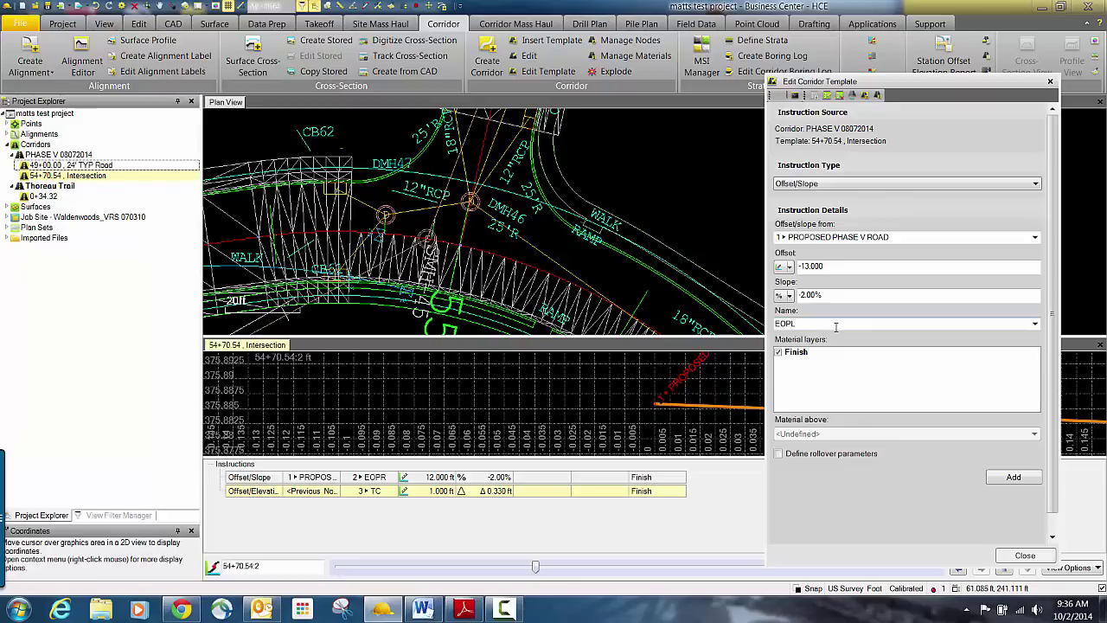
{"action": "left_click", "coordinate": [1013, 476]}
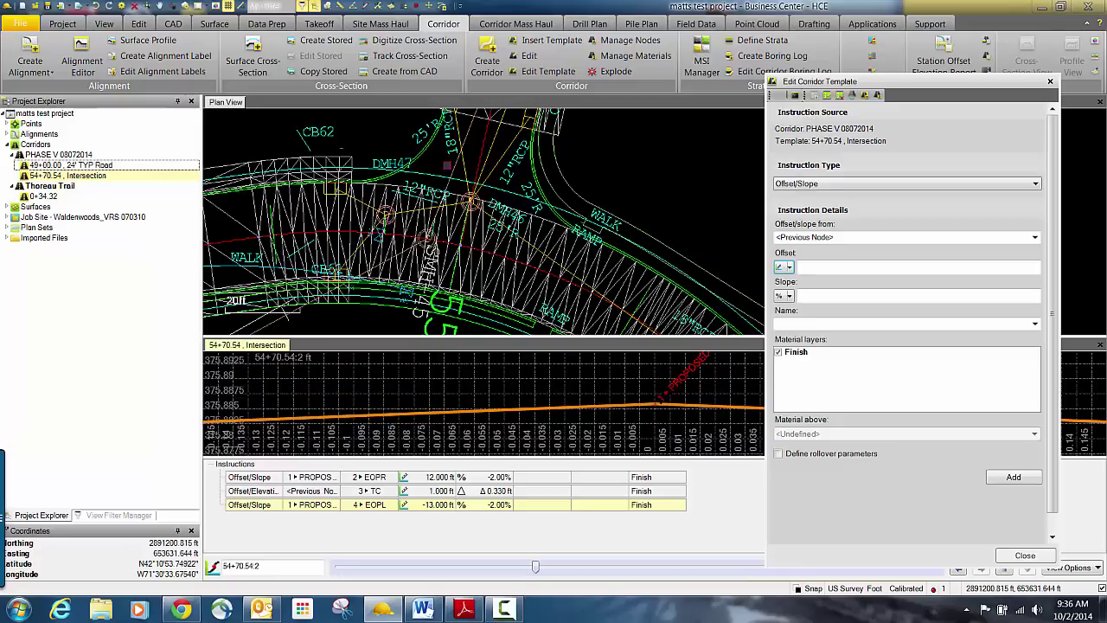
Start a new template insertion for the PHASE V 08072014 corridor with begin station 55+29.98 at the end of the right curb return arc
{"action": "middle_click_drag", "start_coordinate": [447, 164], "coordinate": [447, 178]}
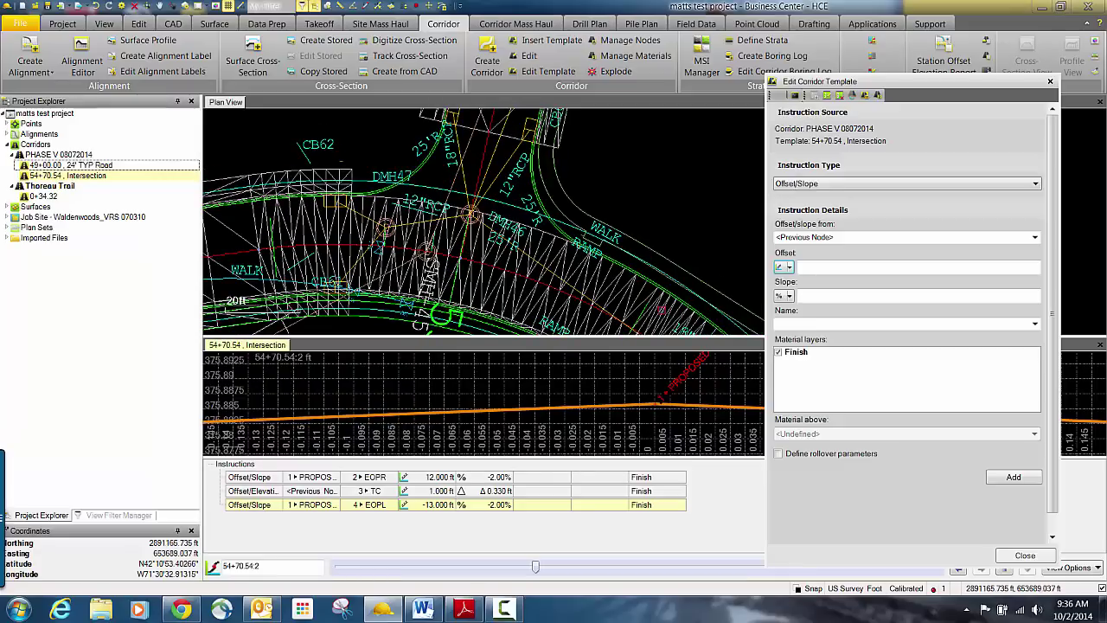
{"action": "scroll", "coordinate": [647, 292], "scroll_direction": "down", "scroll_amount": 1}
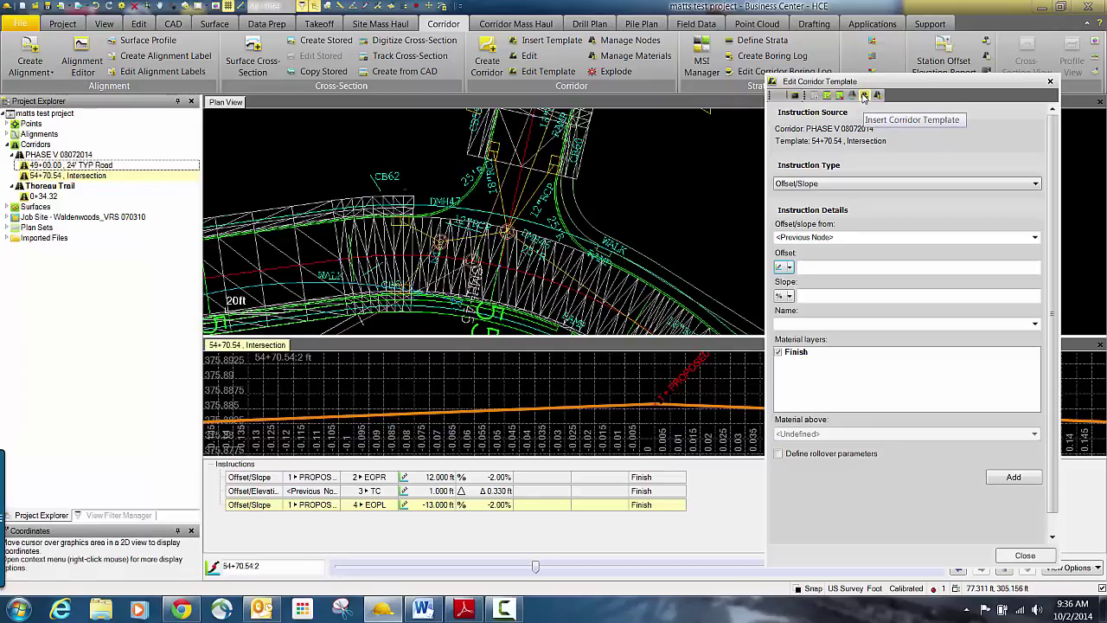
{"action": "left_click", "coordinate": [862, 96]}
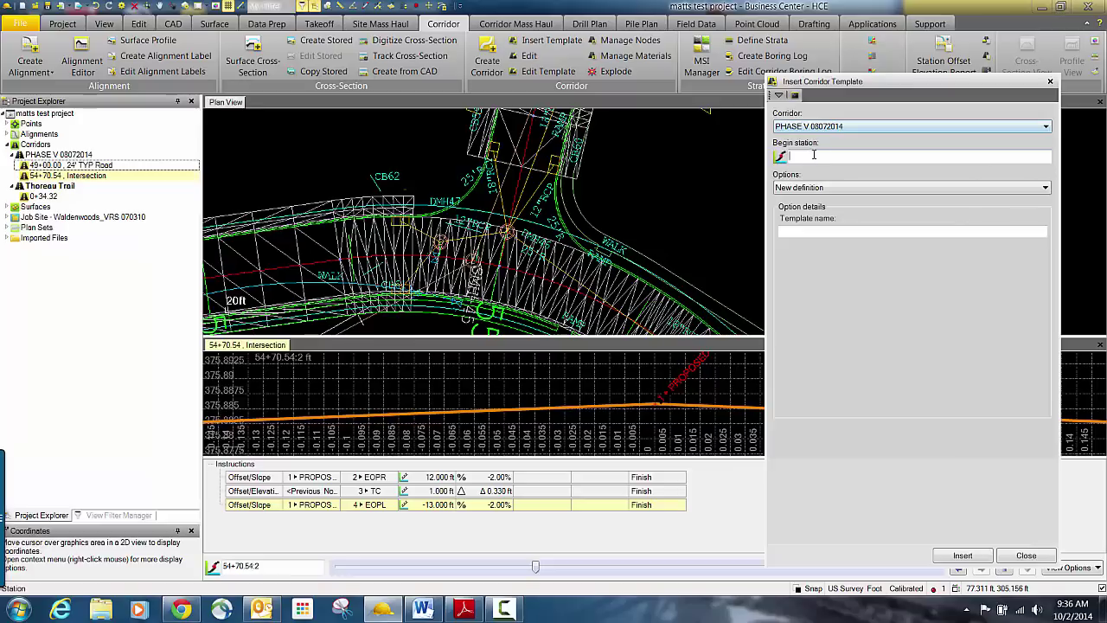
{"action": "scroll", "coordinate": [564, 227], "scroll_direction": "up", "scroll_amount": 5}
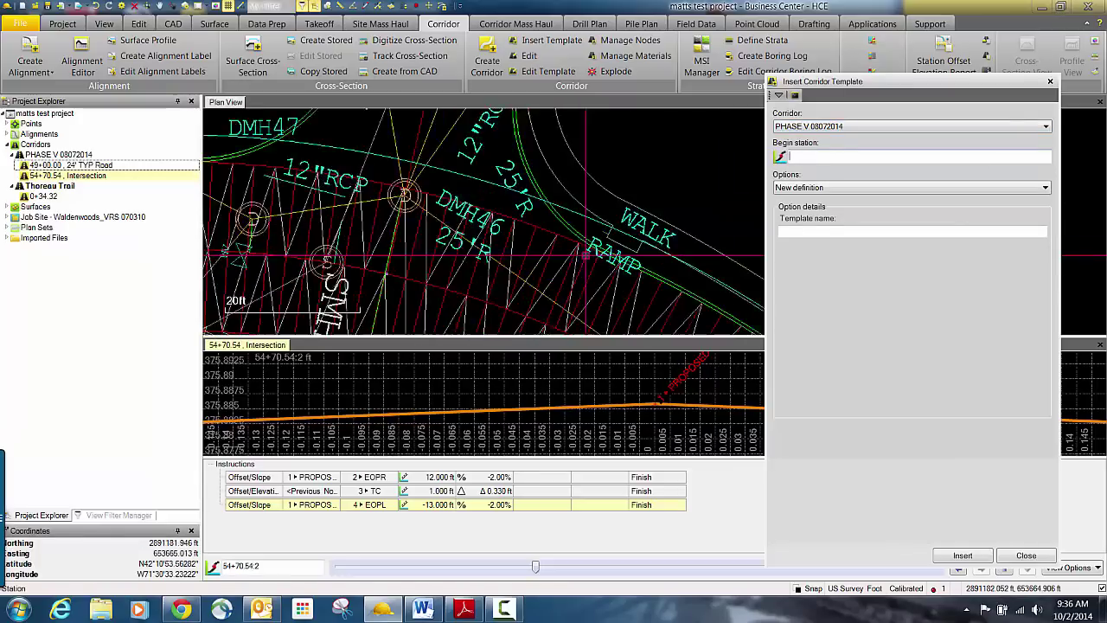
{"action": "right_click", "coordinate": [544, 211]}
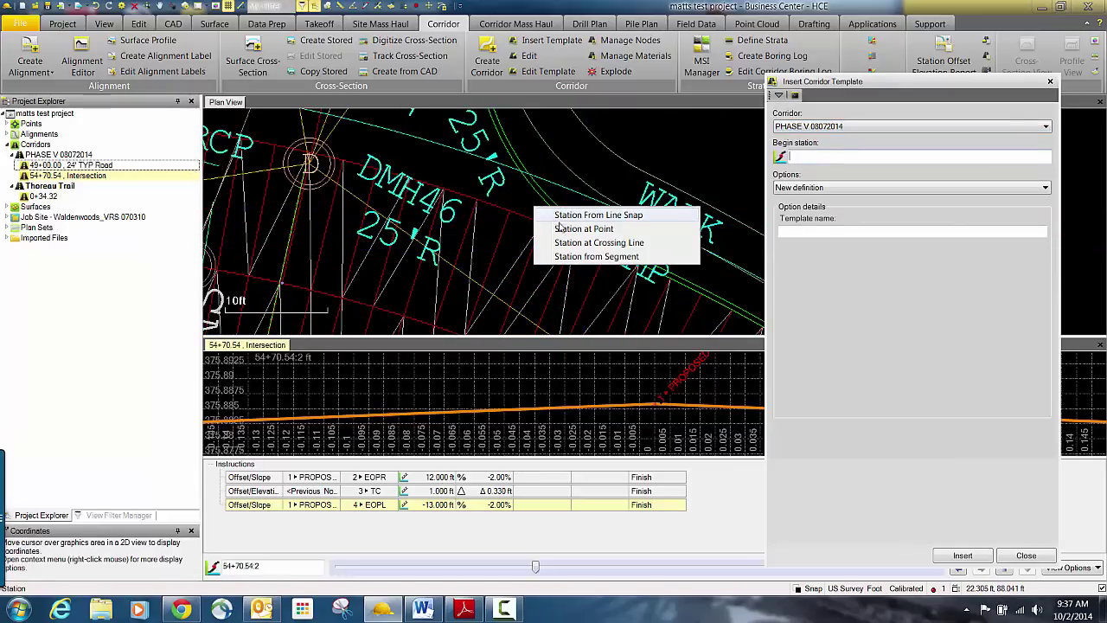
{"action": "left_click", "coordinate": [560, 228]}
{"action": "right_click", "coordinate": [546, 200]}
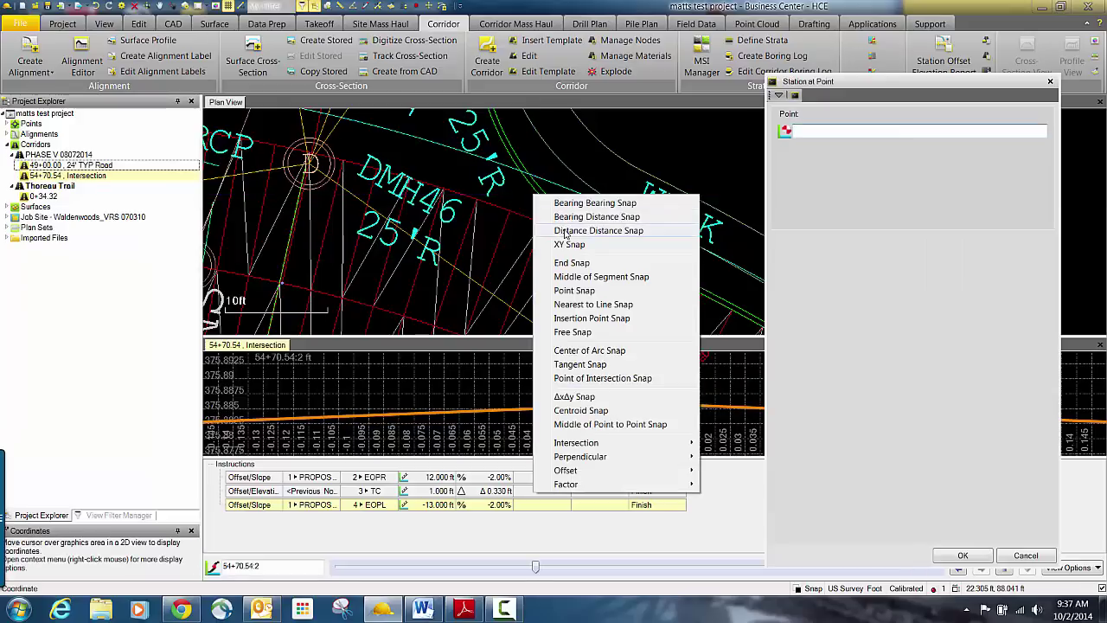
{"action": "left_click", "coordinate": [569, 262]}
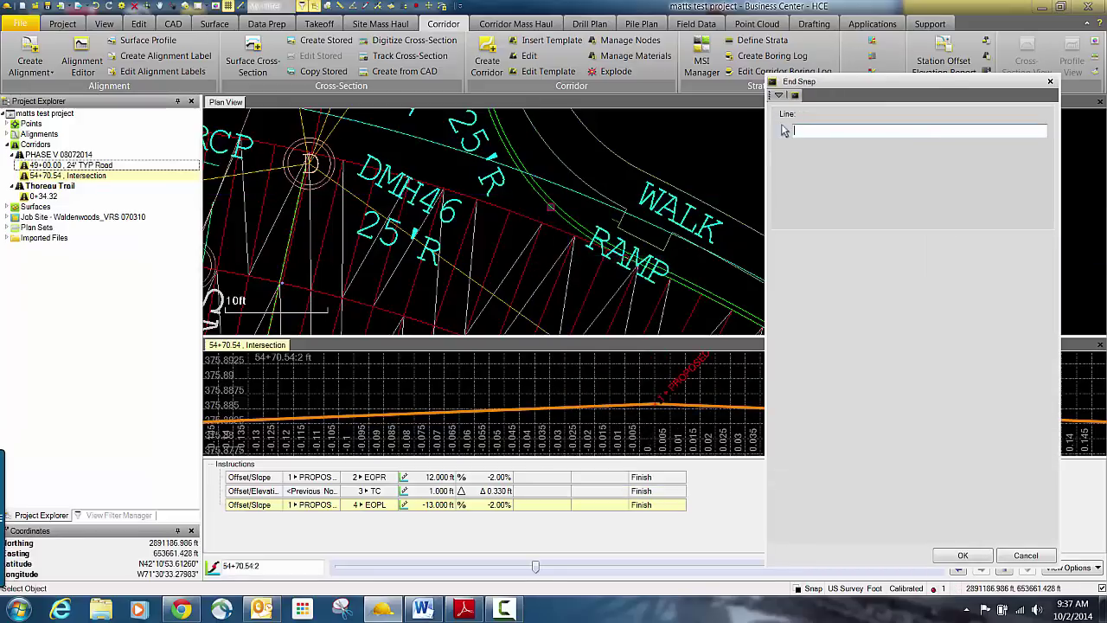
{"action": "left_click", "coordinate": [956, 556]}
Insert the template as a reference definition of 49+00.00, 24' TYP Road, and close the template editor
{"action": "left_click", "coordinate": [812, 188]}
{"action": "left_click", "coordinate": [805, 219]}
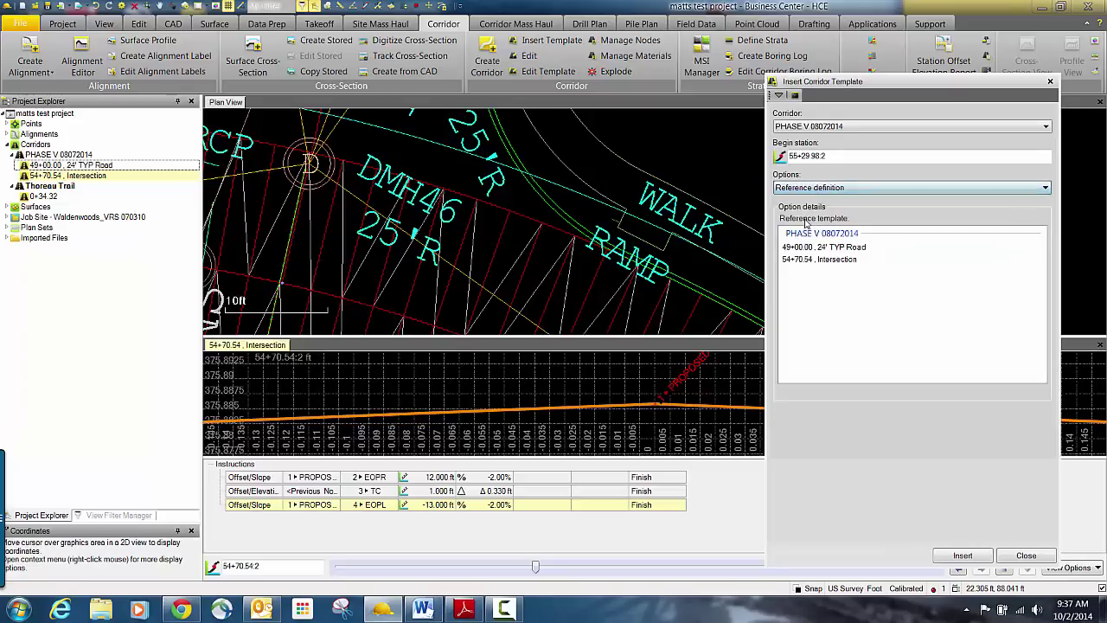
{"action": "scroll", "coordinate": [532, 296], "scroll_direction": "down", "scroll_amount": 2}
{"action": "scroll", "coordinate": [451, 280], "scroll_direction": "down", "scroll_amount": 2}
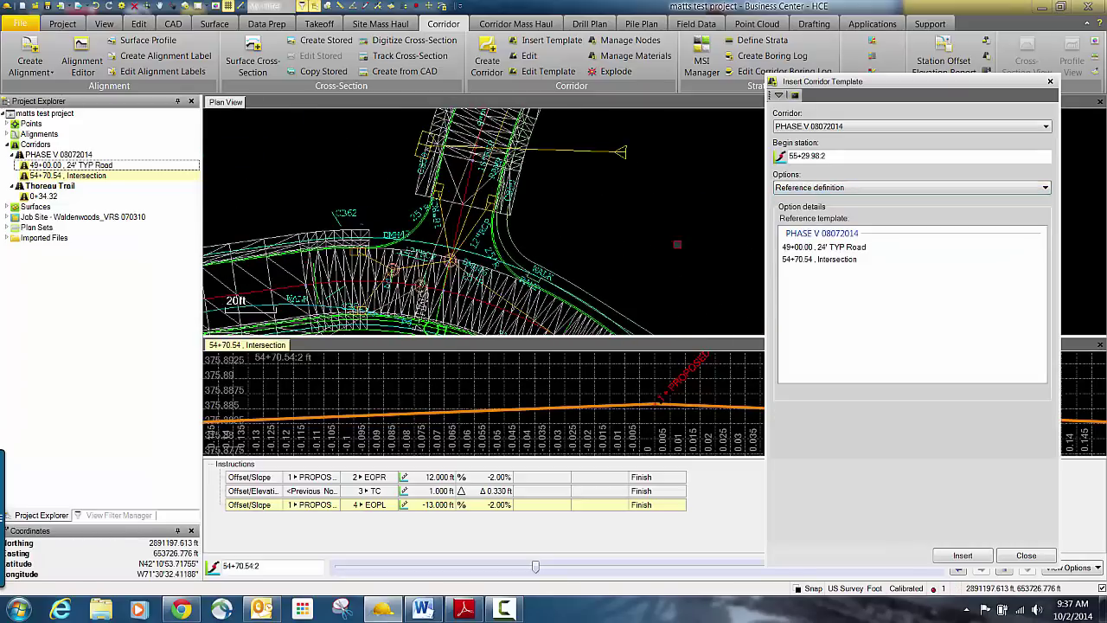
{"action": "left_click", "coordinate": [800, 247]}
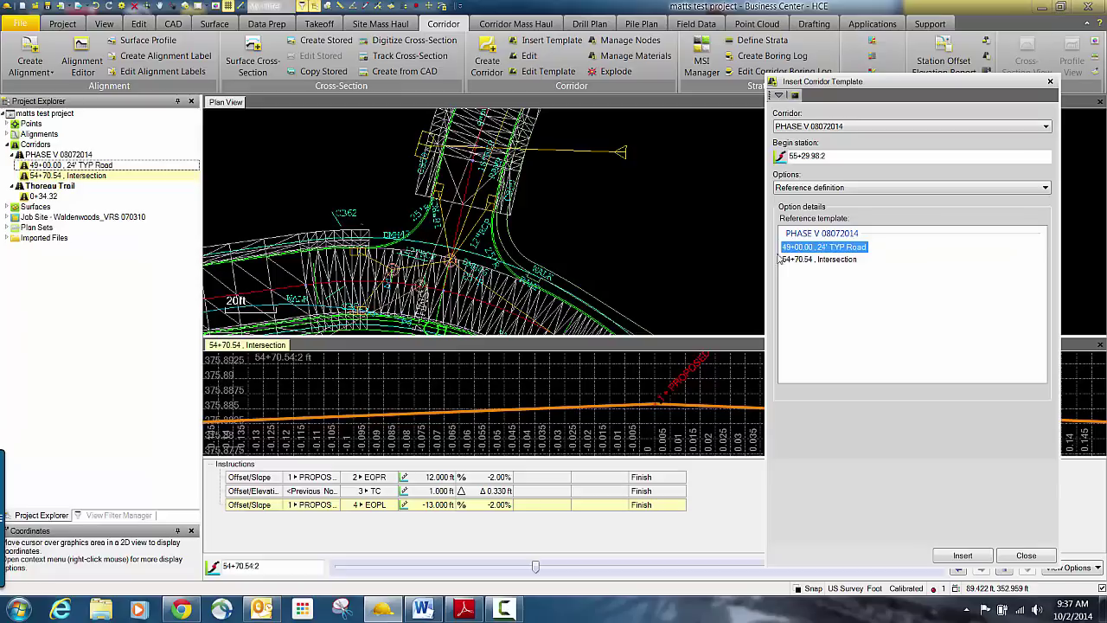
{"action": "left_click", "coordinate": [964, 557]}
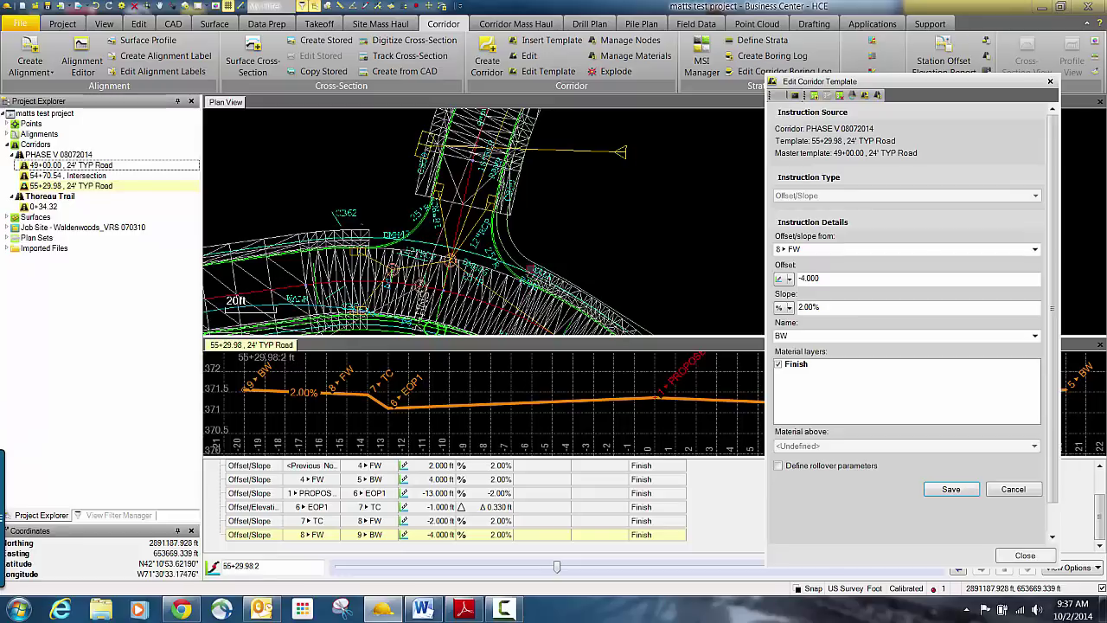
{"action": "left_click", "coordinate": [1023, 556]}
Create an alignment named Return-Left that uses the existing 25' radius curb return arc near DMH47 as its line
{"action": "scroll", "coordinate": [462, 306], "scroll_direction": "up", "scroll_amount": 3}
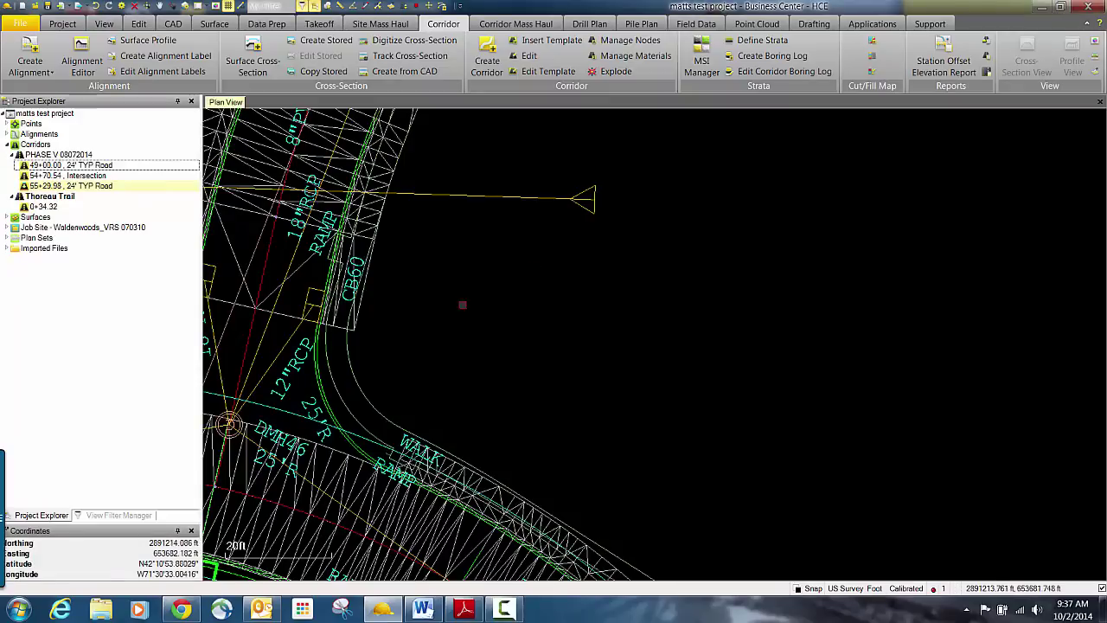
{"action": "middle_click_drag", "start_coordinate": [415, 340], "coordinate": [779, 249]}
{"action": "scroll", "coordinate": [609, 285], "scroll_direction": "up", "scroll_amount": 3}
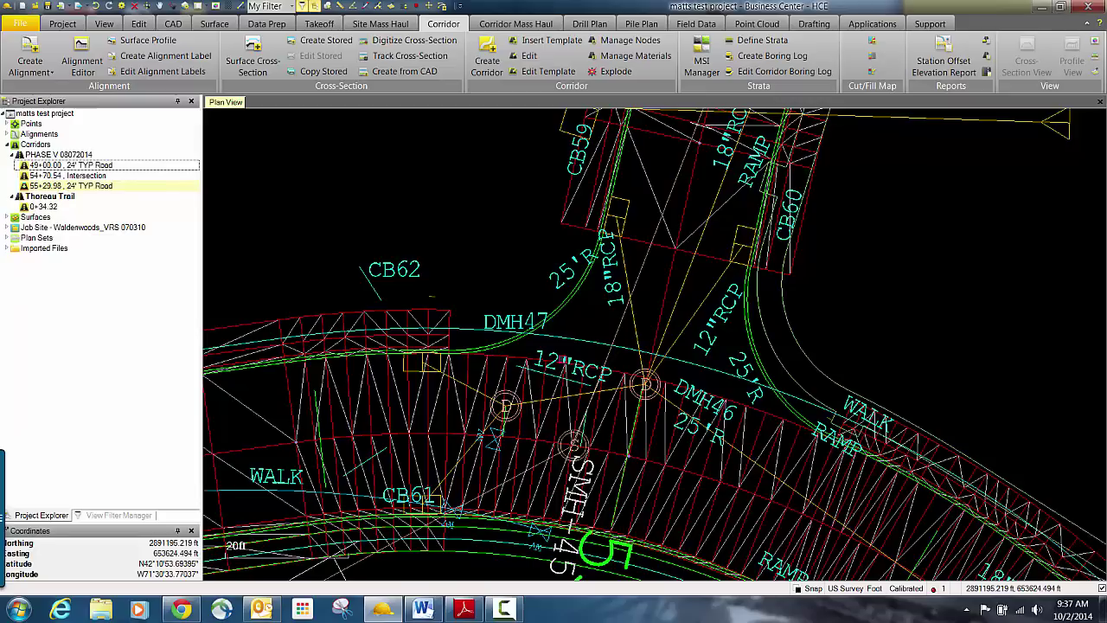
{"action": "middle_click_drag", "start_coordinate": [578, 335], "coordinate": [531, 307]}
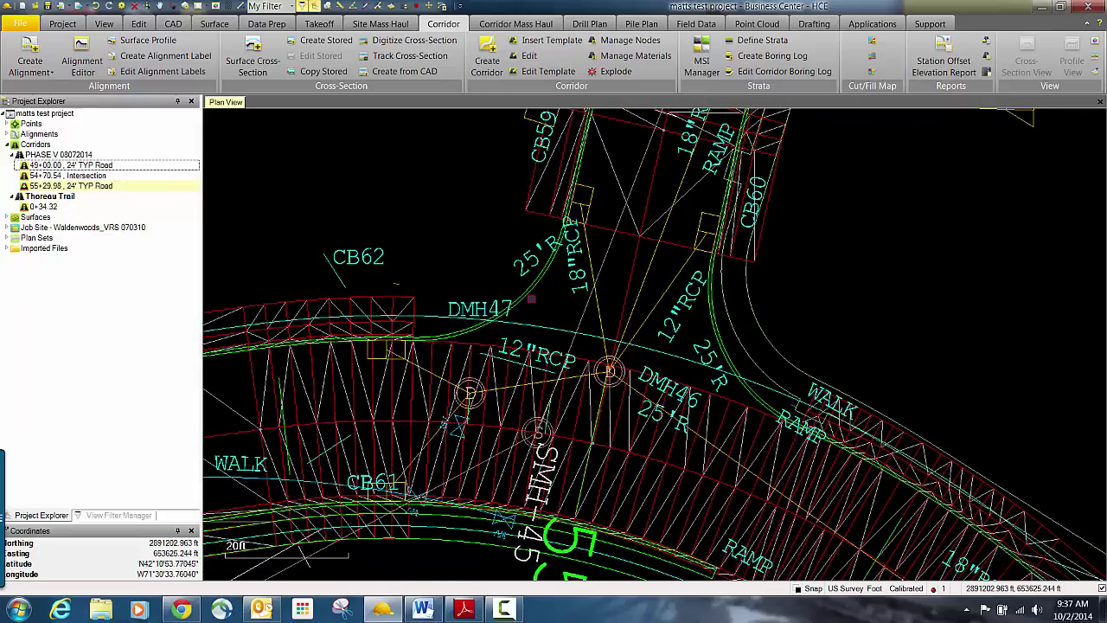
{"action": "left_click", "coordinate": [529, 296]}
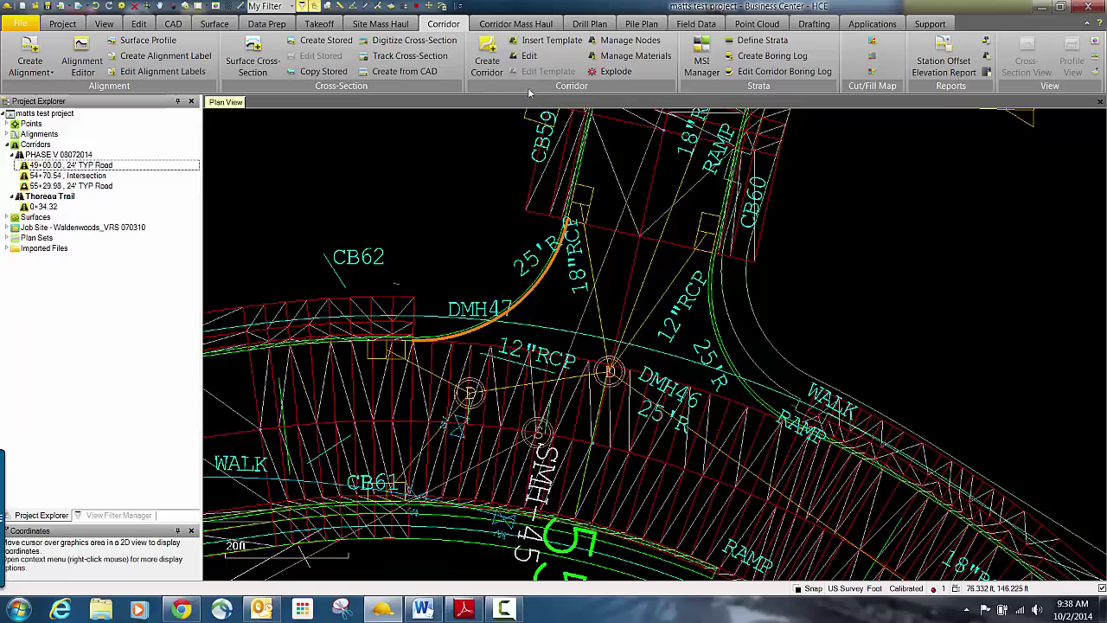
{"action": "left_click", "coordinate": [33, 54]}
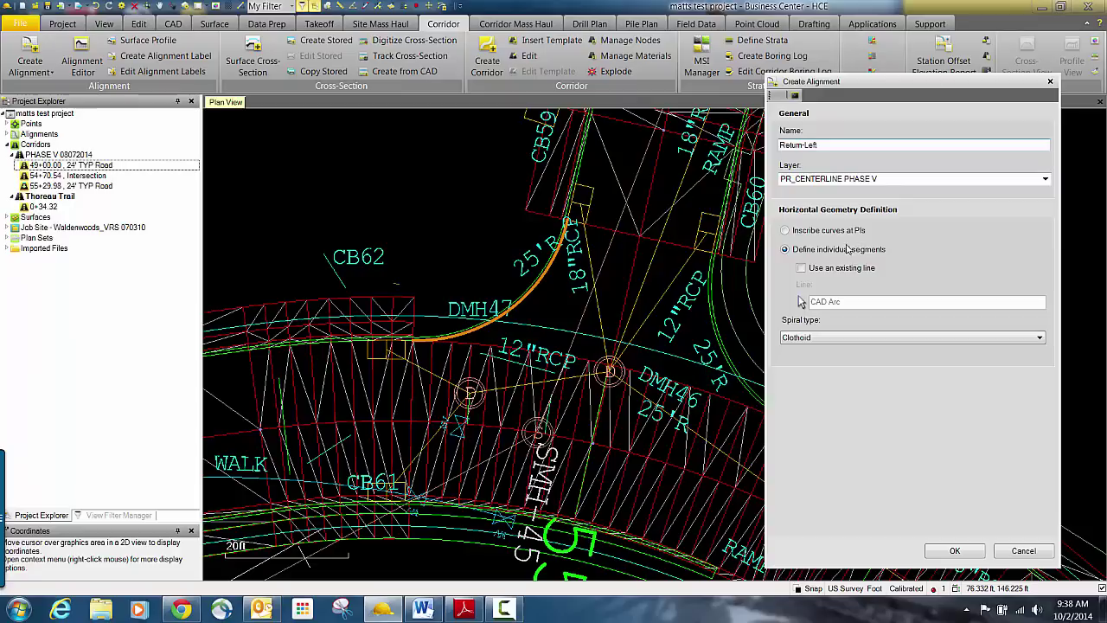
{"action": "left_click", "coordinate": [802, 268]}
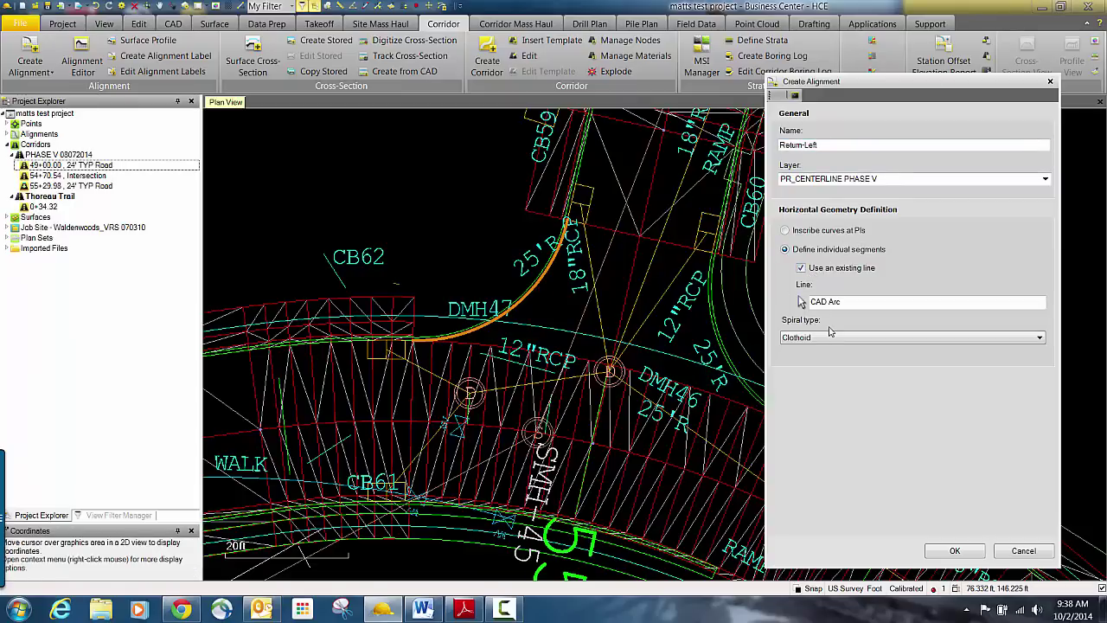
{"action": "left_click", "coordinate": [954, 550]}
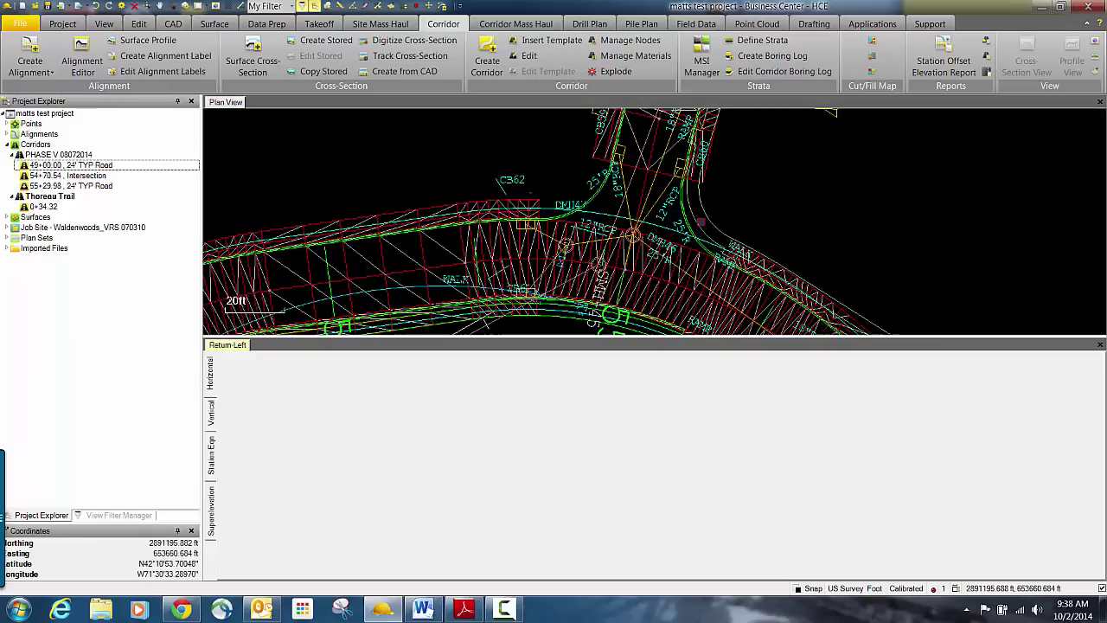
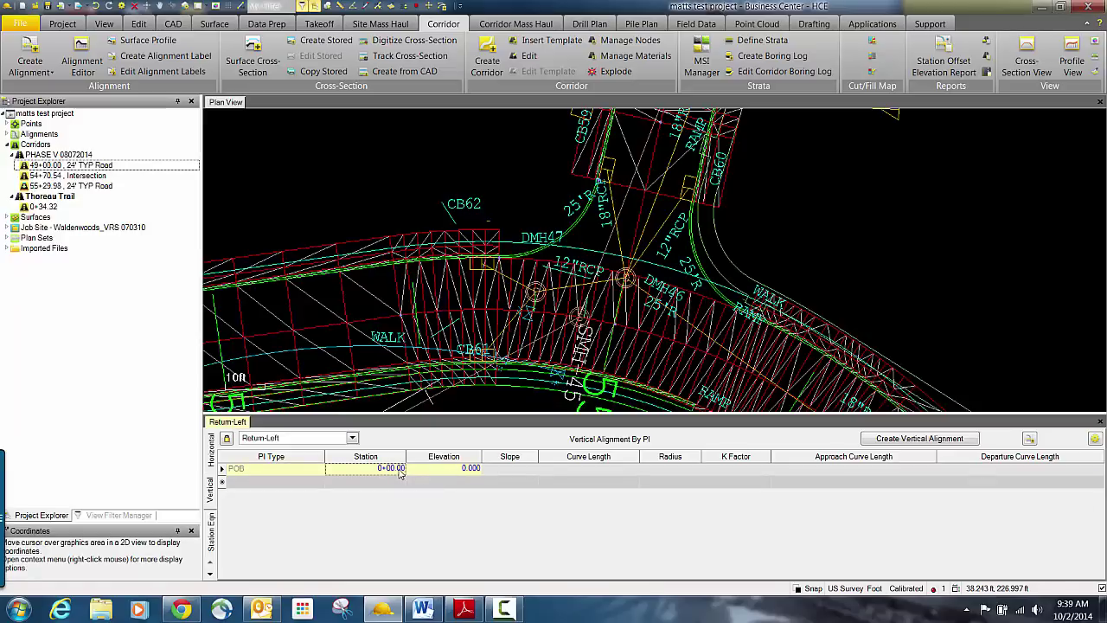
Set the POB elevation of the Return-Left vertical alignment from the PHASE V 08072014 corridor at the arc's start
{"action": "left_click", "coordinate": [399, 469]}
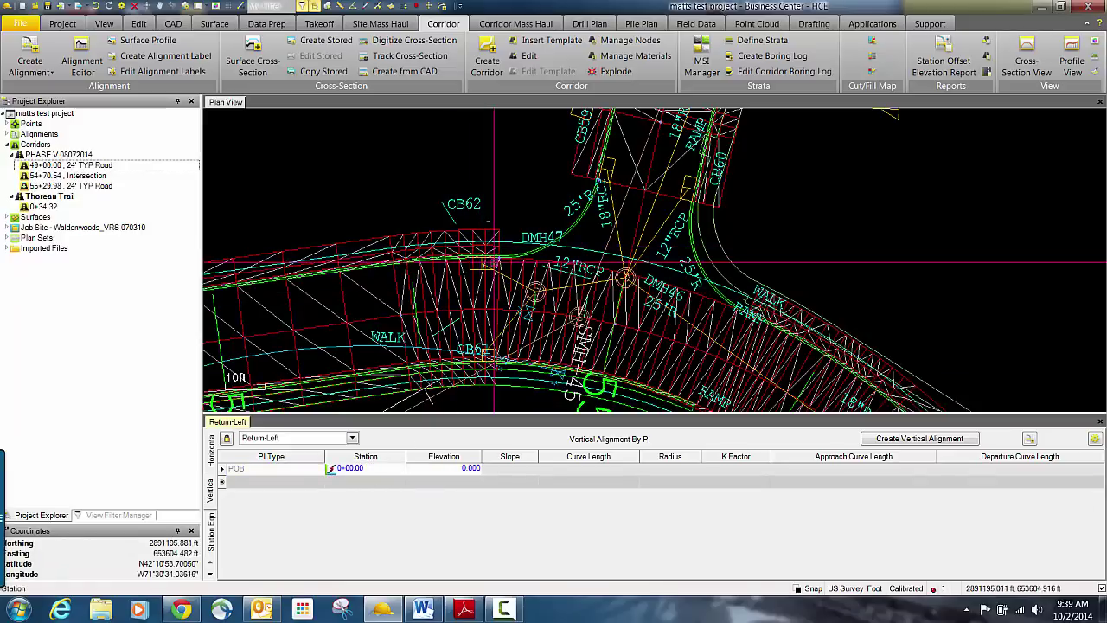
{"action": "left_click", "coordinate": [464, 469]}
{"action": "scroll", "coordinate": [486, 260], "scroll_direction": "up", "scroll_amount": 2}
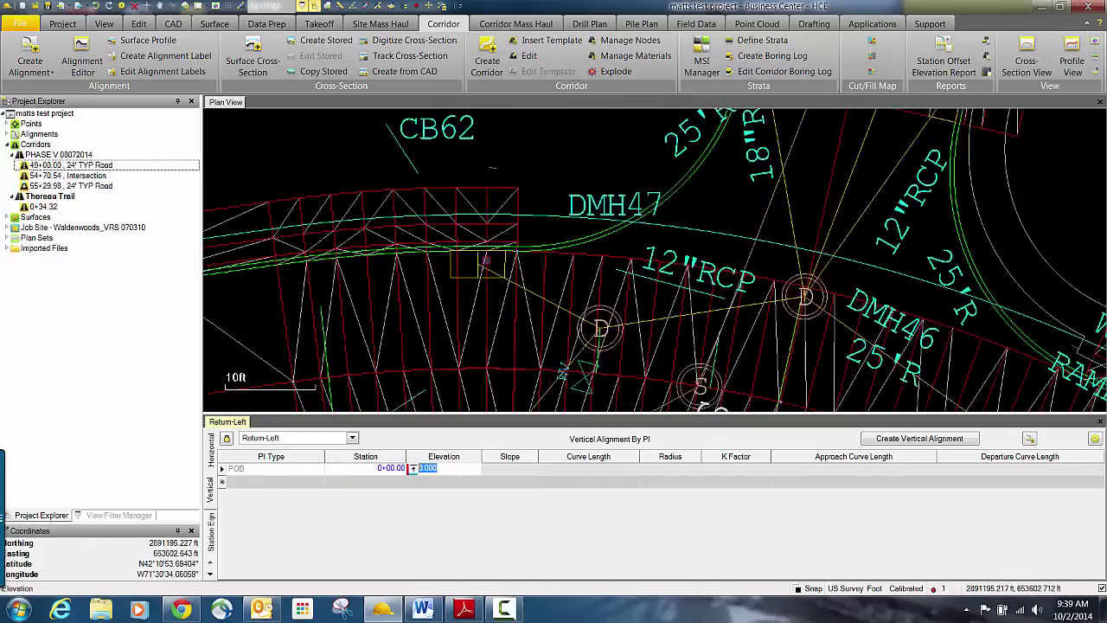
{"action": "scroll", "coordinate": [486, 259], "scroll_direction": "up", "scroll_amount": 1}
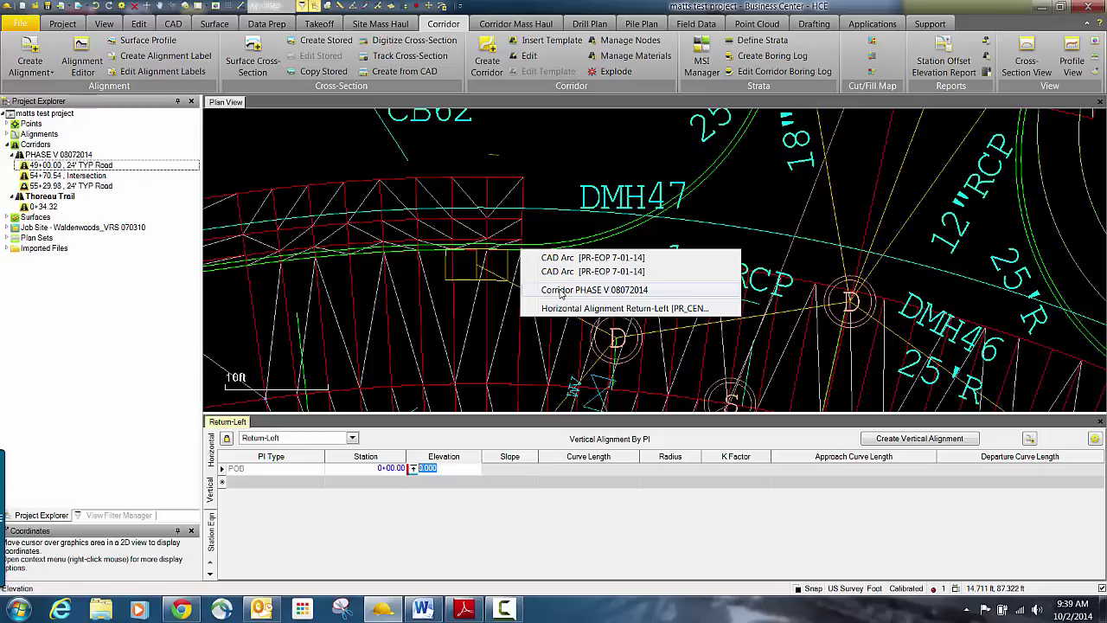
{"action": "left_click", "coordinate": [561, 290]}
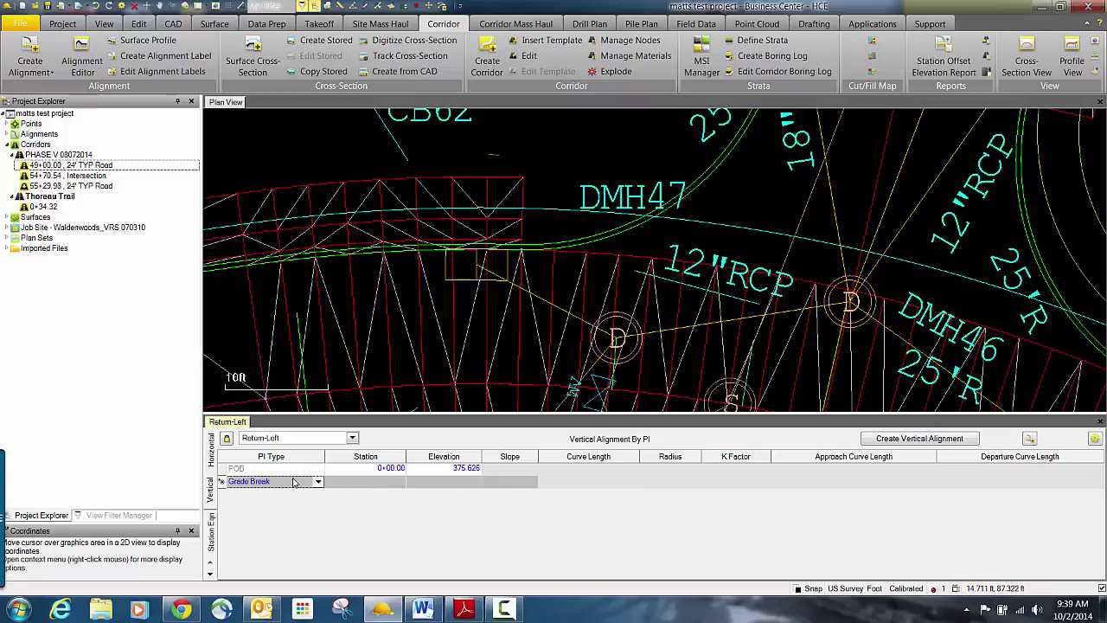
Add a Grade Break at the arc's end, station 0+34.32, with its elevation from the Thoreau Trail corridor, and close the alignment editor
{"action": "left_click", "coordinate": [374, 483]}
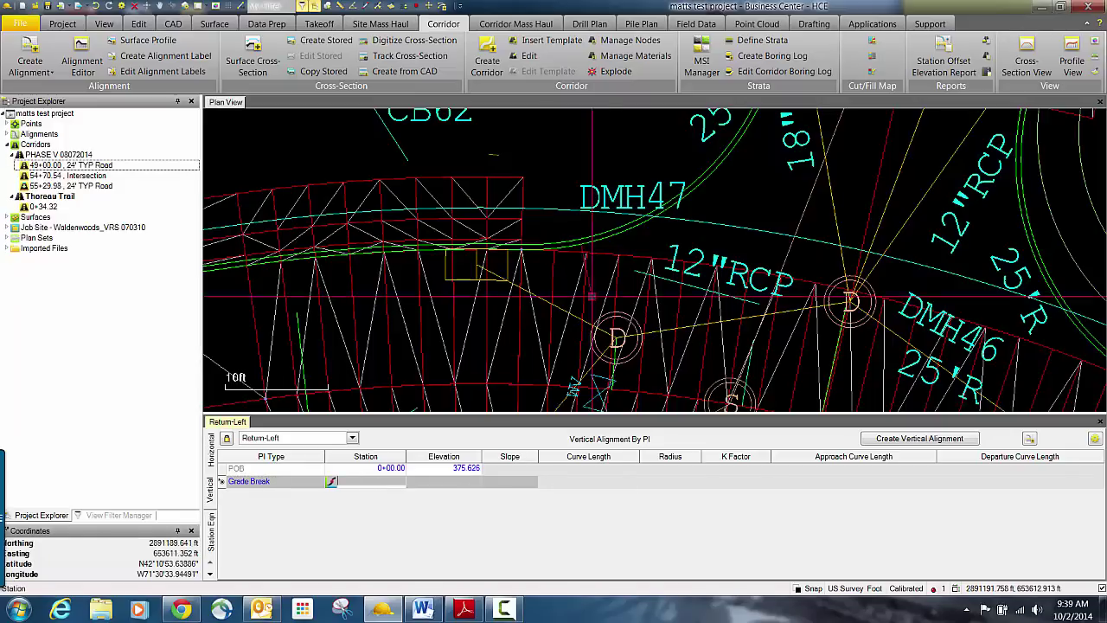
{"action": "scroll", "coordinate": [615, 302], "scroll_direction": "down", "scroll_amount": 2}
{"action": "scroll", "coordinate": [721, 139], "scroll_direction": "up", "scroll_amount": 6}
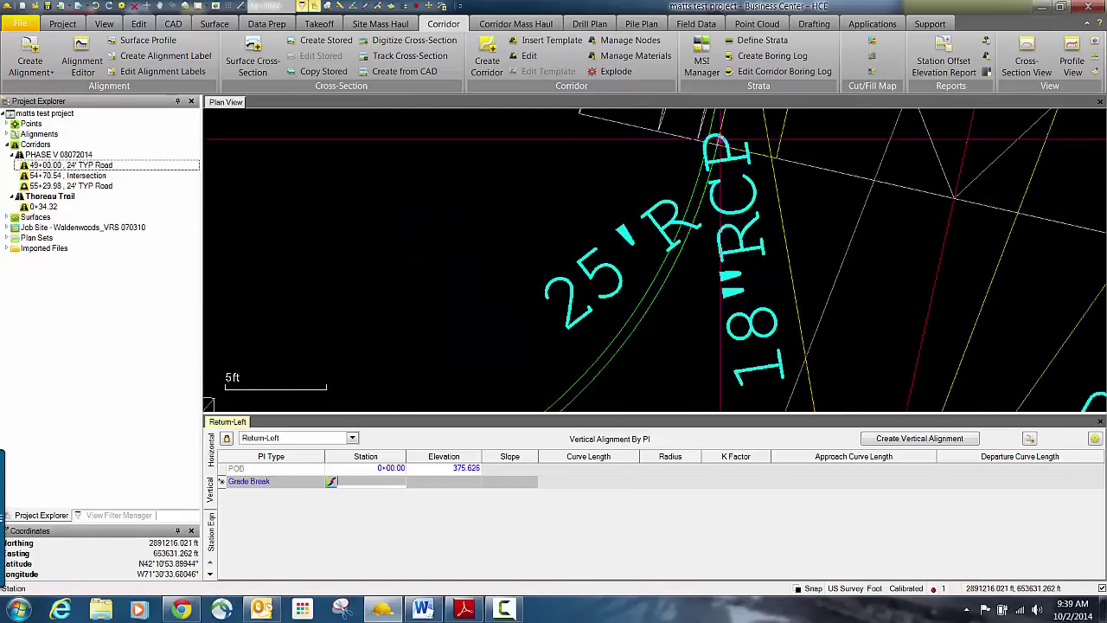
{"action": "left_click", "coordinate": [713, 151]}
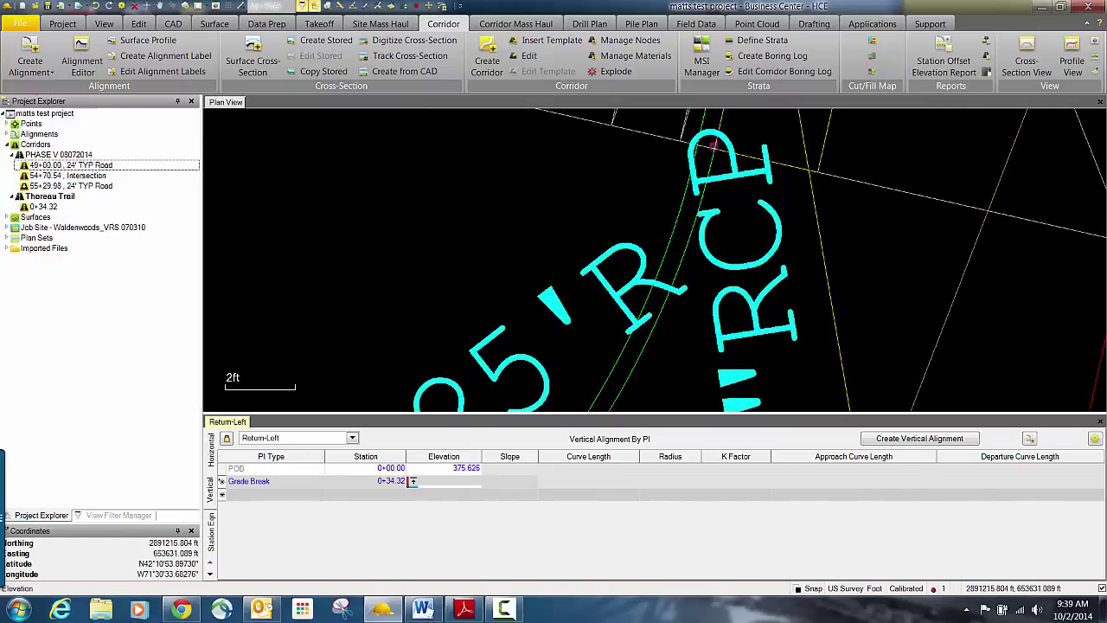
{"action": "left_click", "coordinate": [713, 149]}
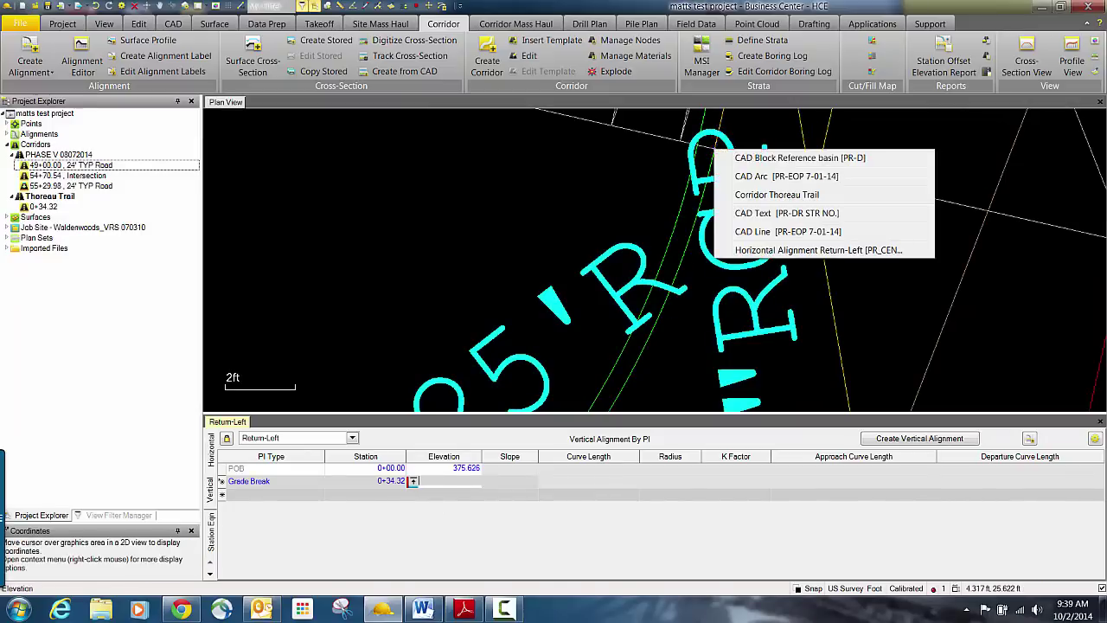
{"action": "left_click", "coordinate": [759, 194]}
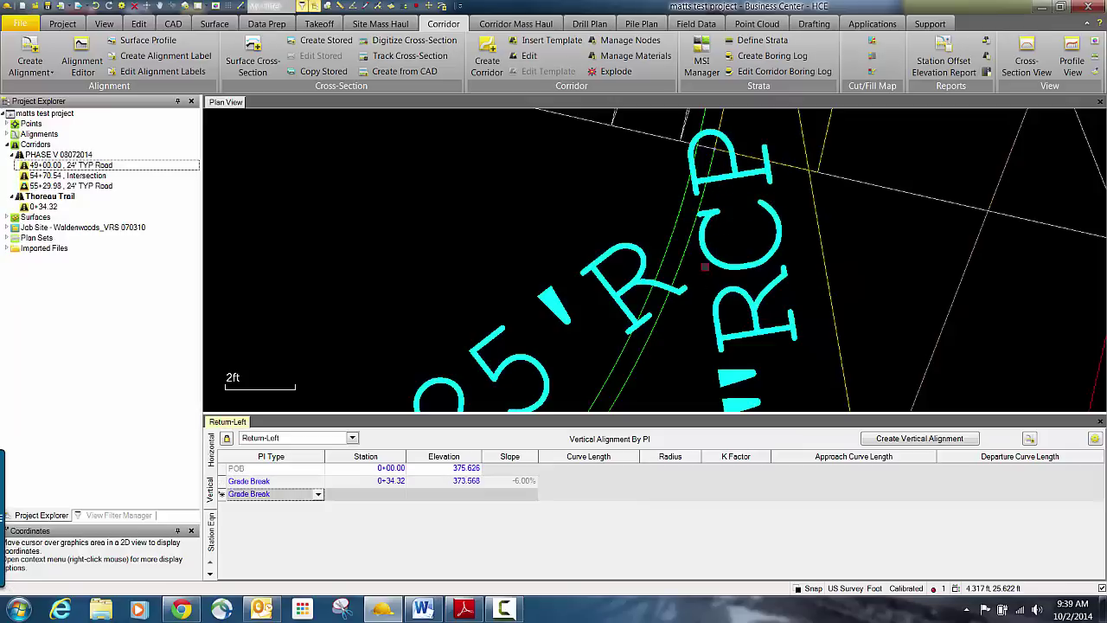
{"action": "scroll", "coordinate": [672, 321], "scroll_direction": "down", "scroll_amount": 2}
{"action": "scroll", "coordinate": [672, 321], "scroll_direction": "down", "scroll_amount": 4}
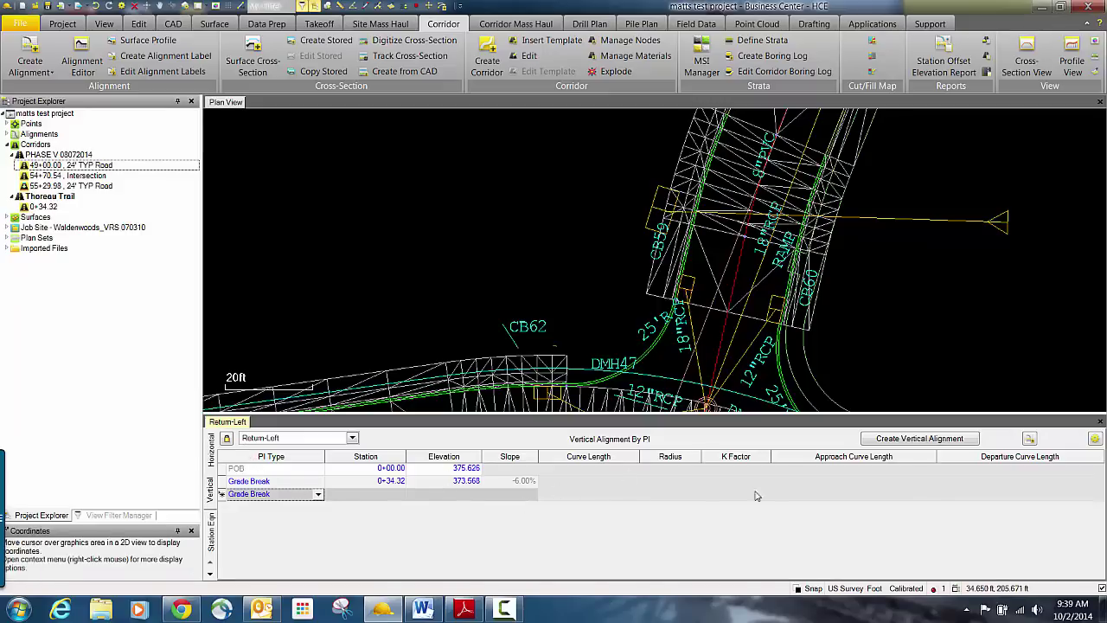
{"action": "left_click", "coordinate": [1099, 421]}
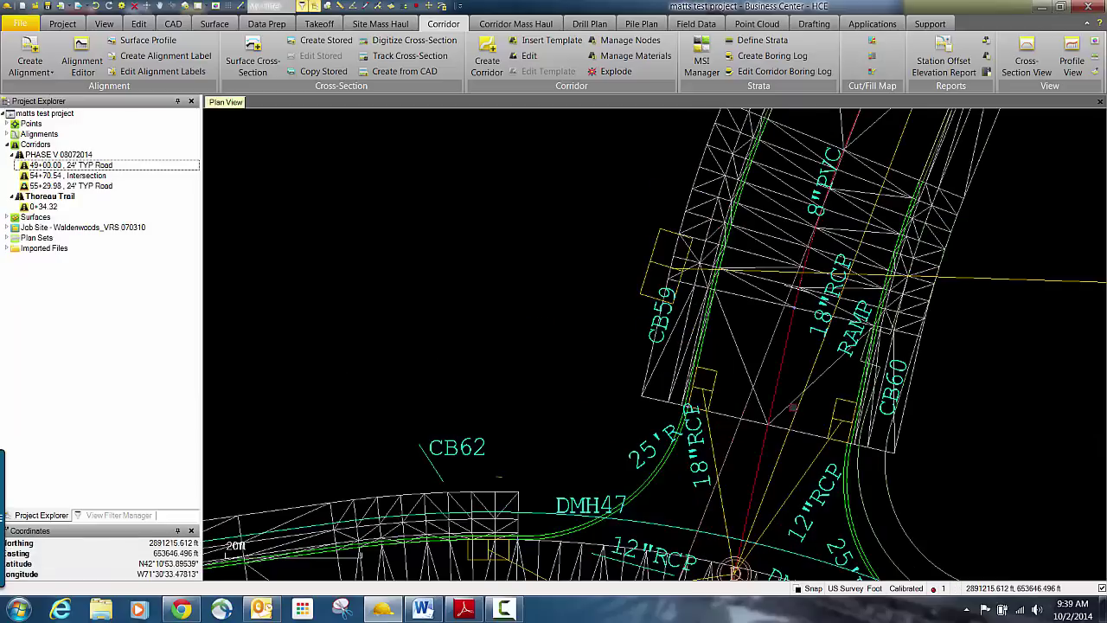
Create a corridor named Return-Left with Return-Left as its horizontal and vertical alignment and Finish as the material layer
{"action": "left_click", "coordinate": [485, 49]}
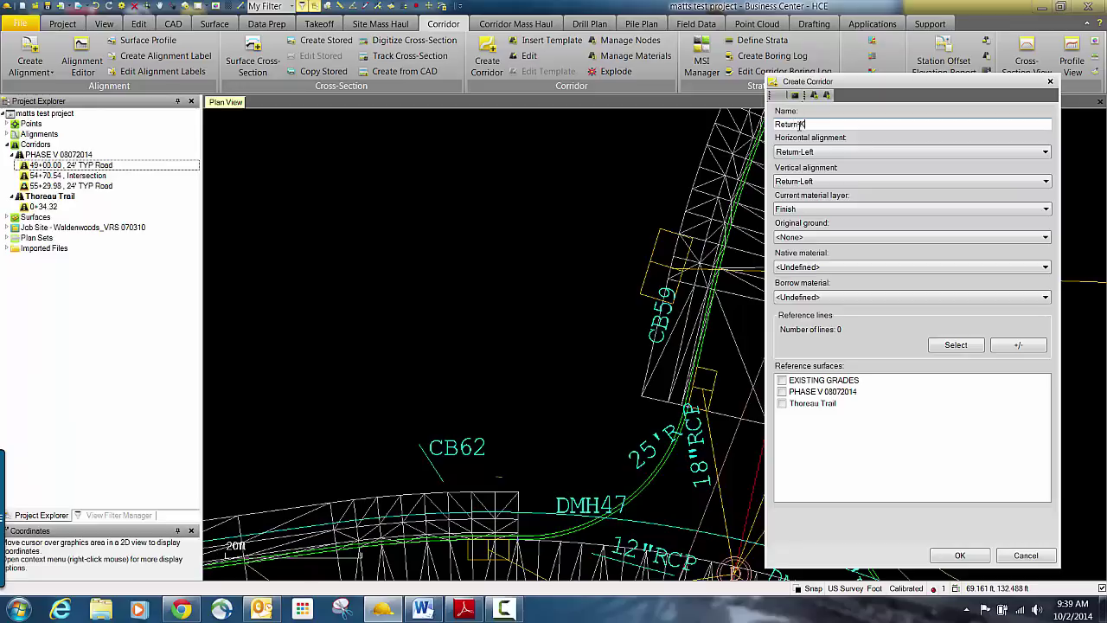
{"action": "type", "text": "Return-Left"}
{"action": "left_click", "coordinate": [959, 555]}
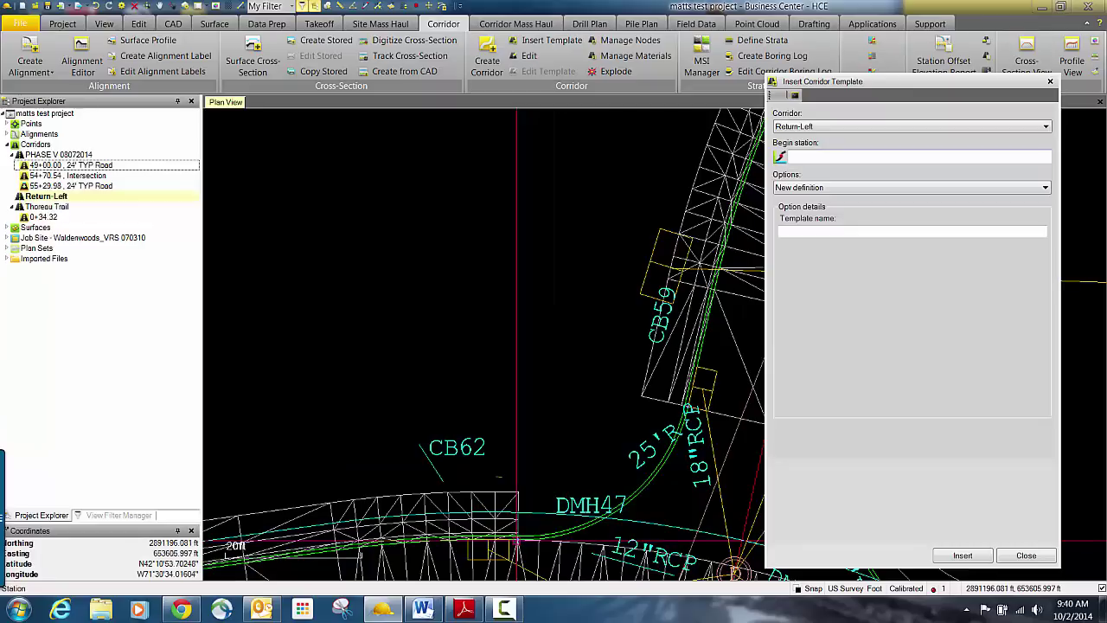
Insert a new-definition template named Return-Left into the Return-Left corridor at begin station 0+00.00
{"action": "left_click", "coordinate": [517, 542]}
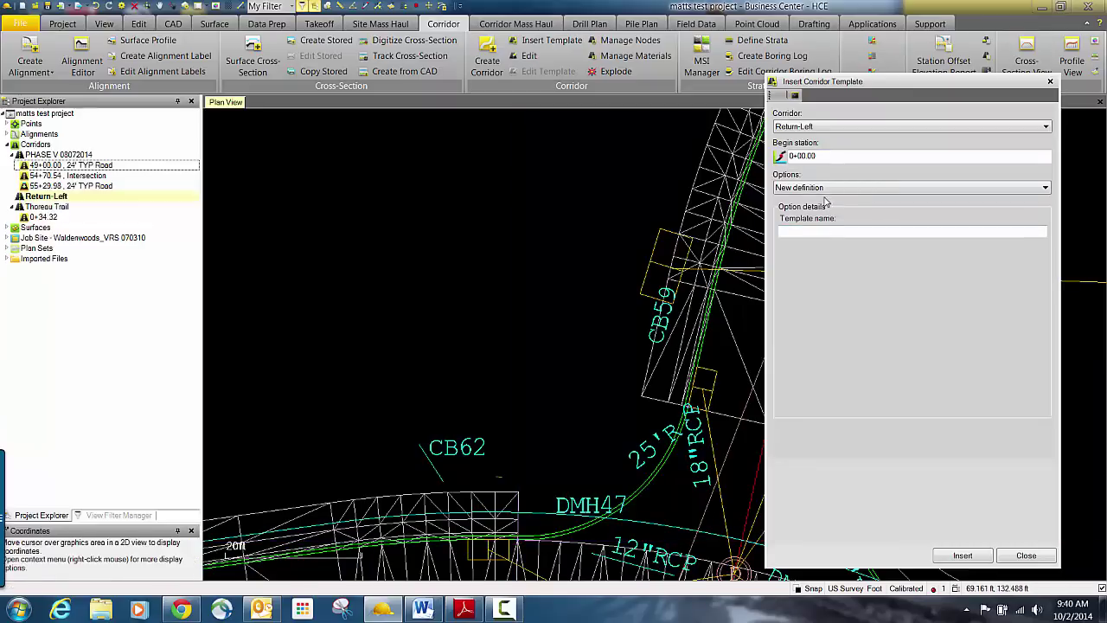
{"action": "left_click", "coordinate": [823, 231]}
{"action": "type", "text": "Return-Left"}
{"action": "left_click", "coordinate": [961, 556]}
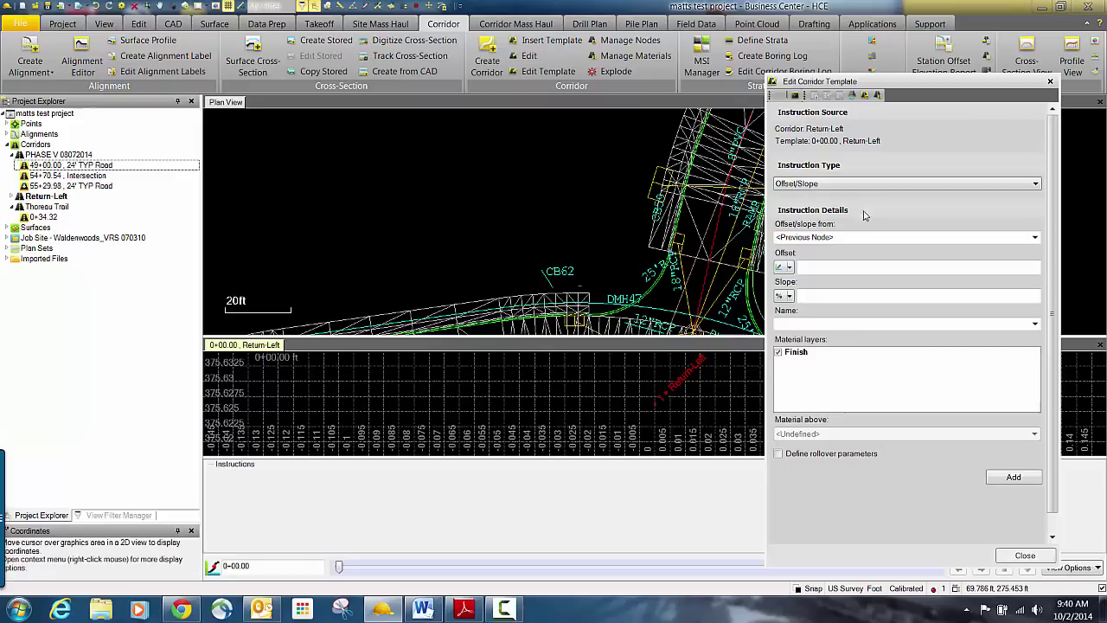
Add an Offset/Elevation instruction named TC from the Return-Left node, with offset -1 and elevation difference 0.33, on the Finish layer
{"action": "left_click", "coordinate": [854, 185]}
{"action": "left_click", "coordinate": [819, 206]}
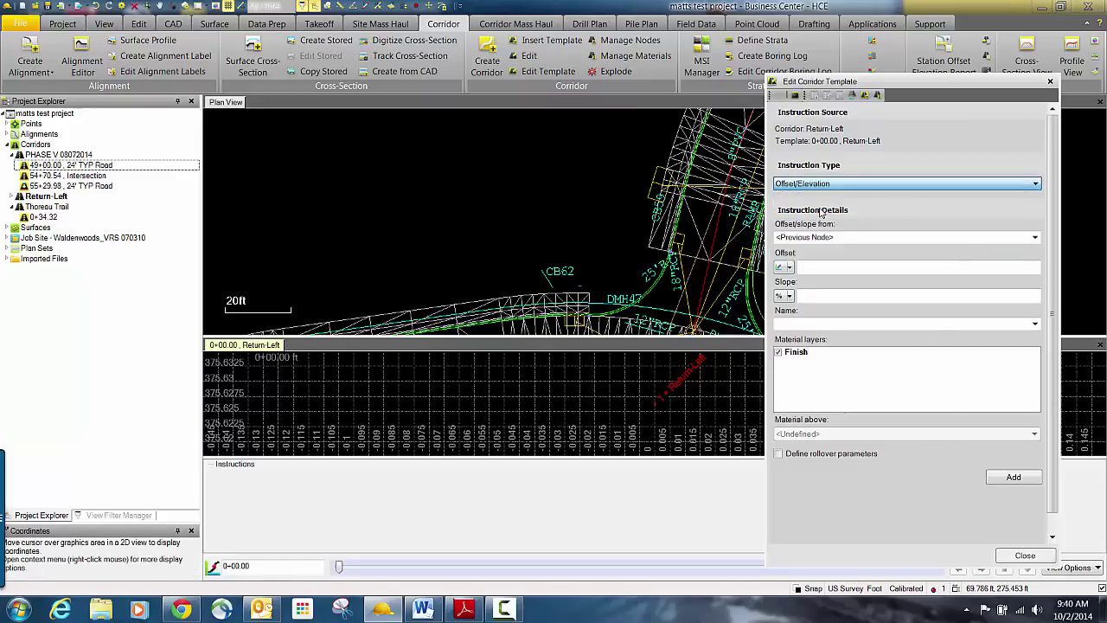
{"action": "left_click", "coordinate": [830, 236]}
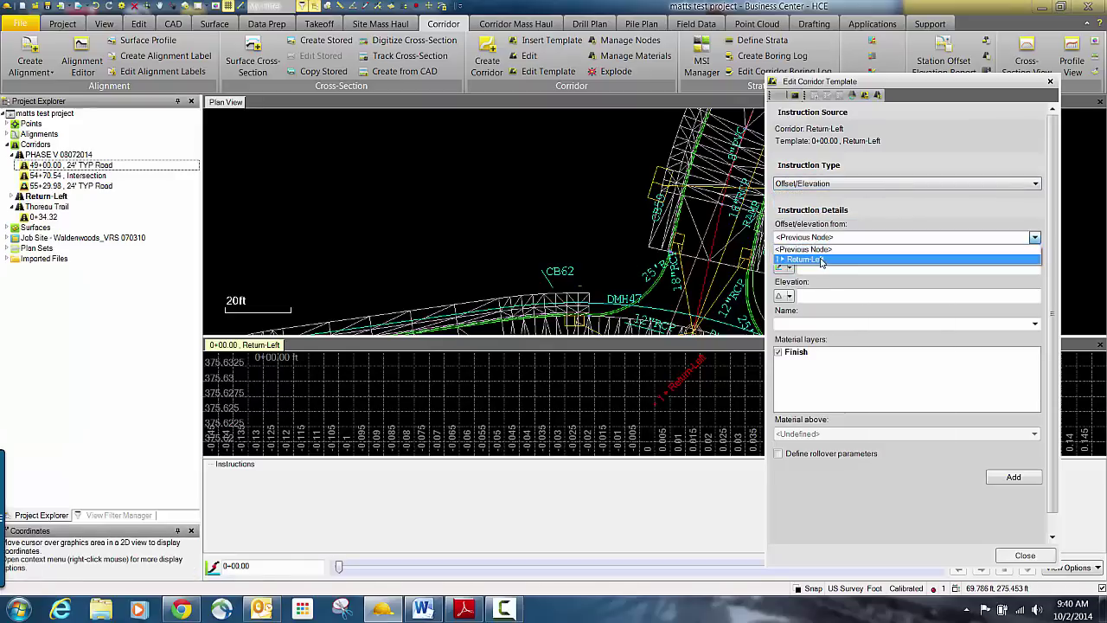
{"action": "left_click", "coordinate": [822, 259]}
{"action": "left_click", "coordinate": [814, 269]}
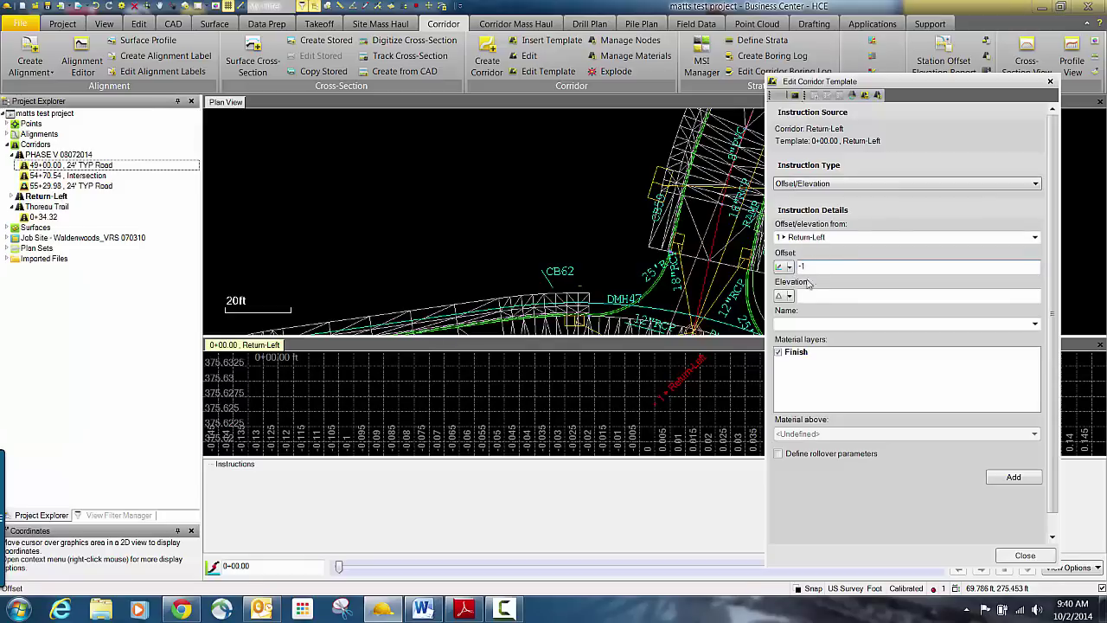
{"action": "left_click", "coordinate": [816, 296]}
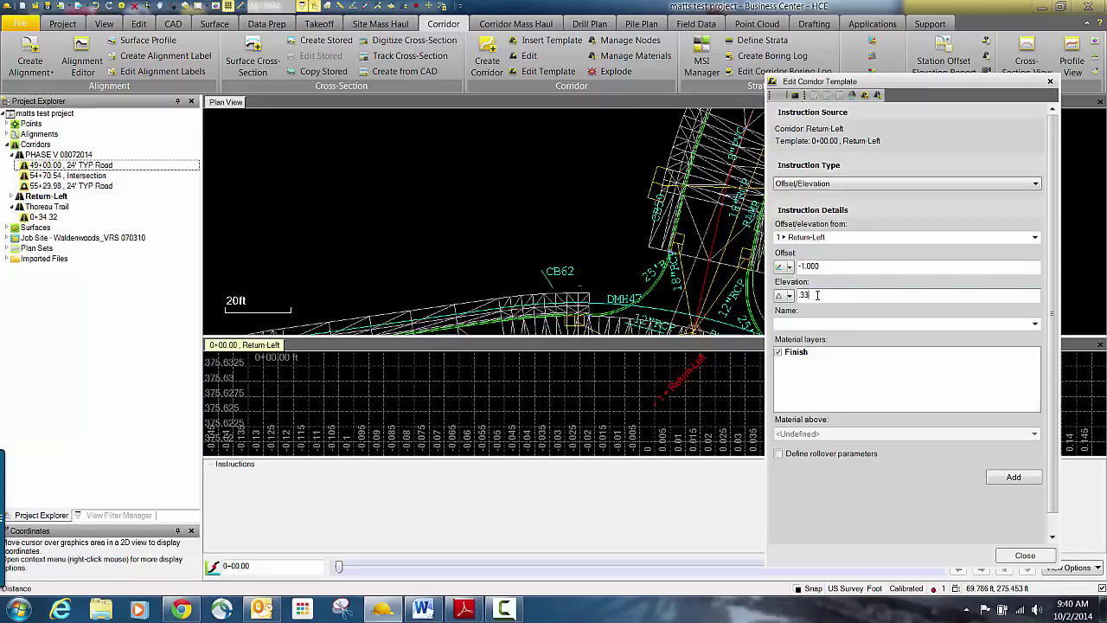
{"action": "left_click", "coordinate": [803, 325]}
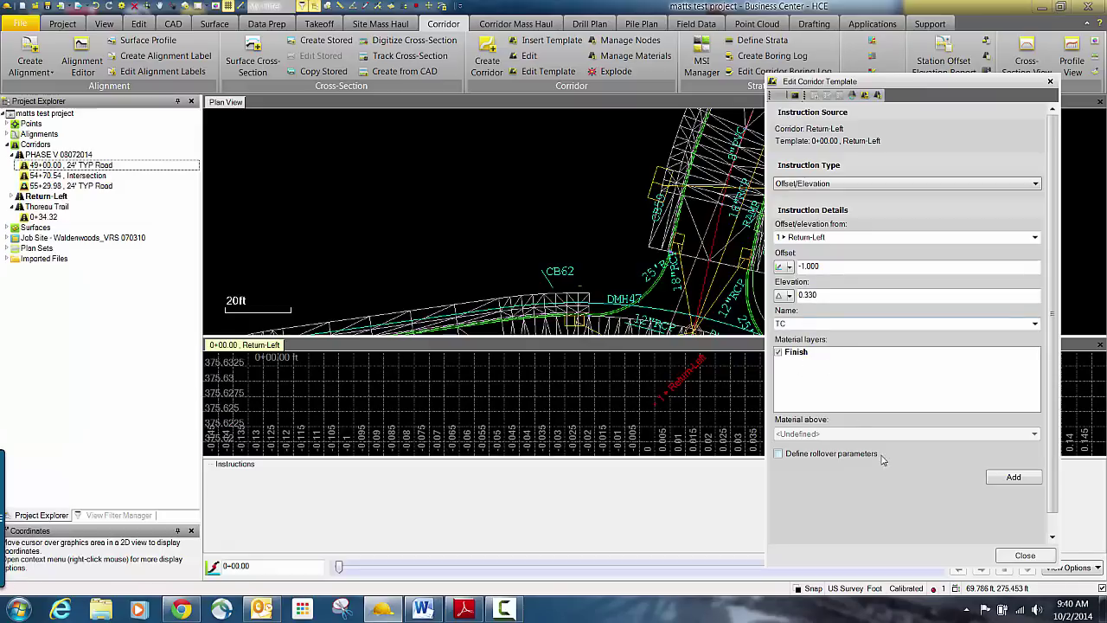
{"action": "left_click", "coordinate": [1011, 477]}
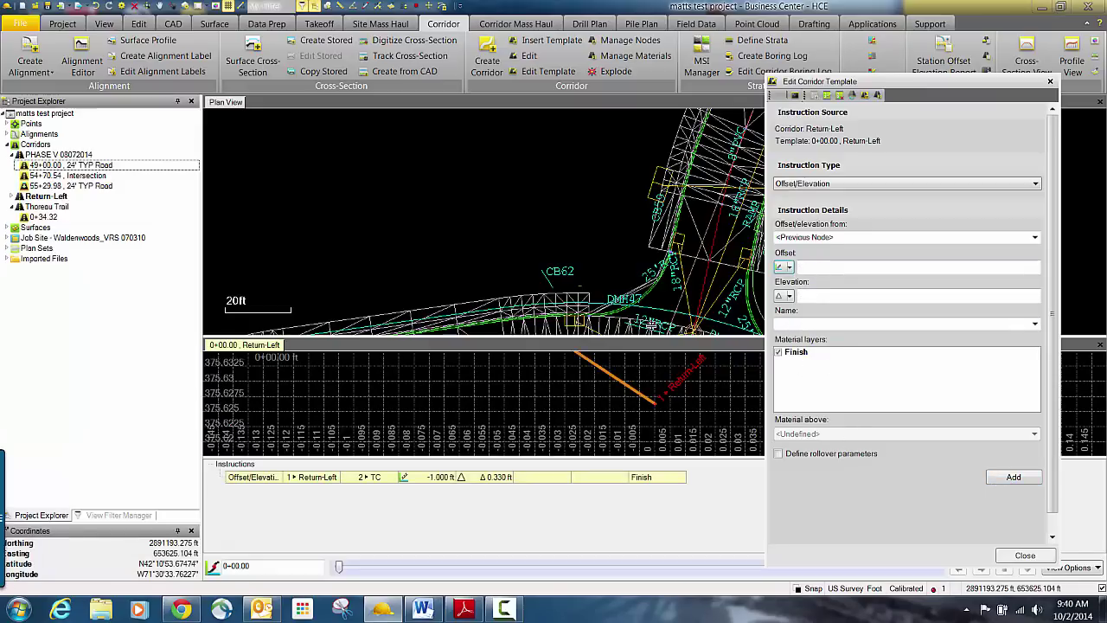
Turn on Densify surface in the Return-Left corridor's properties and close them
{"action": "scroll", "coordinate": [642, 298], "scroll_direction": "up", "scroll_amount": 2}
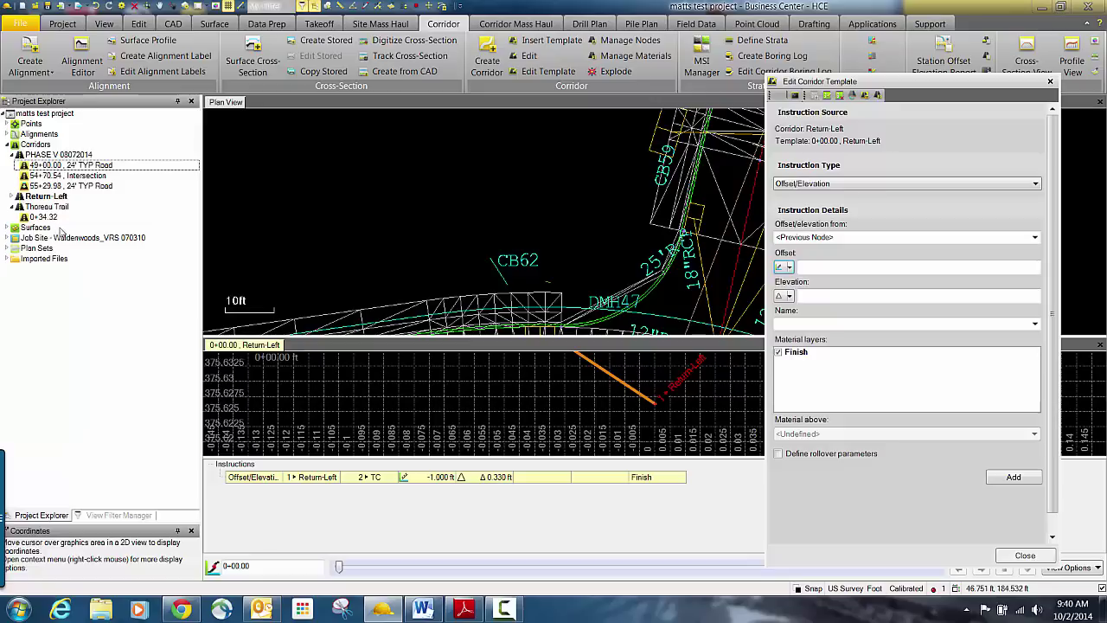
{"action": "right_click", "coordinate": [48, 202]}
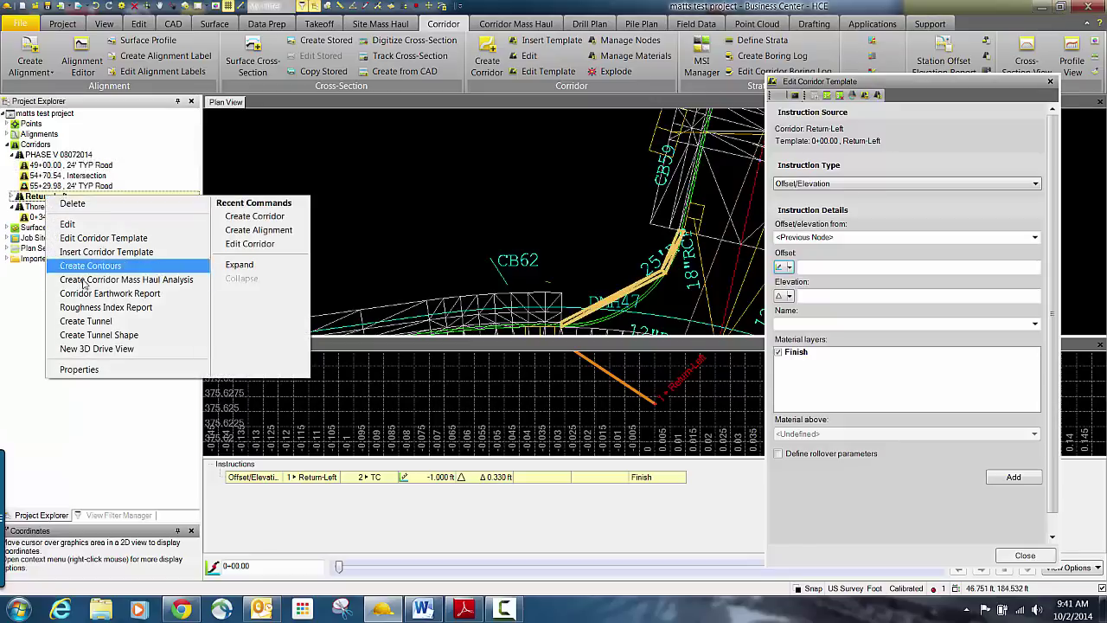
{"action": "left_click", "coordinate": [96, 373]}
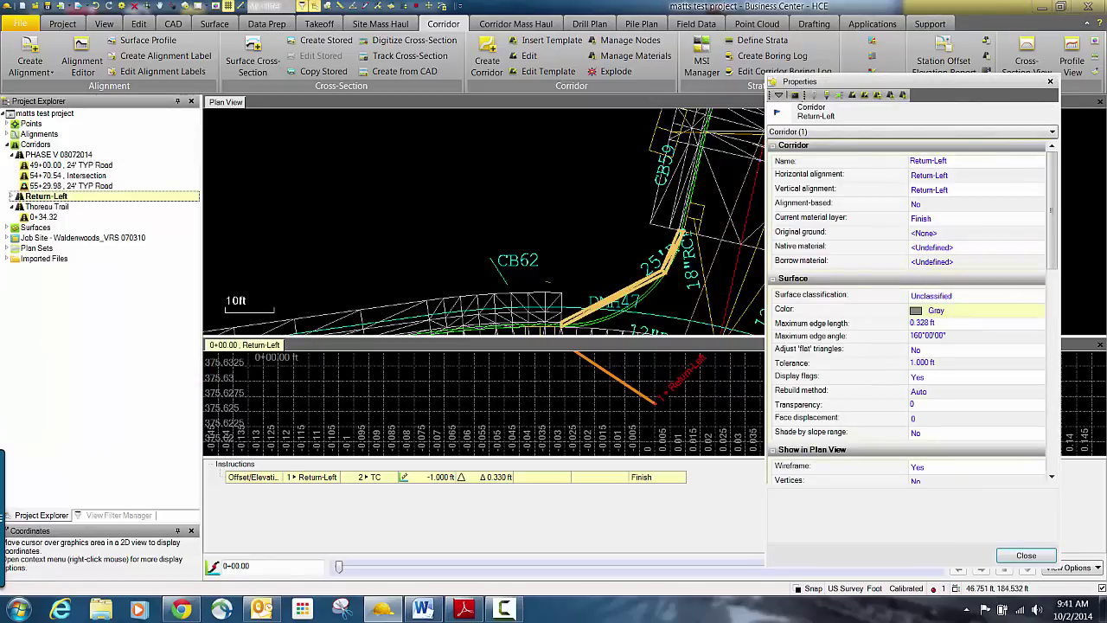
{"action": "left_click_drag", "start_coordinate": [1052, 179], "coordinate": [1048, 363]}
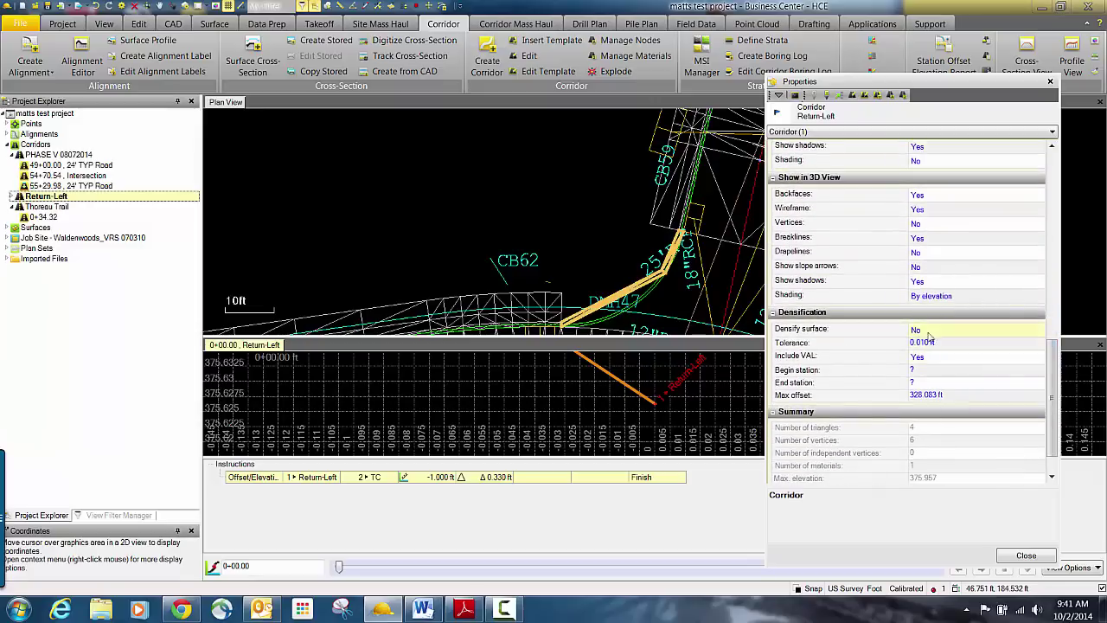
{"action": "left_click", "coordinate": [929, 329]}
{"action": "left_click", "coordinate": [930, 330]}
{"action": "left_click", "coordinate": [930, 342]}
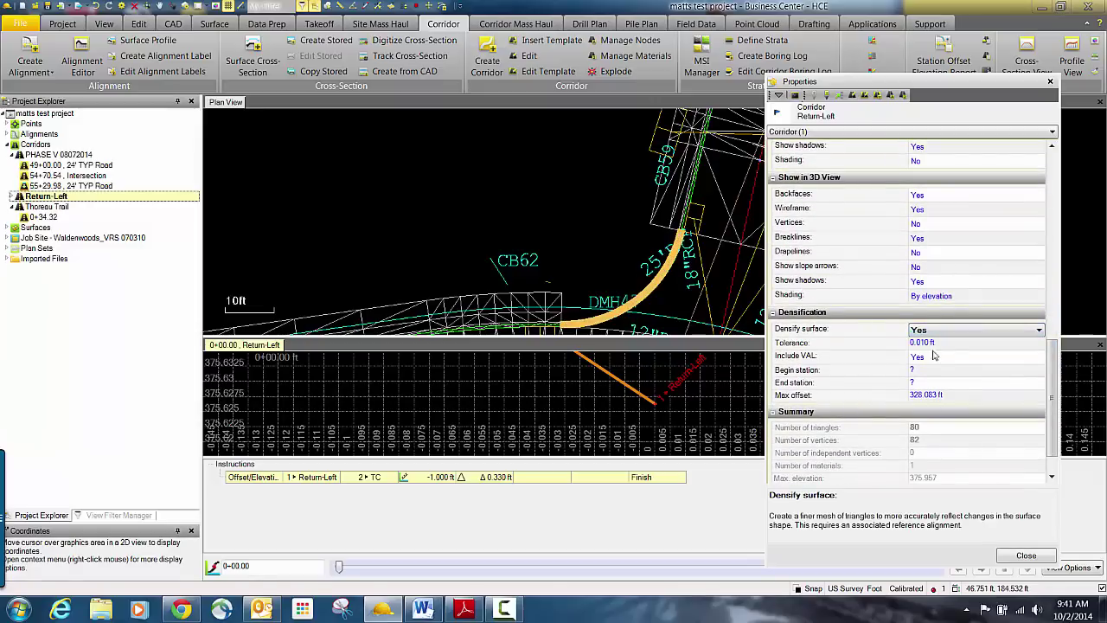
{"action": "left_click", "coordinate": [1026, 555]}
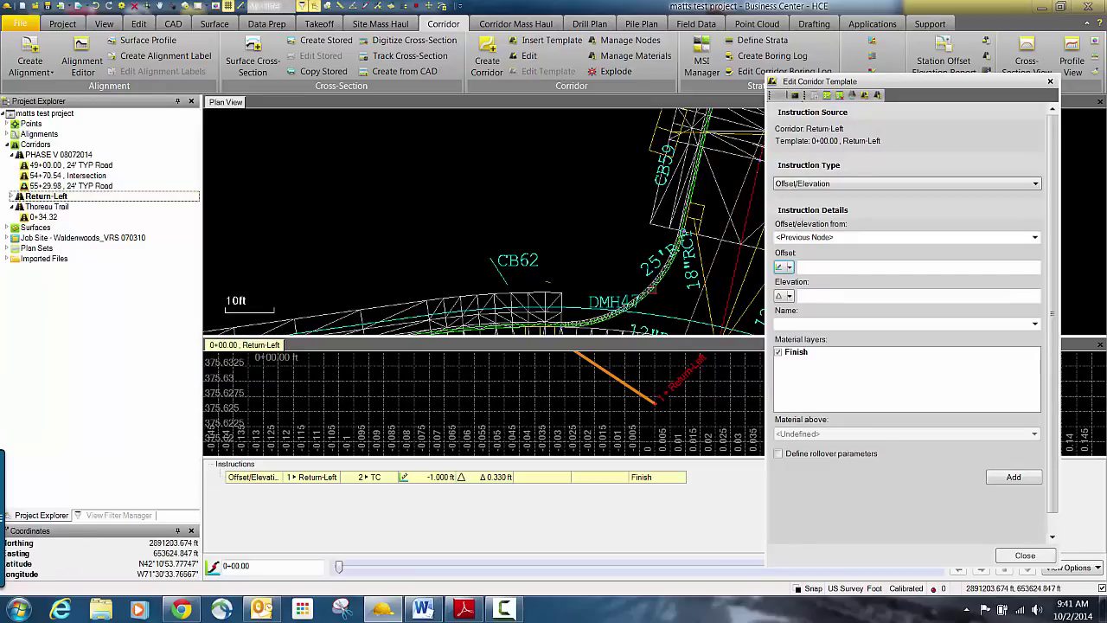
Add an Offset/Slope instruction named FW from the TC node, with offset -2 and slope 2%
{"action": "scroll", "coordinate": [627, 273], "scroll_direction": "up", "scroll_amount": 3}
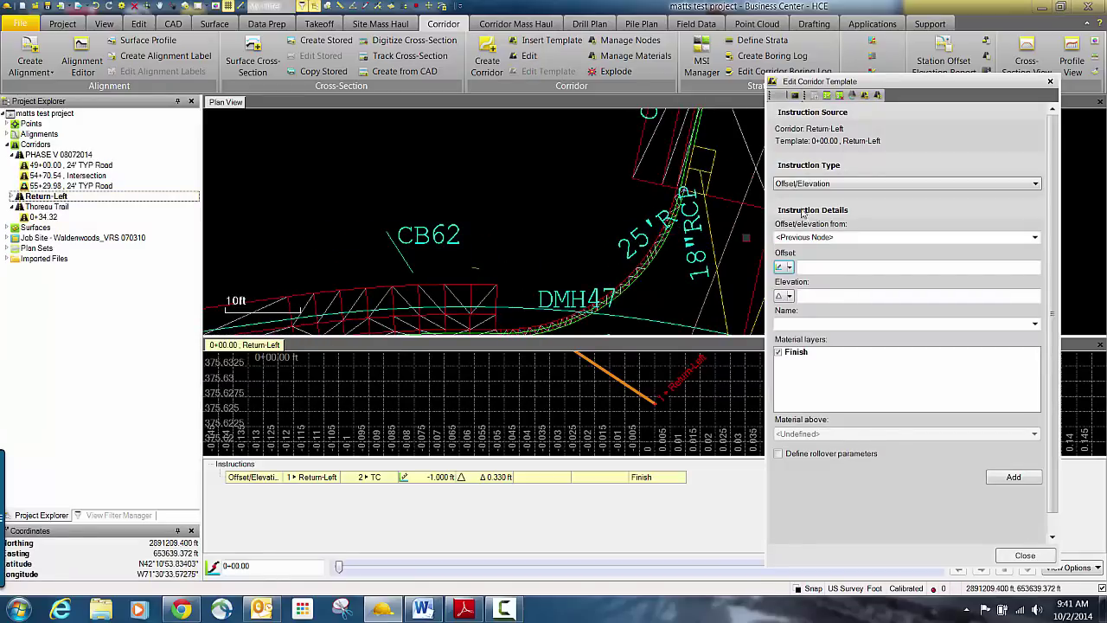
{"action": "left_click", "coordinate": [820, 183]}
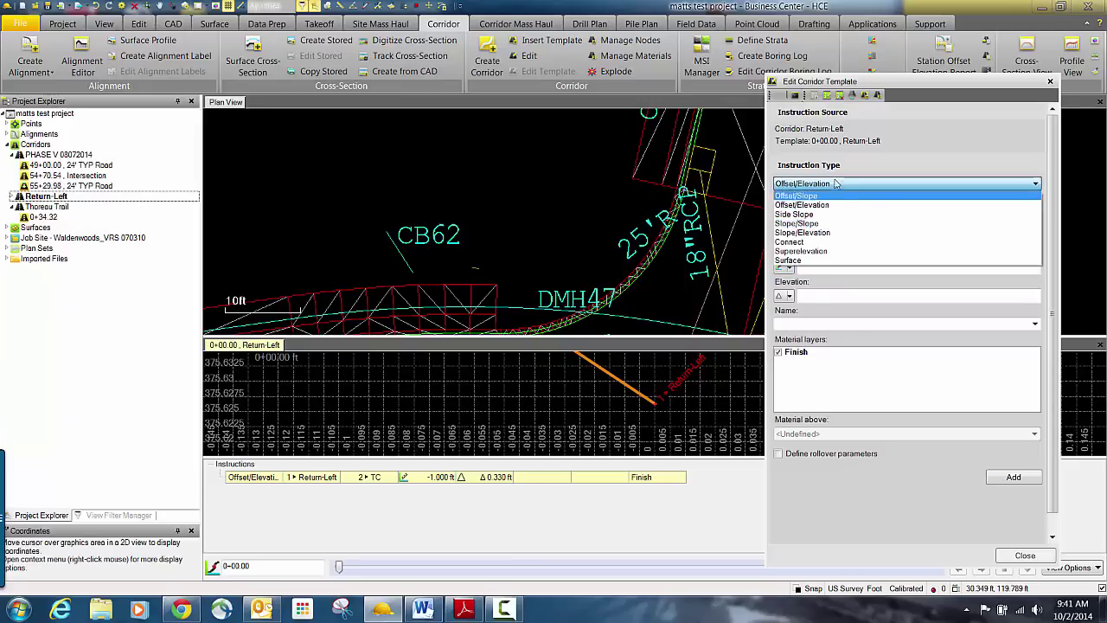
{"action": "left_click", "coordinate": [836, 197]}
{"action": "left_click", "coordinate": [830, 237]}
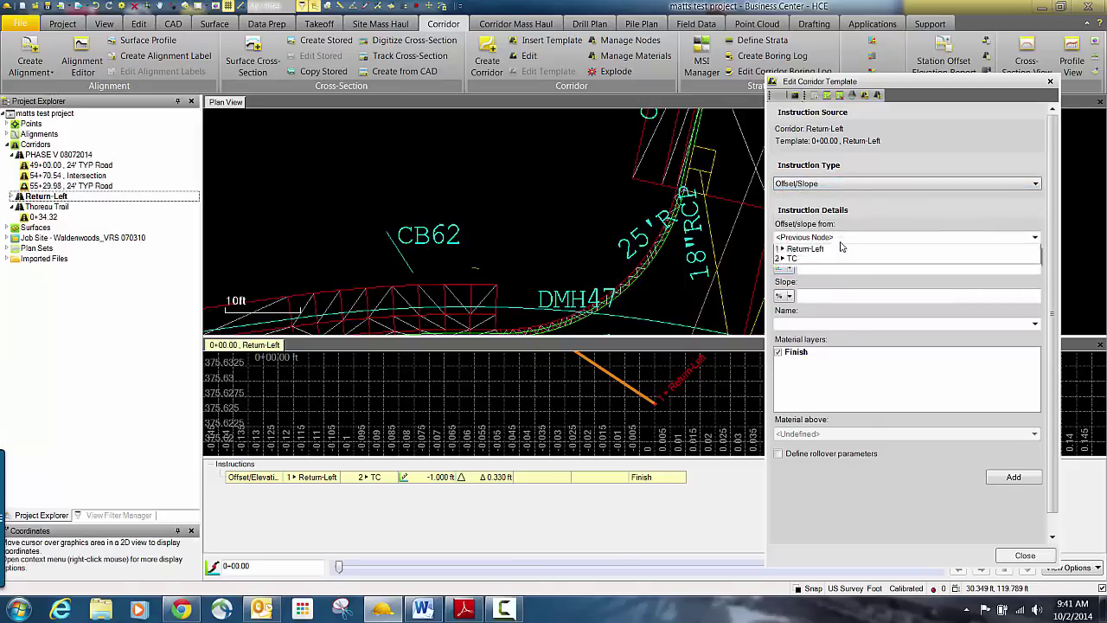
{"action": "left_click", "coordinate": [831, 268]}
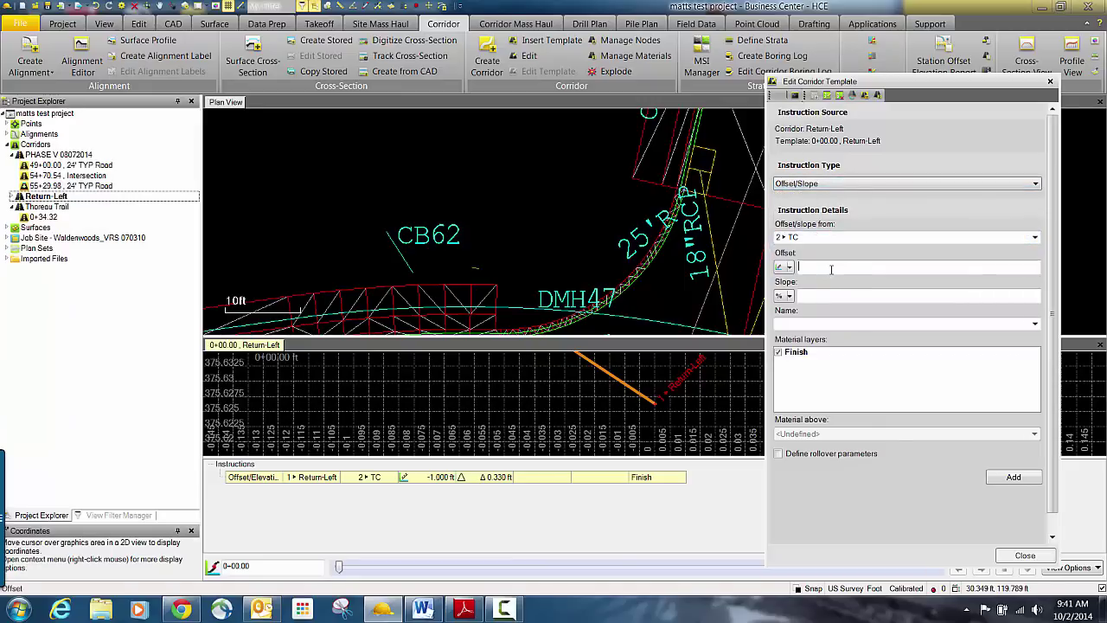
{"action": "type", "text": "-2"}
{"action": "left_click", "coordinate": [831, 295]}
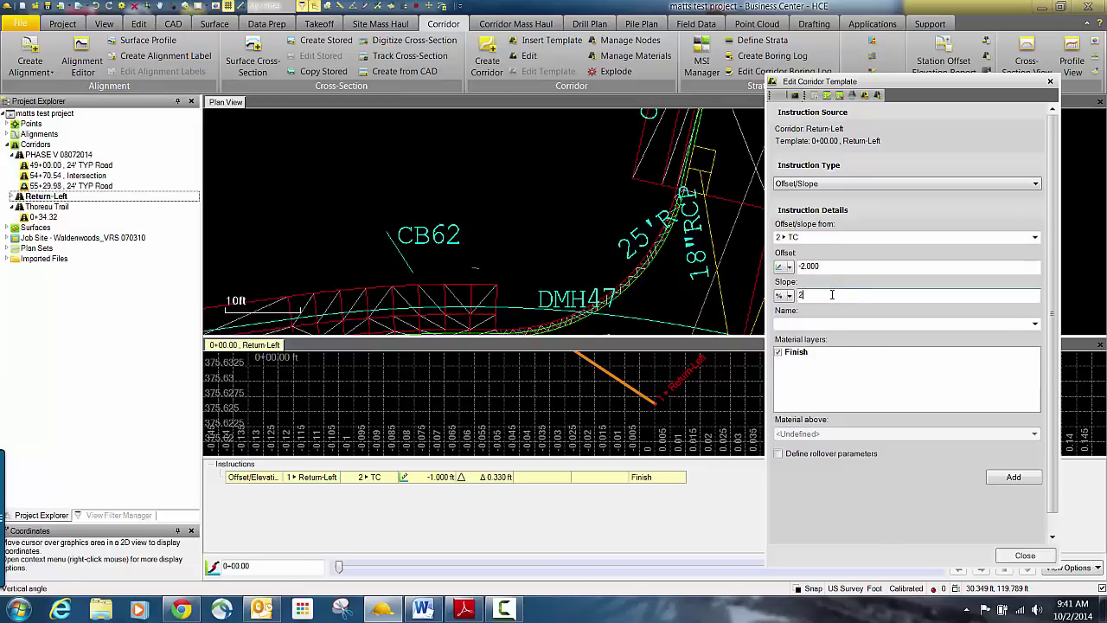
{"action": "type", "text": "2"}
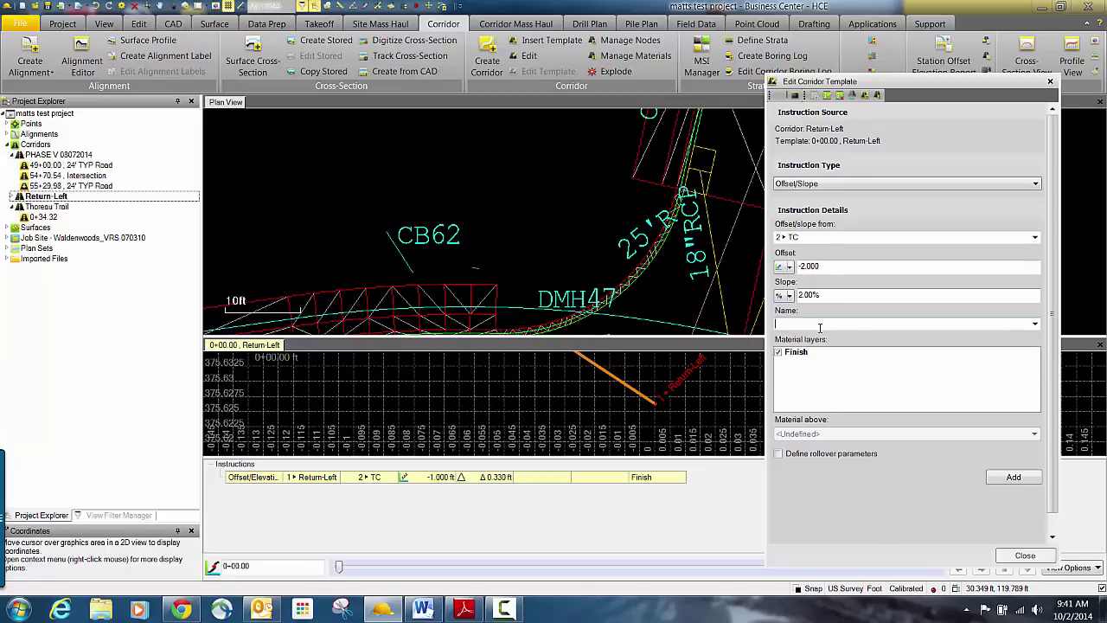
{"action": "left_click", "coordinate": [820, 324]}
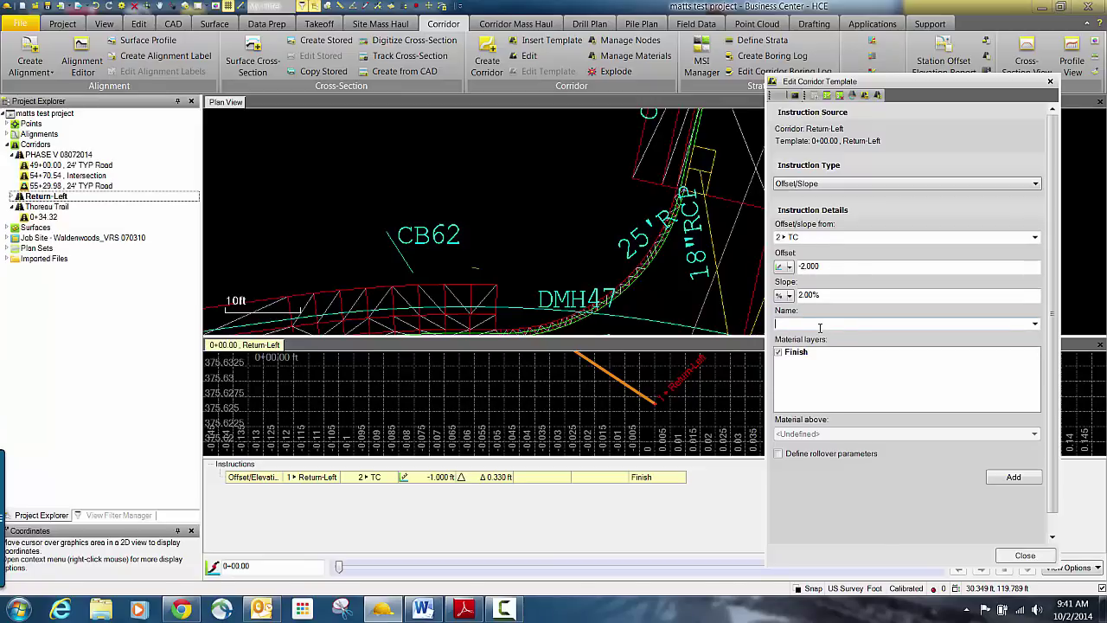
{"action": "type", "text": "FW"}
{"action": "left_click", "coordinate": [1012, 478]}
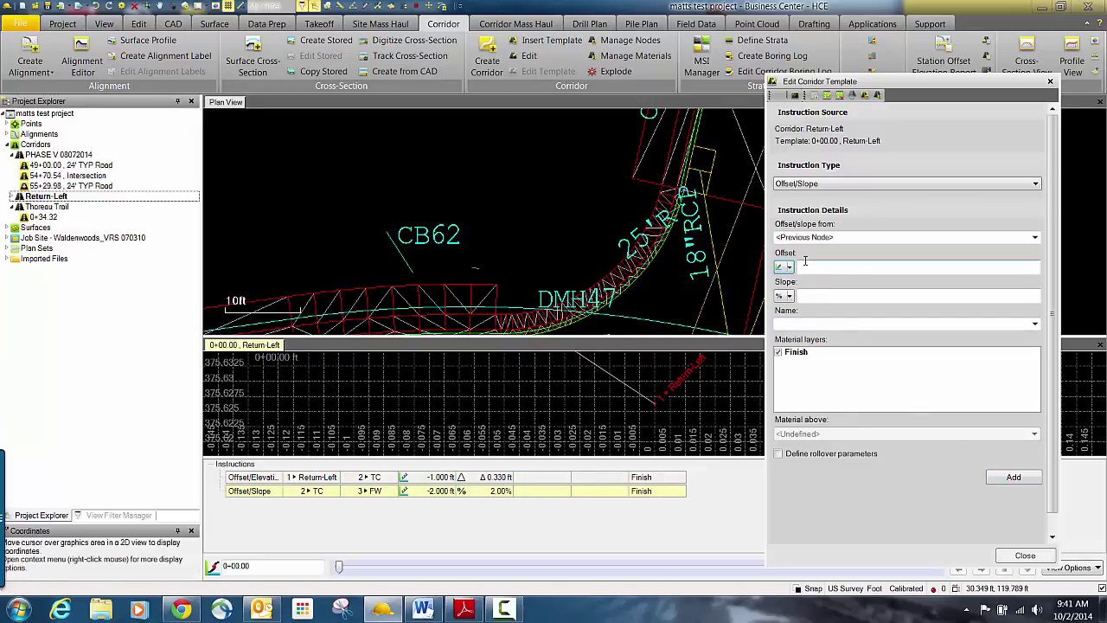
Add an Offset/Slope instruction named BW from the FW node, with offset -4 and slope 2%, and close the template editor
{"action": "left_click", "coordinate": [813, 237]}
{"action": "left_click", "coordinate": [820, 282]}
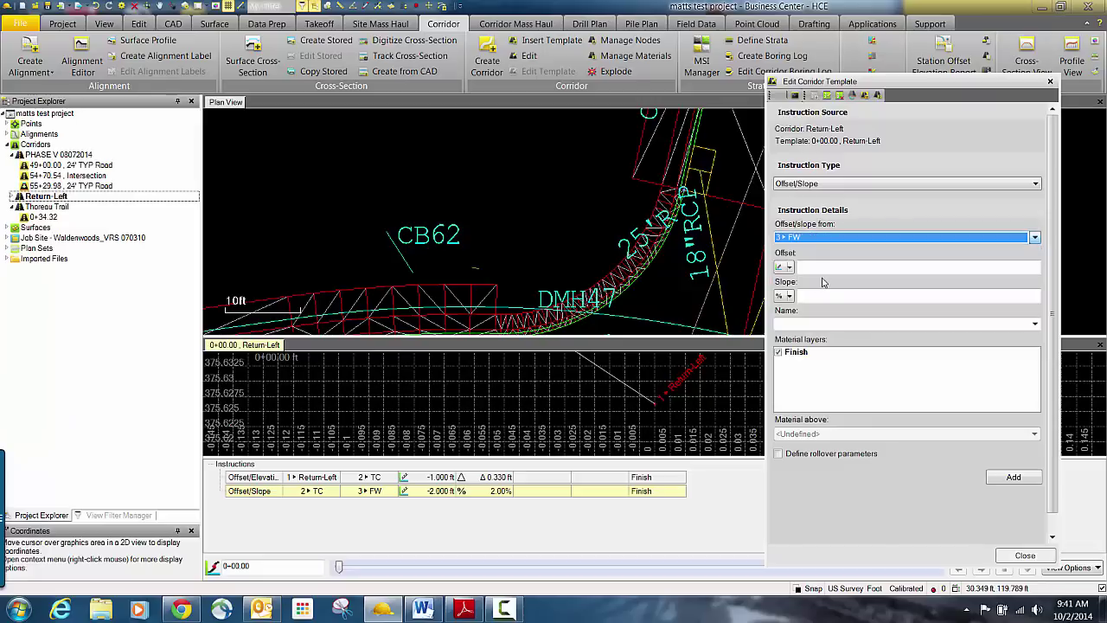
{"action": "left_click", "coordinate": [820, 269]}
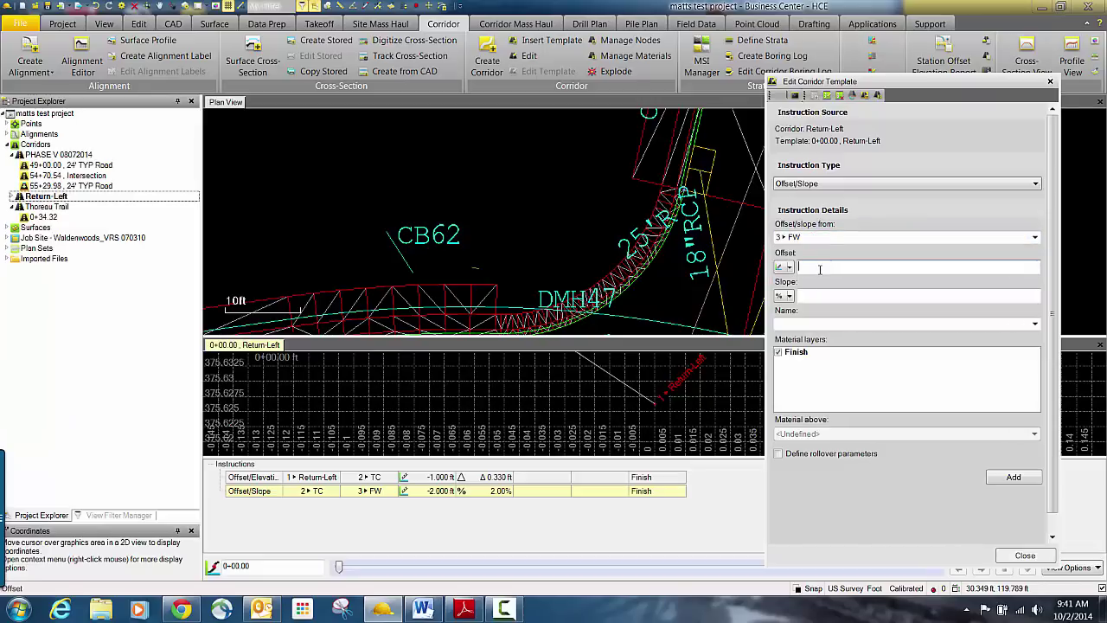
{"action": "type", "text": "-4"}
{"action": "left_click", "coordinate": [819, 296]}
{"action": "type", "text": "2"}
{"action": "left_click", "coordinate": [829, 322]}
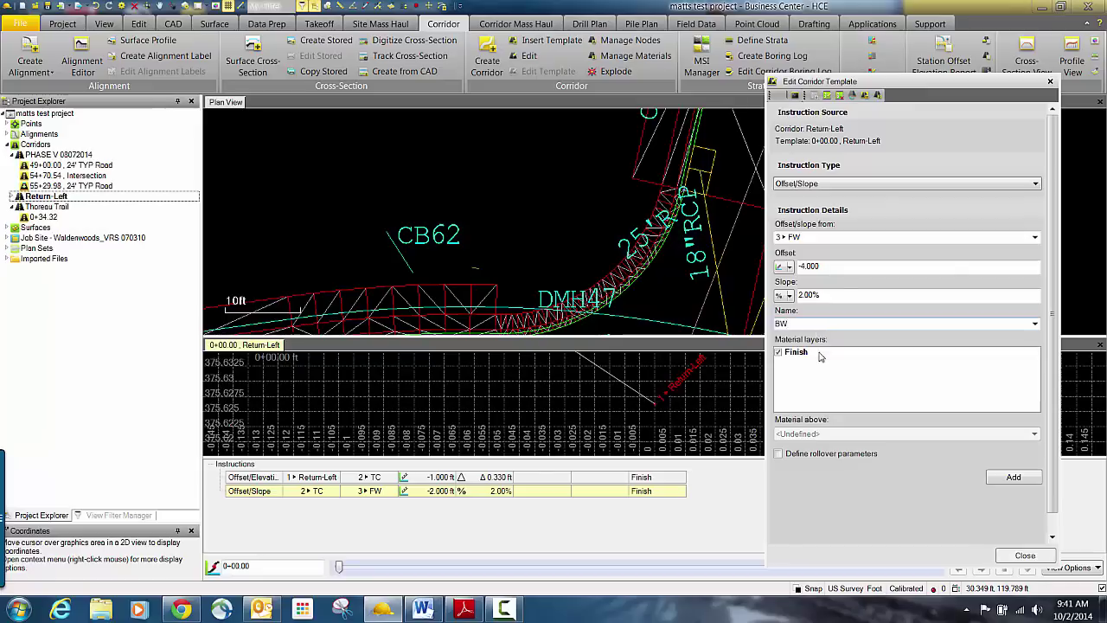
{"action": "left_click", "coordinate": [1013, 477]}
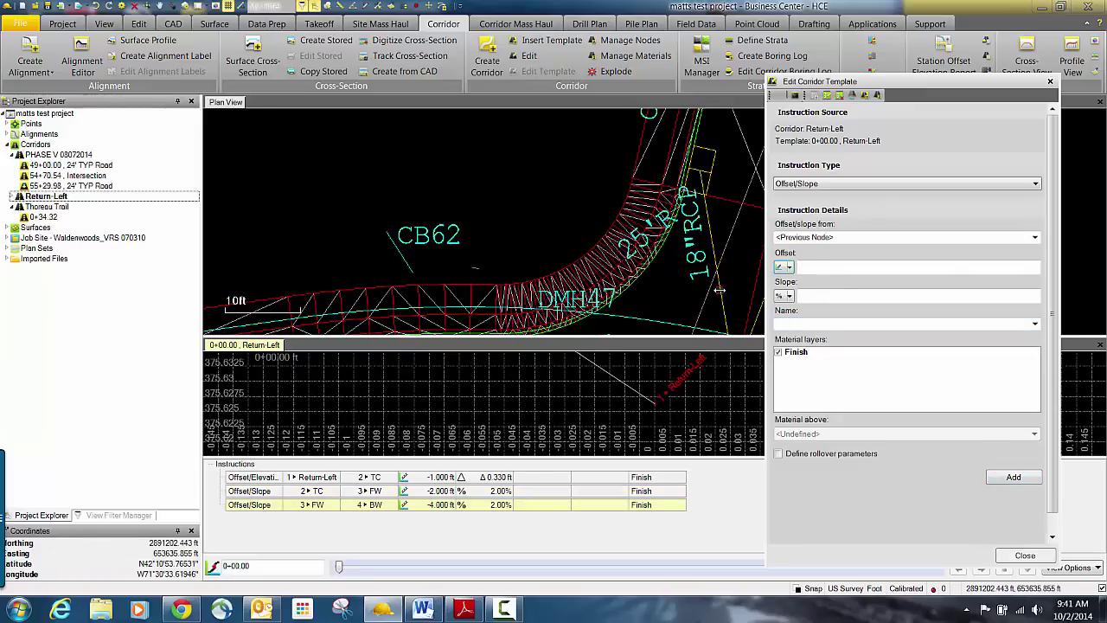
{"action": "left_click", "coordinate": [1027, 556]}
Examine in a 3D view how the curb-return corridors tie into both roads at the intersection, and return to the plan view
{"action": "scroll", "coordinate": [649, 304], "scroll_direction": "down", "scroll_amount": 2}
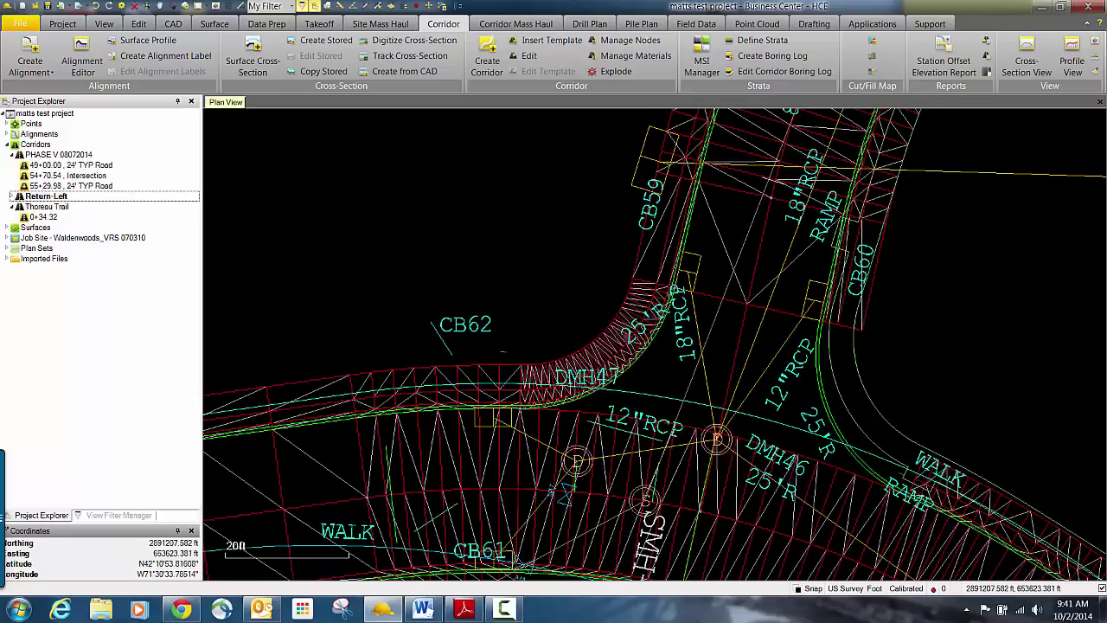
{"action": "left_click", "coordinate": [241, 69]}
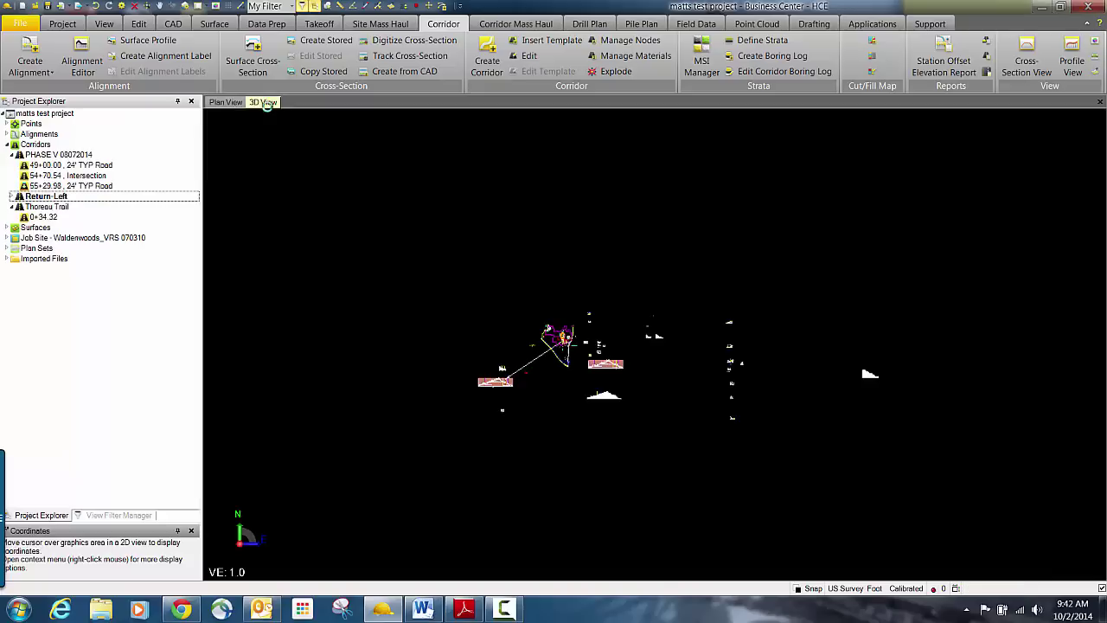
{"action": "scroll", "coordinate": [562, 346], "scroll_direction": "up", "scroll_amount": 5}
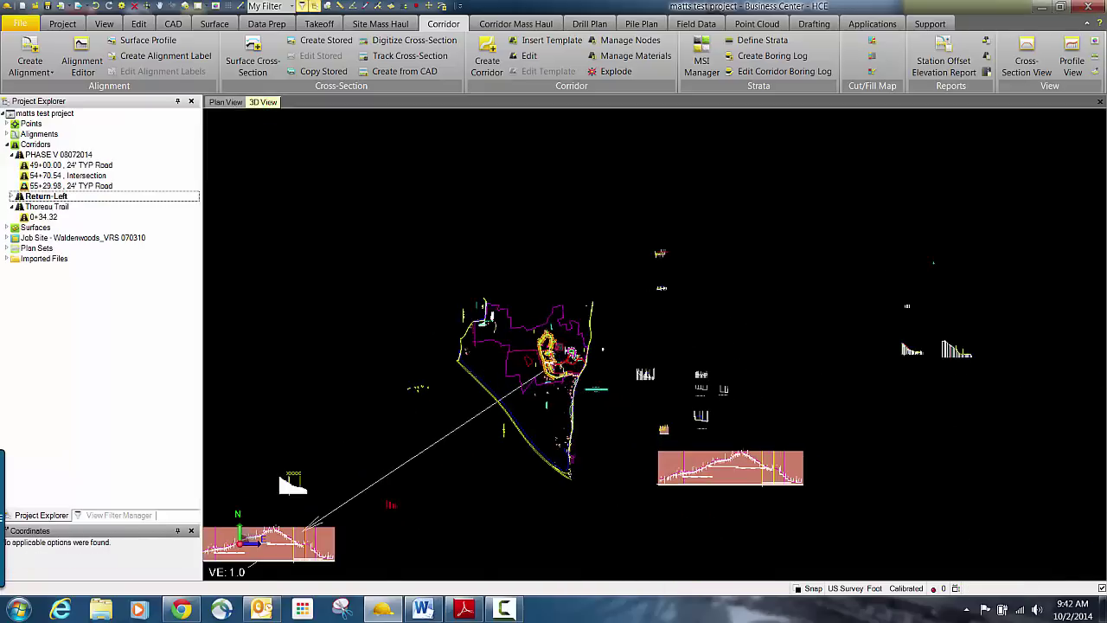
{"action": "middle_click_drag", "start_coordinate": [724, 335], "coordinate": [465, 319]}
{"action": "scroll", "coordinate": [554, 372], "scroll_direction": "up", "scroll_amount": 6}
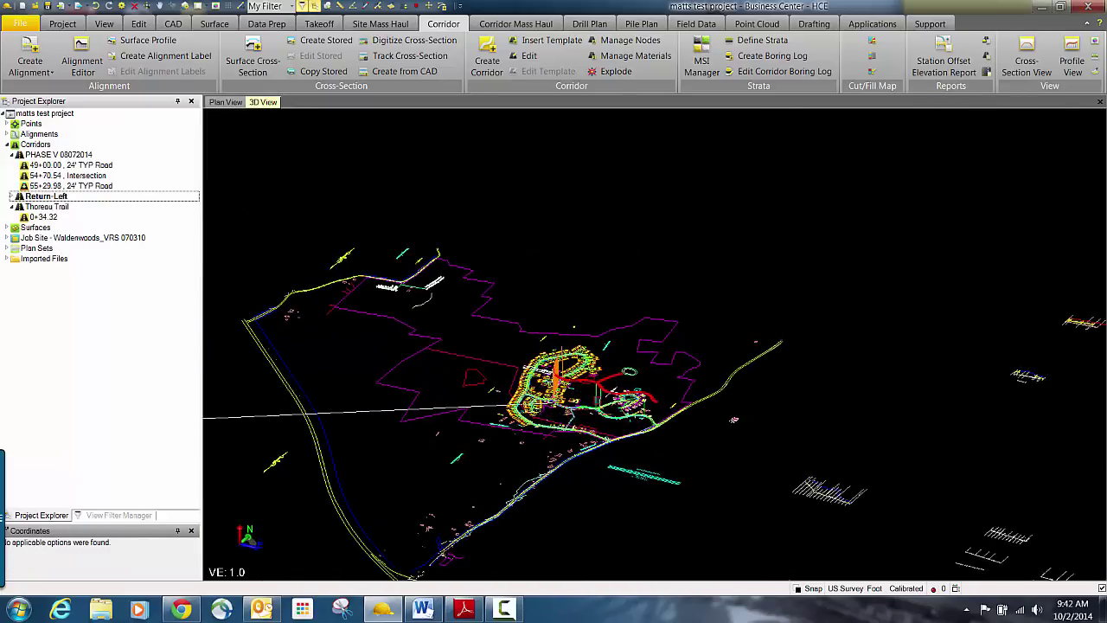
{"action": "scroll", "coordinate": [529, 318], "scroll_direction": "up", "scroll_amount": 10}
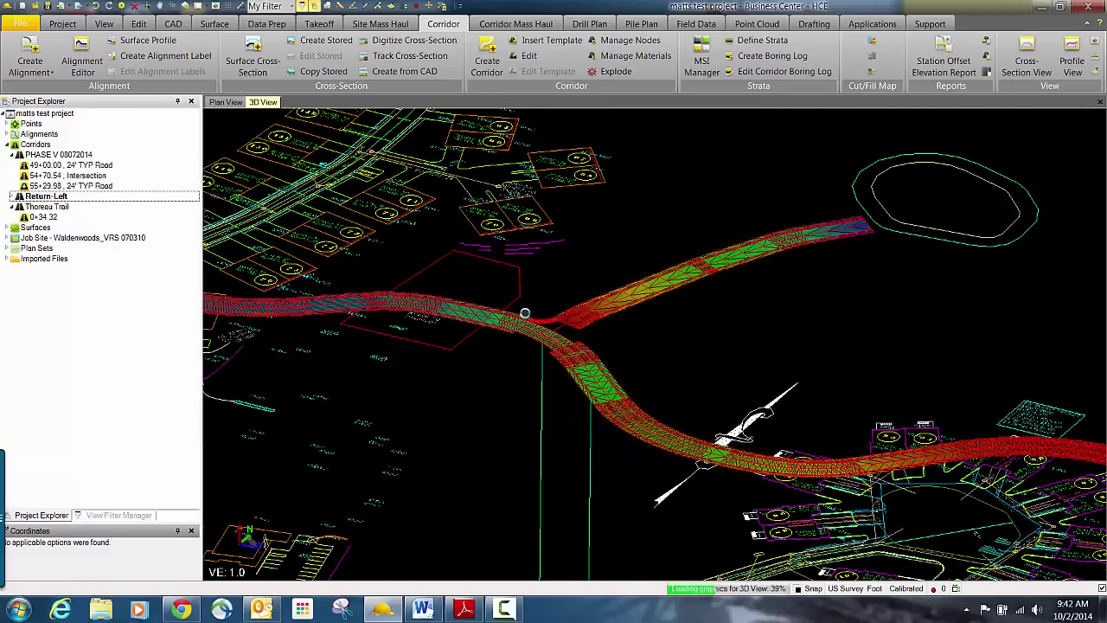
{"action": "scroll", "coordinate": [593, 329], "scroll_direction": "up", "scroll_amount": 3}
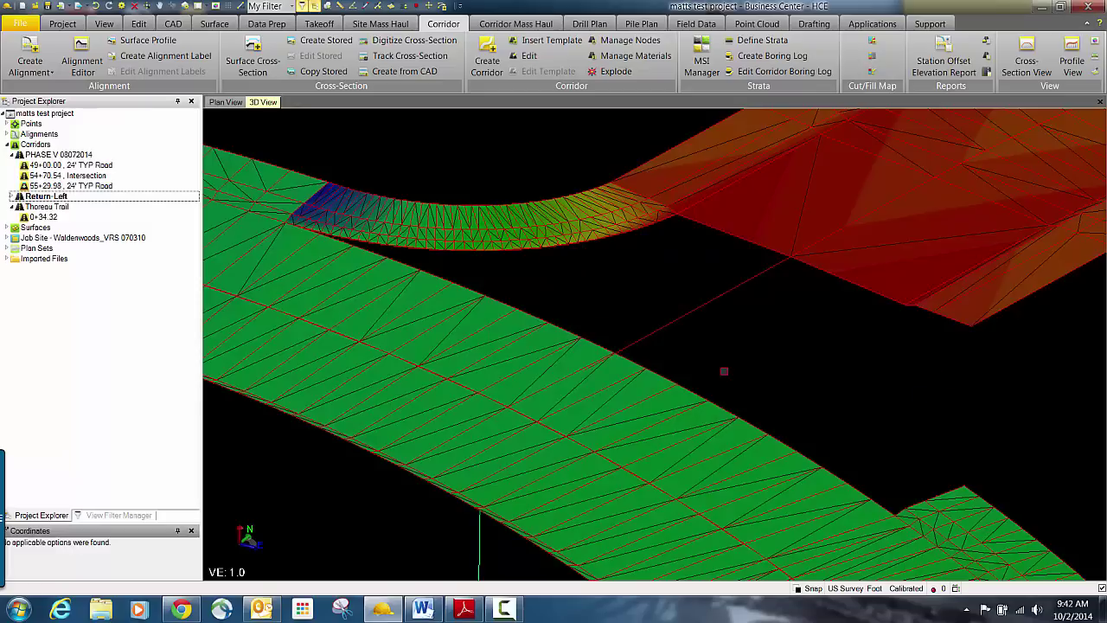
{"action": "scroll", "coordinate": [723, 371], "scroll_direction": "down", "scroll_amount": 3}
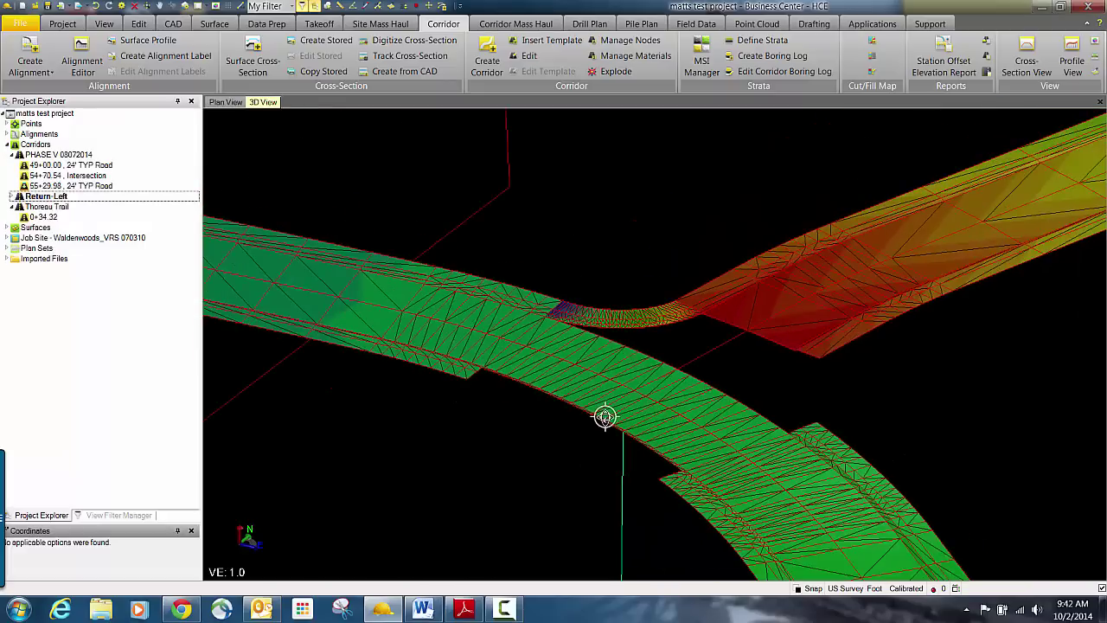
{"action": "scroll", "coordinate": [601, 417], "scroll_direction": "down", "scroll_amount": 1}
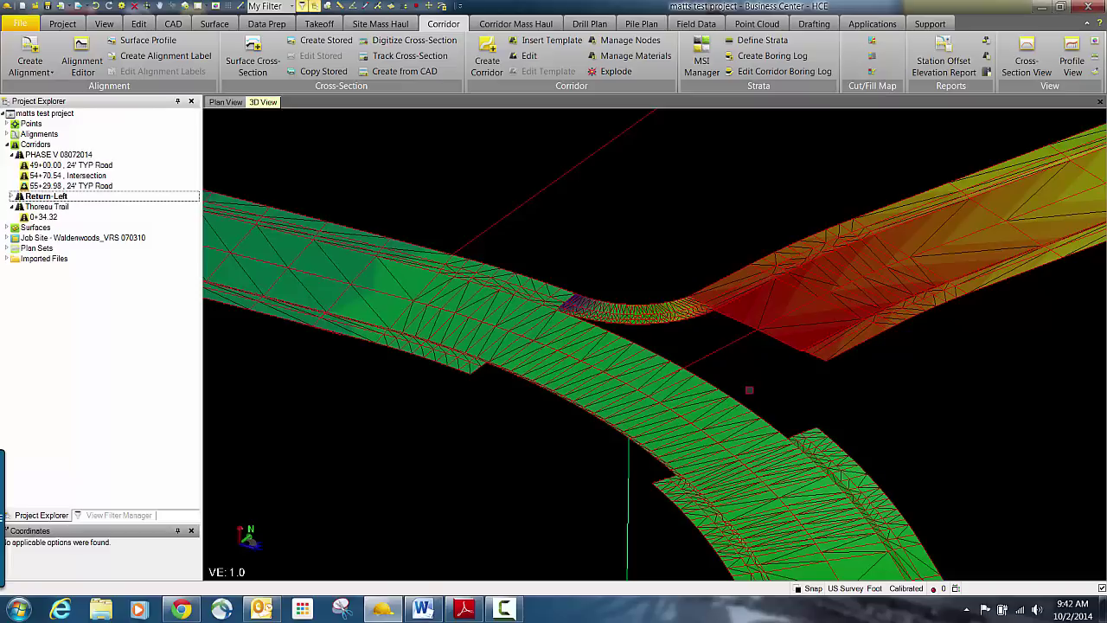
{"action": "scroll", "coordinate": [781, 366], "scroll_direction": "up", "scroll_amount": 1}
{"action": "scroll", "coordinate": [782, 366], "scroll_direction": "up", "scroll_amount": 1}
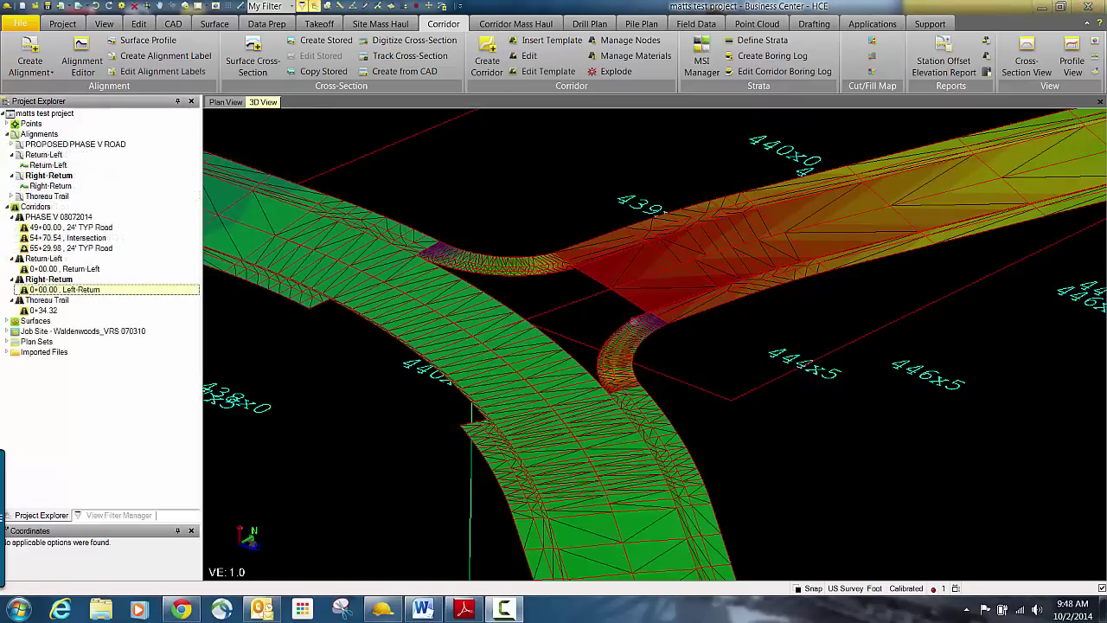
{"action": "scroll", "coordinate": [656, 346], "scroll_direction": "up", "scroll_amount": 5}
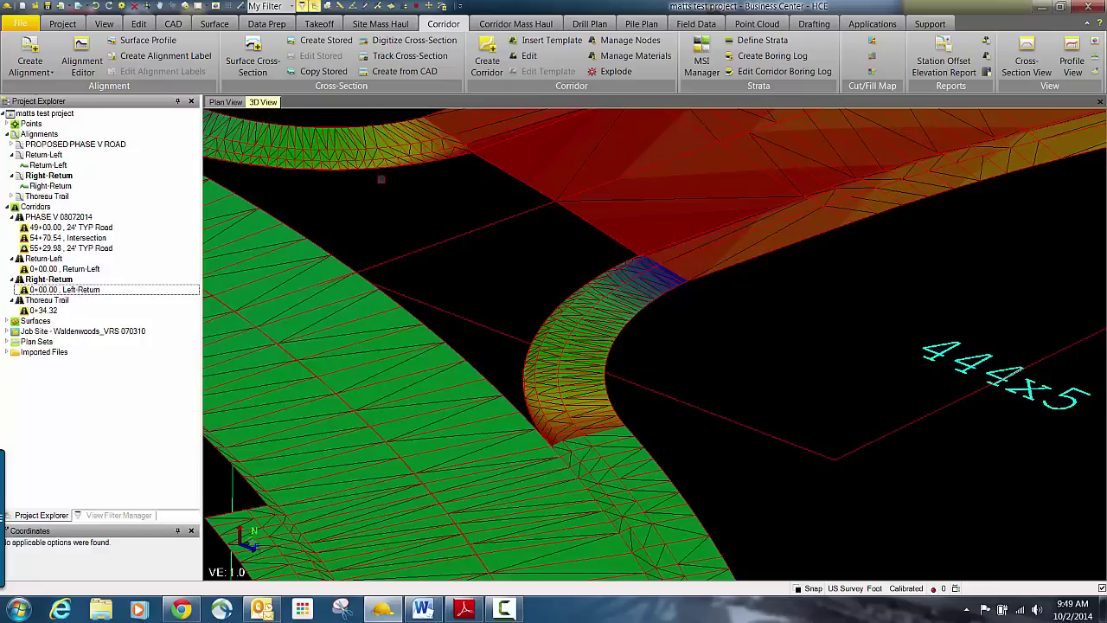
{"action": "left_click", "coordinate": [225, 102]}
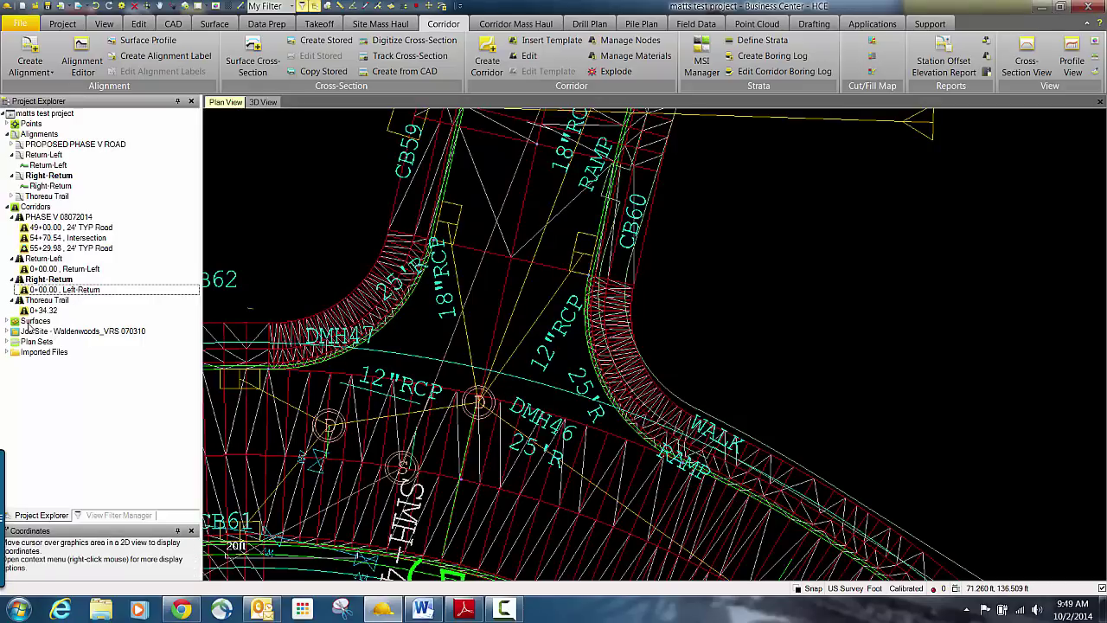
Merge the PHASE V 08072014 and Thoreau Trail surfaces into a surface named Combined-1, with Thoreau Trail as surface 2
{"action": "left_click", "coordinate": [7, 322]}
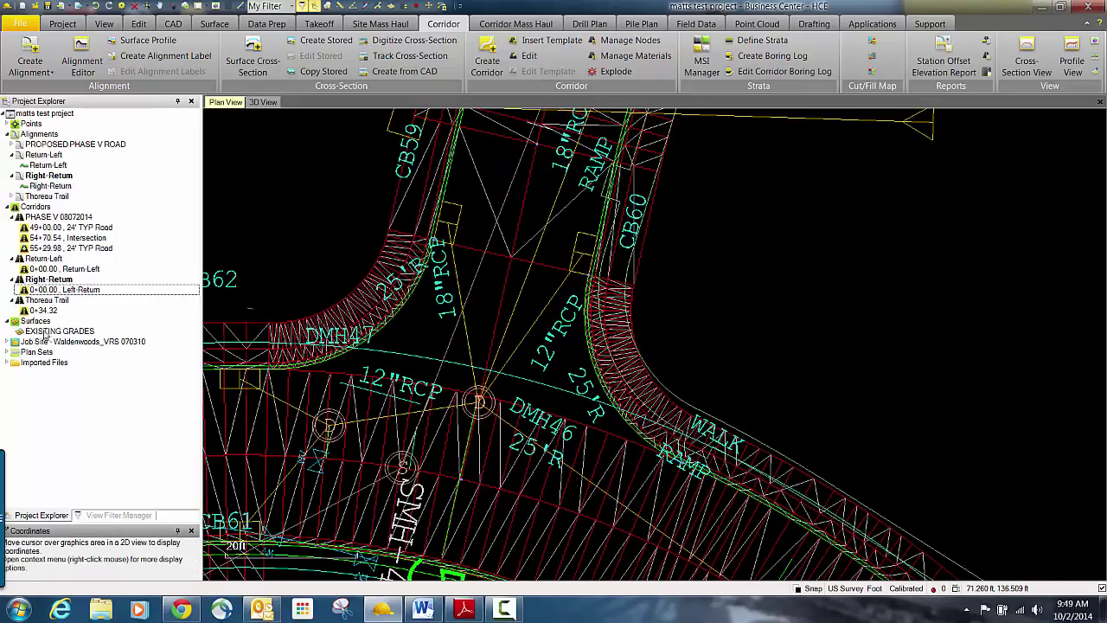
{"action": "right_click", "coordinate": [38, 324]}
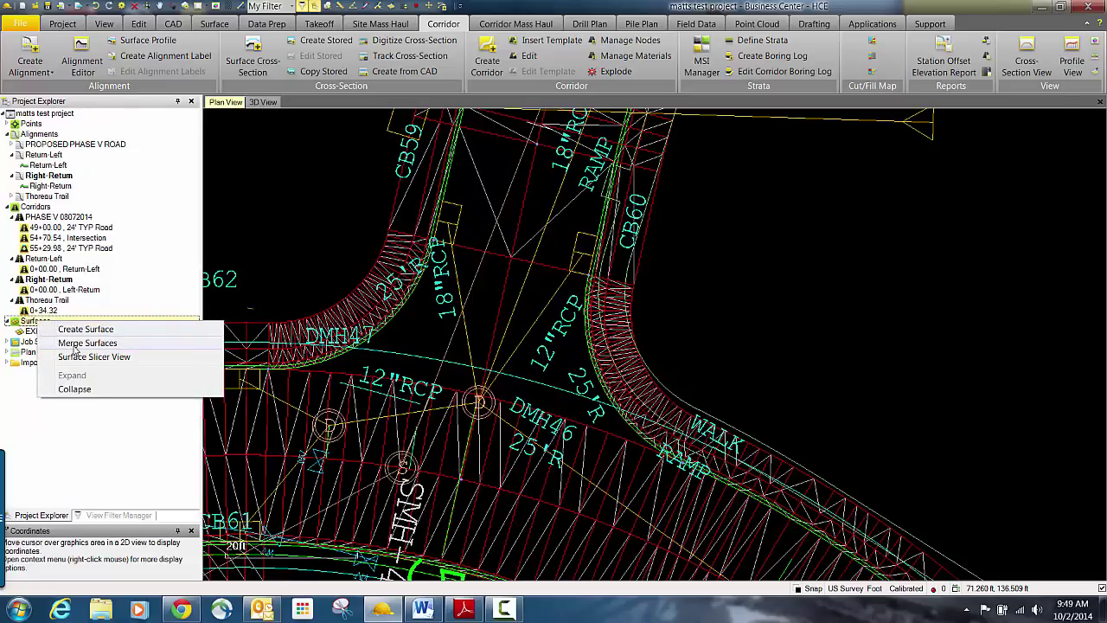
{"action": "left_click", "coordinate": [75, 345]}
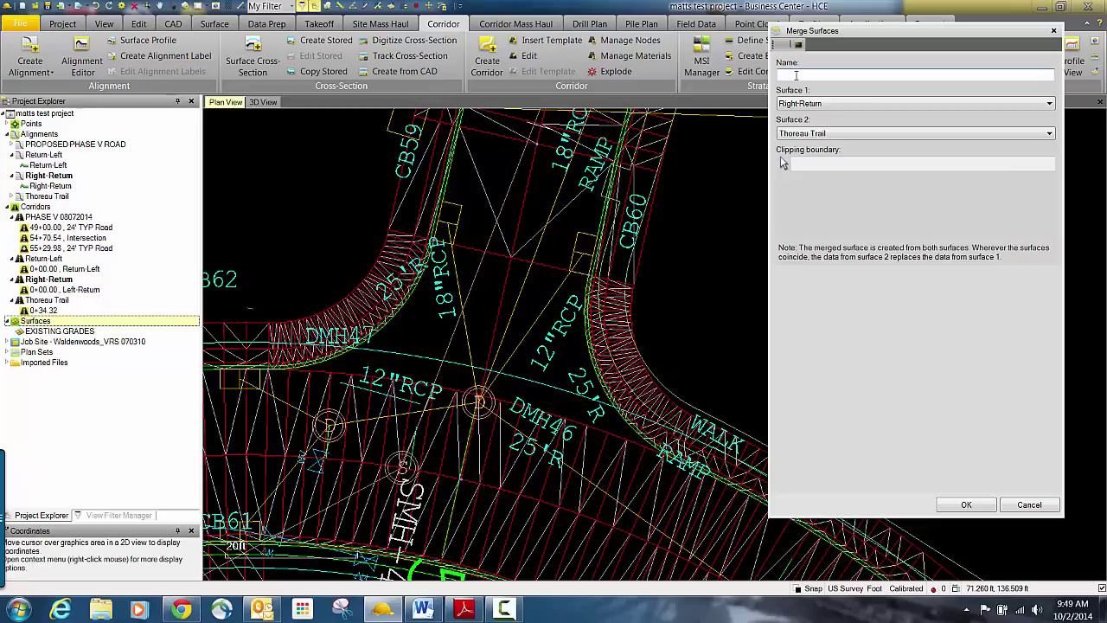
{"action": "type", "text": "Combined-1"}
{"action": "left_click", "coordinate": [820, 105]}
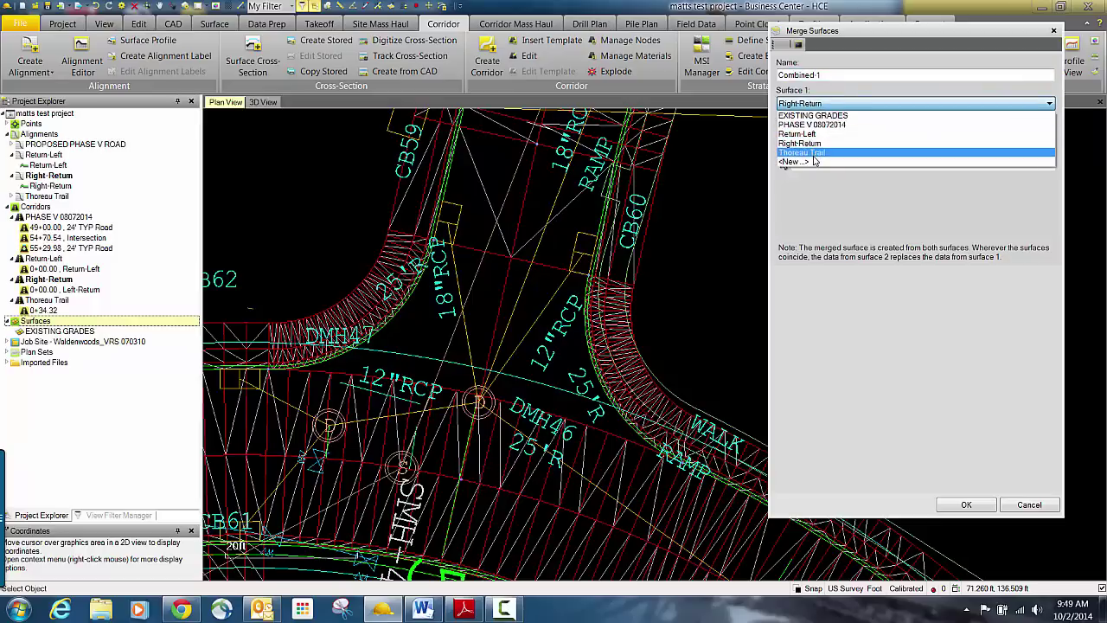
{"action": "left_click", "coordinate": [813, 124]}
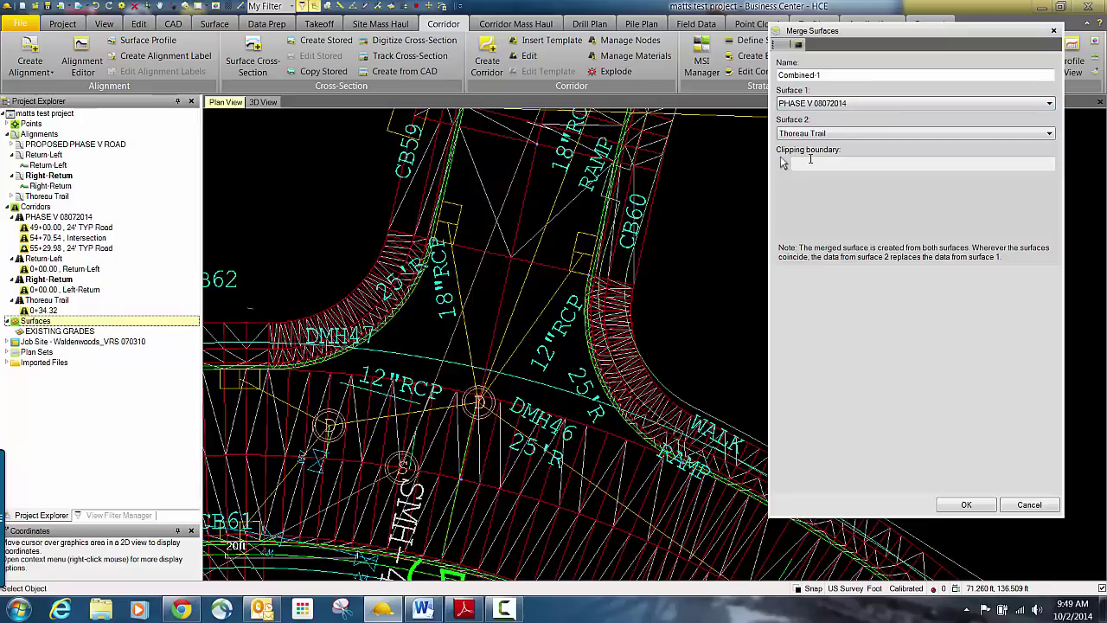
{"action": "left_click", "coordinate": [813, 134]}
{"action": "left_click", "coordinate": [812, 134]}
{"action": "left_click", "coordinate": [966, 506]}
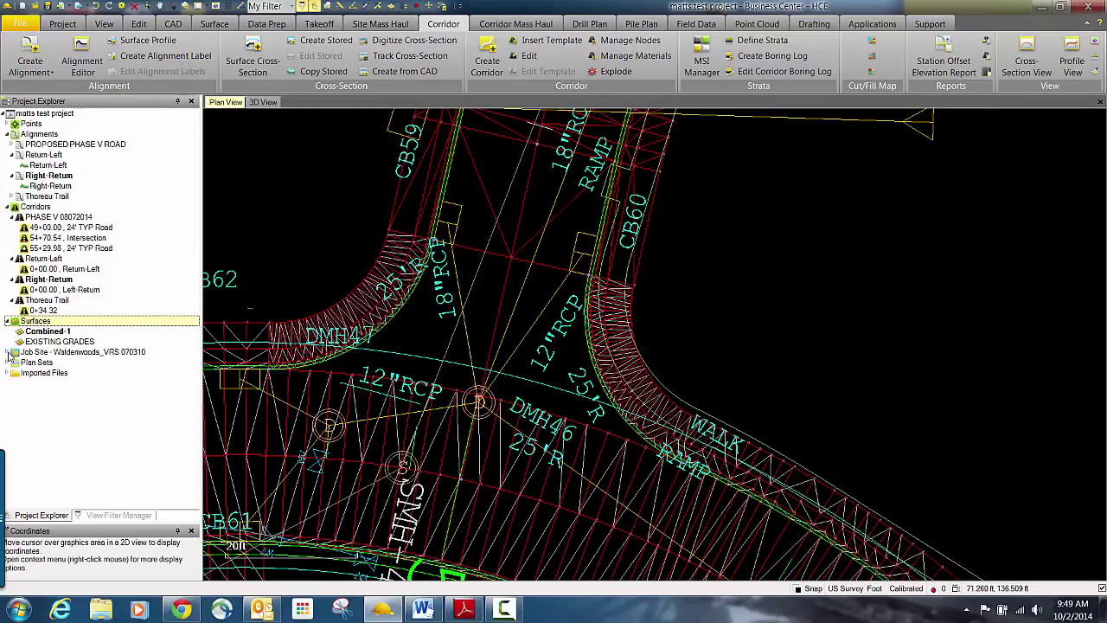
Hide the PHASE V 08072014, Return-Left, Right-Return and Thoreau Trail surfaces in the My Filter view filter
{"action": "right_click", "coordinate": [38, 219]}
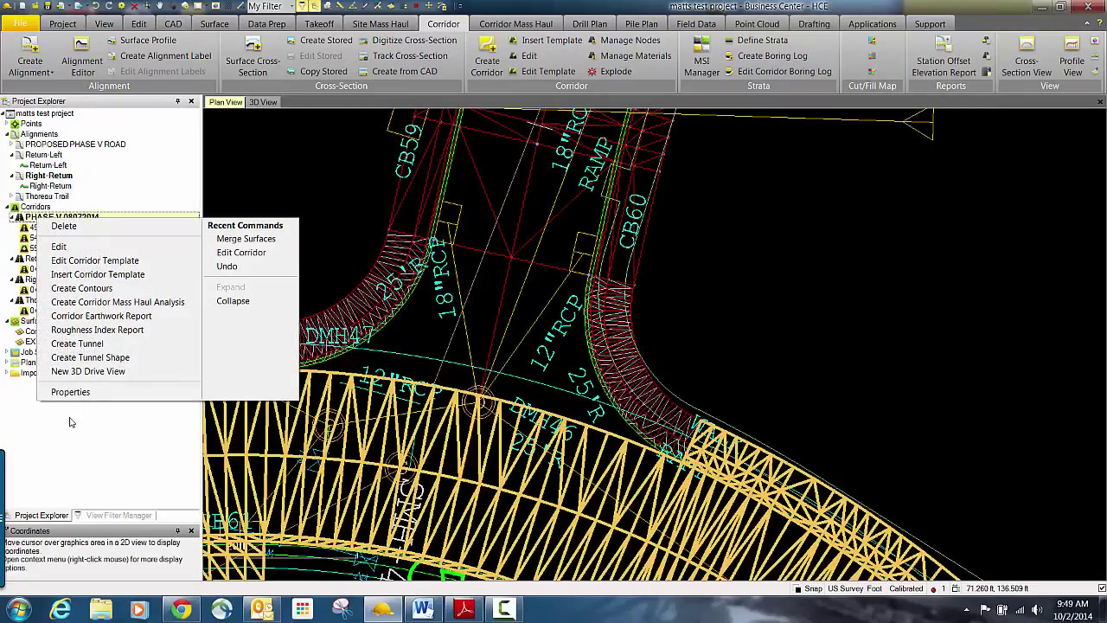
{"action": "left_click", "coordinate": [96, 517]}
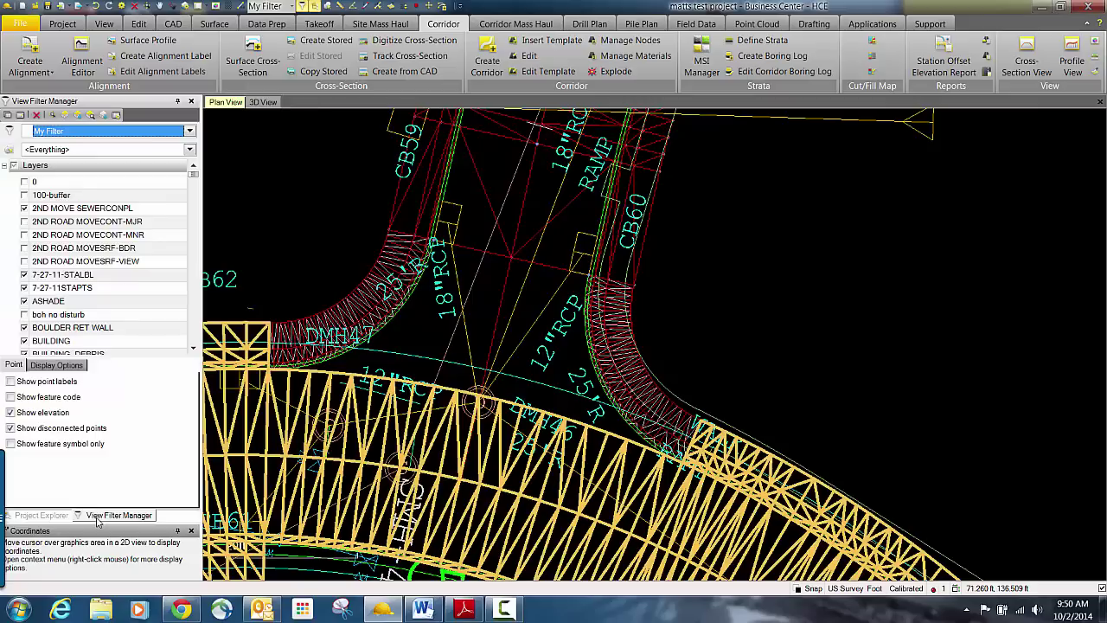
{"action": "left_click", "coordinate": [4, 167]}
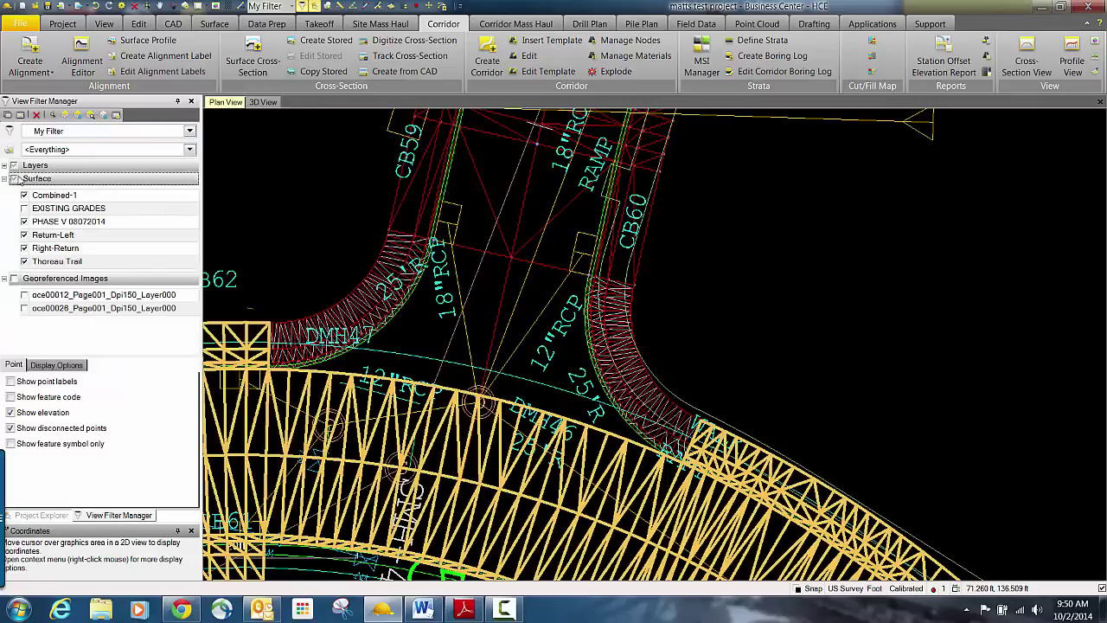
{"action": "left_click", "coordinate": [24, 222]}
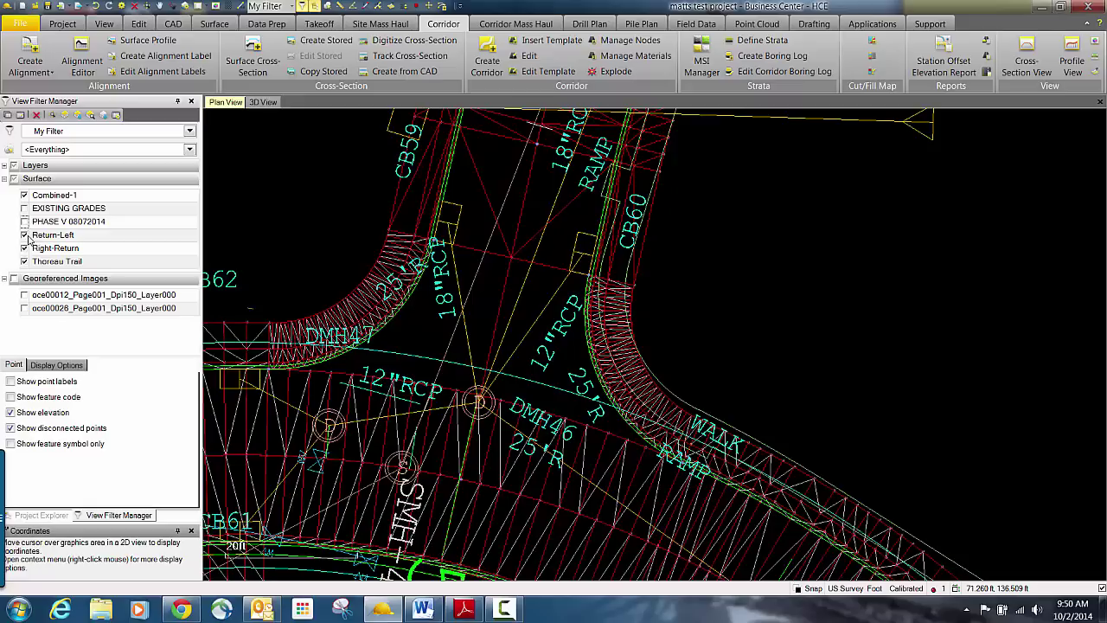
{"action": "left_click", "coordinate": [24, 235]}
{"action": "left_click", "coordinate": [24, 248]}
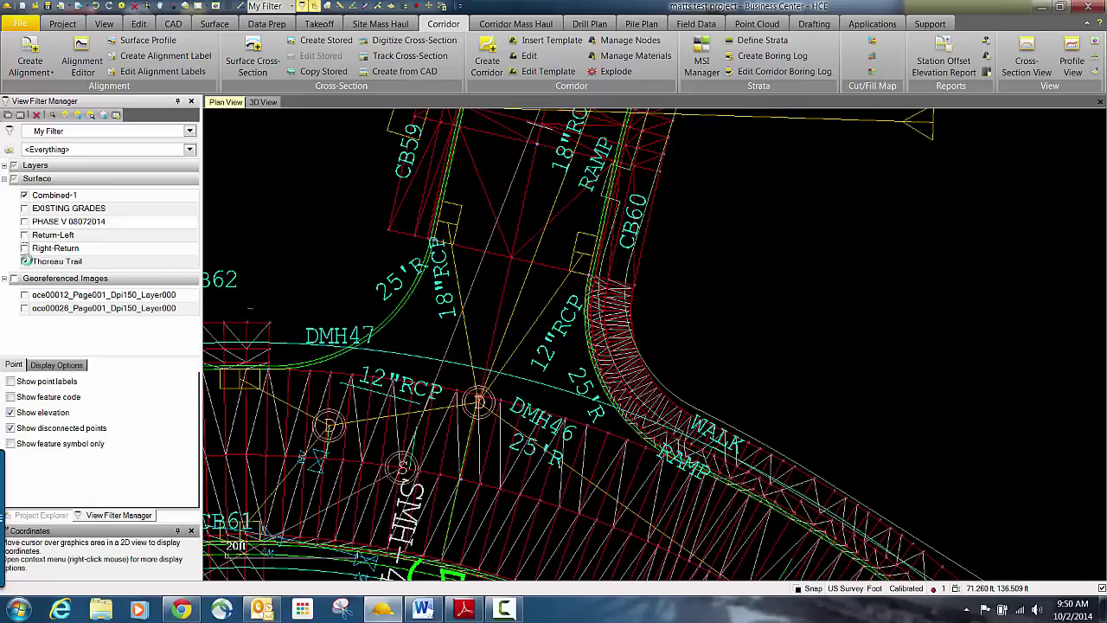
{"action": "left_click", "coordinate": [24, 262]}
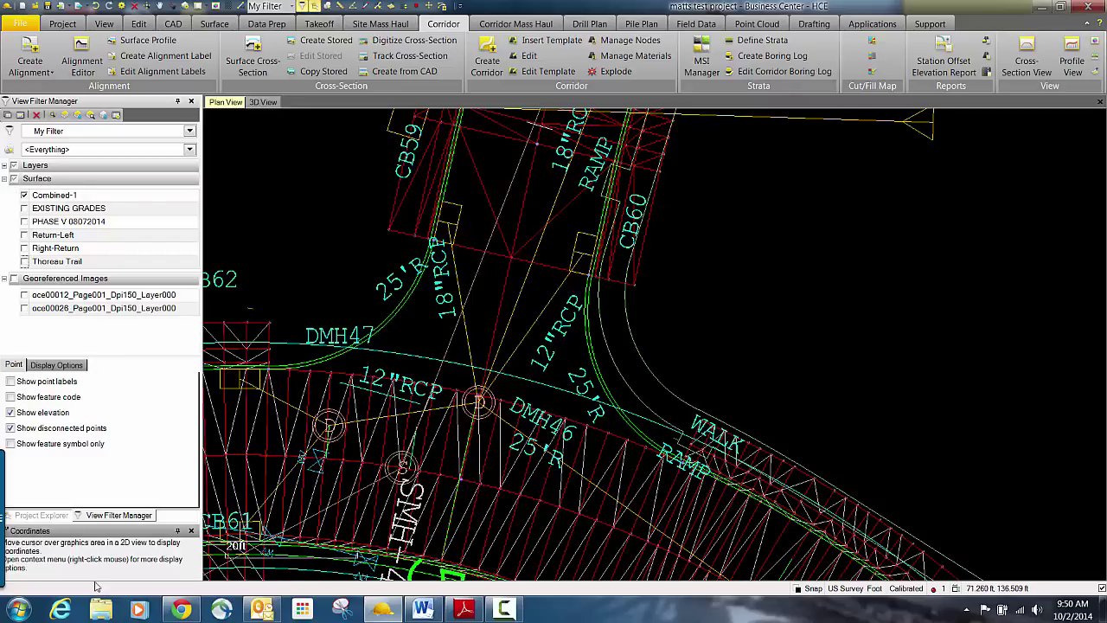
Merge the Combined-1 surface with Return-Left as surface 2 into a surface named Combine2
{"action": "left_click", "coordinate": [41, 516]}
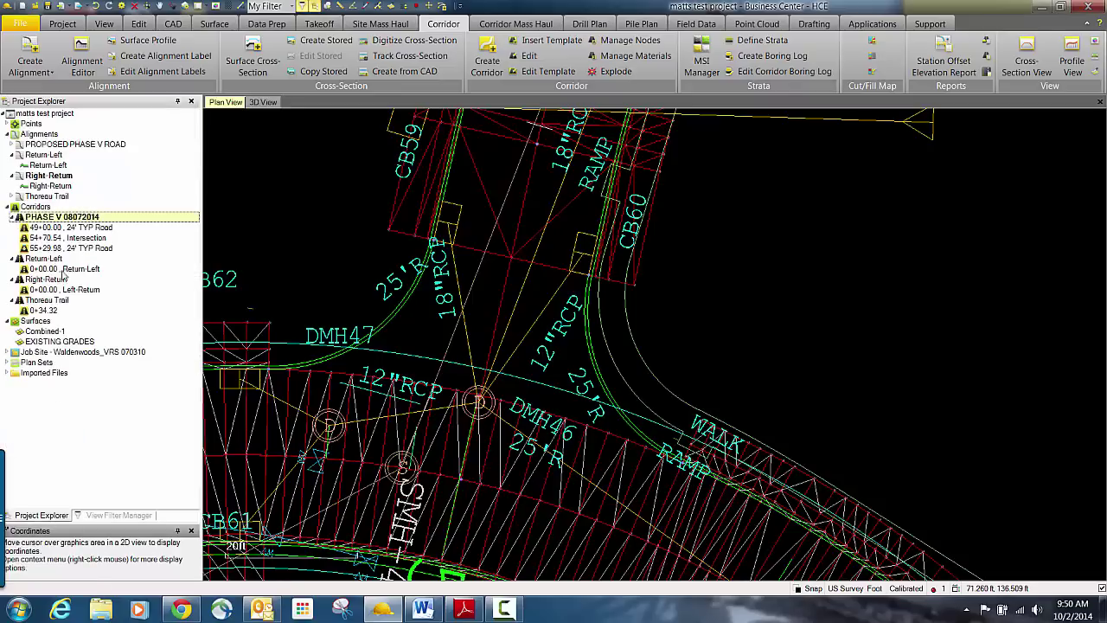
{"action": "right_click", "coordinate": [39, 321]}
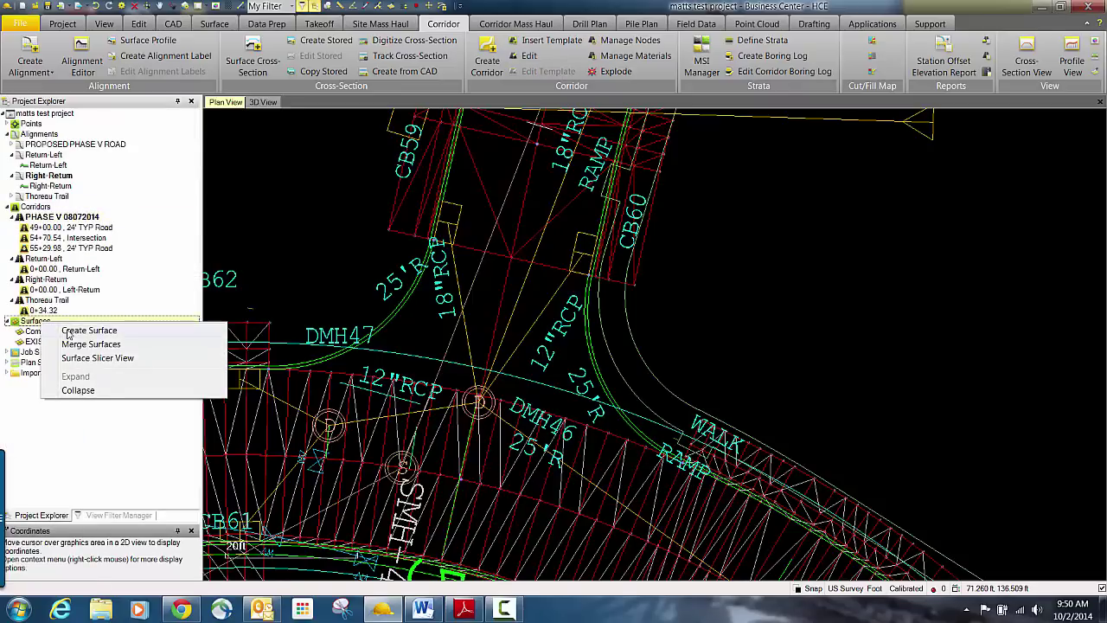
{"action": "left_click", "coordinate": [78, 345]}
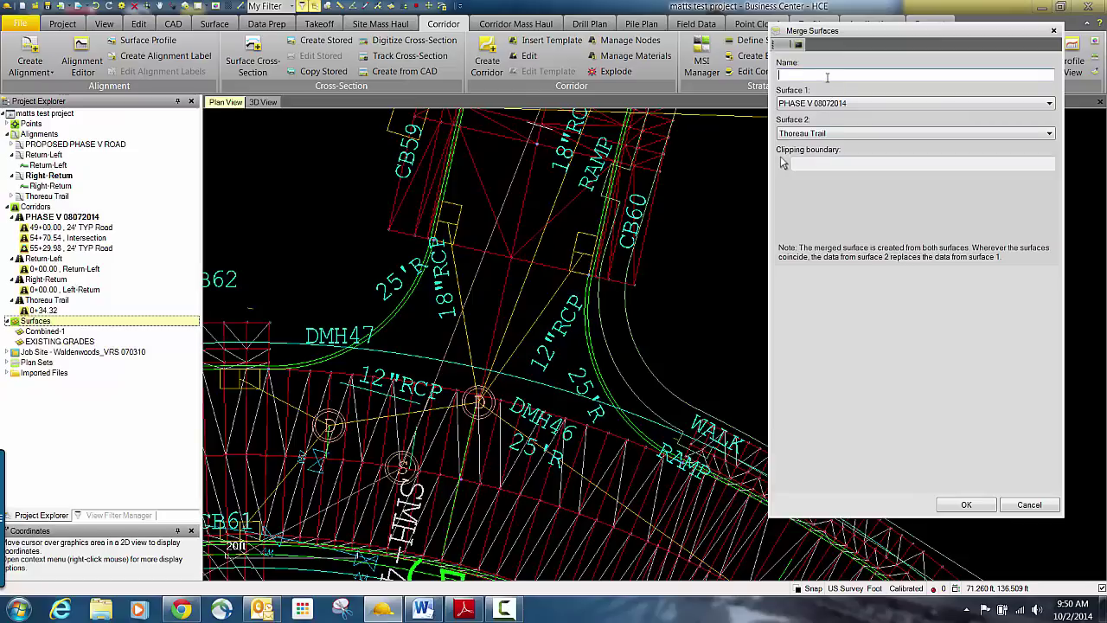
{"action": "type", "text": "Combine2"}
{"action": "left_click", "coordinate": [840, 103]}
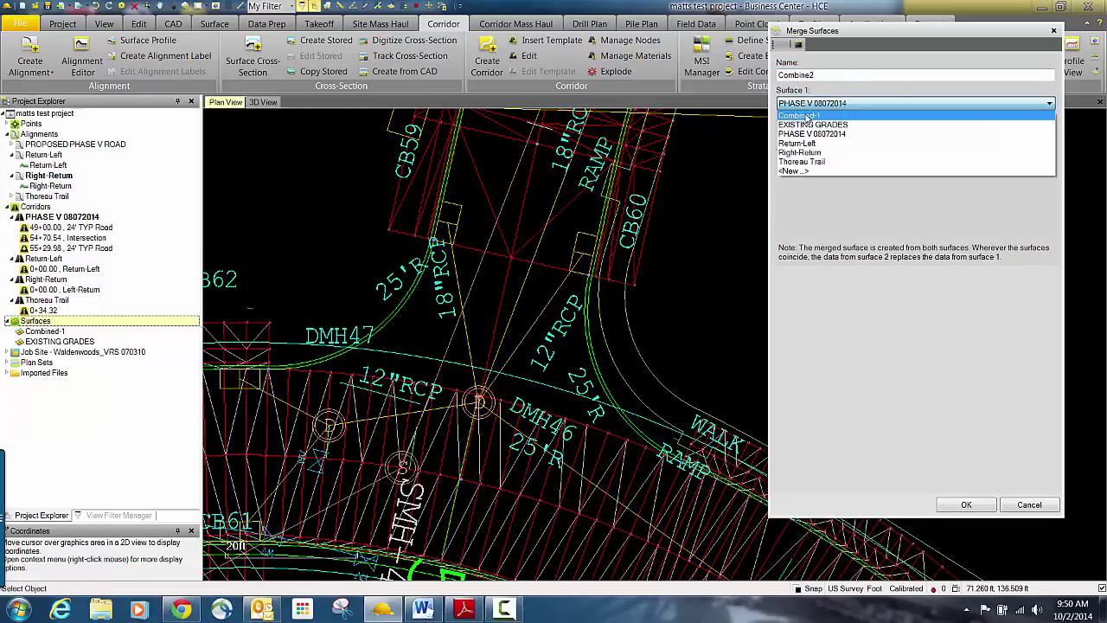
{"action": "left_click", "coordinate": [817, 115]}
{"action": "left_click", "coordinate": [818, 133]}
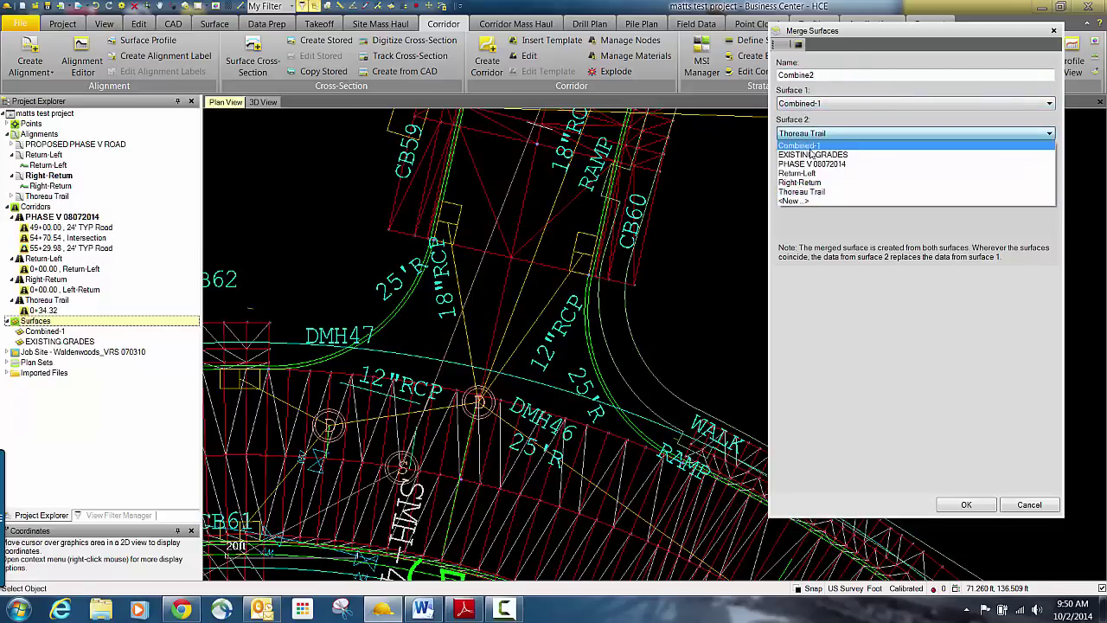
{"action": "left_click", "coordinate": [807, 174]}
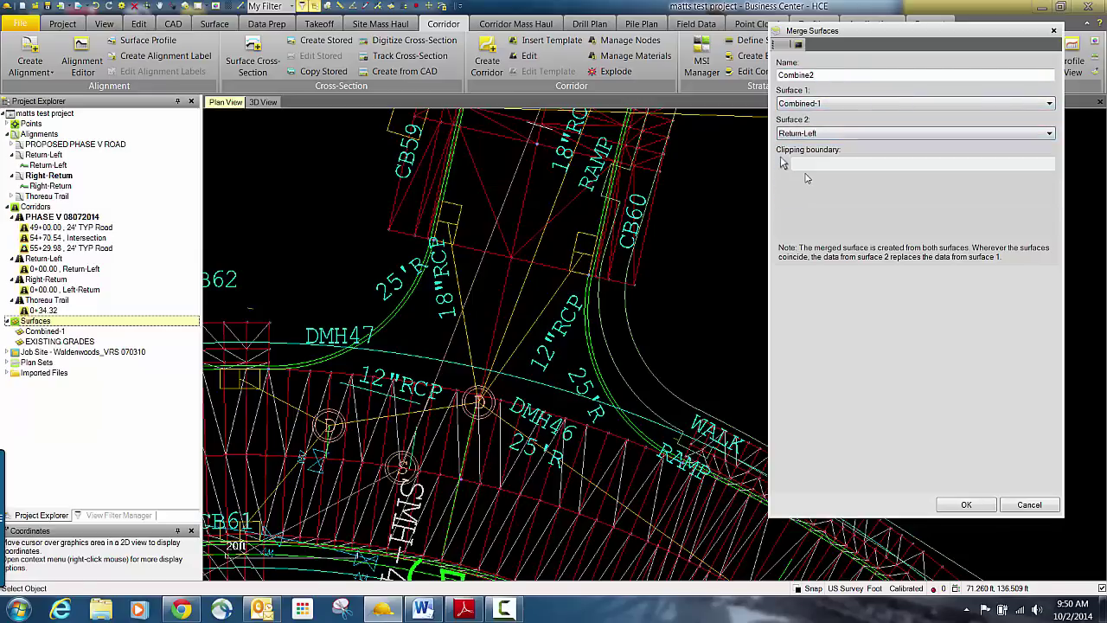
{"action": "left_click", "coordinate": [967, 505]}
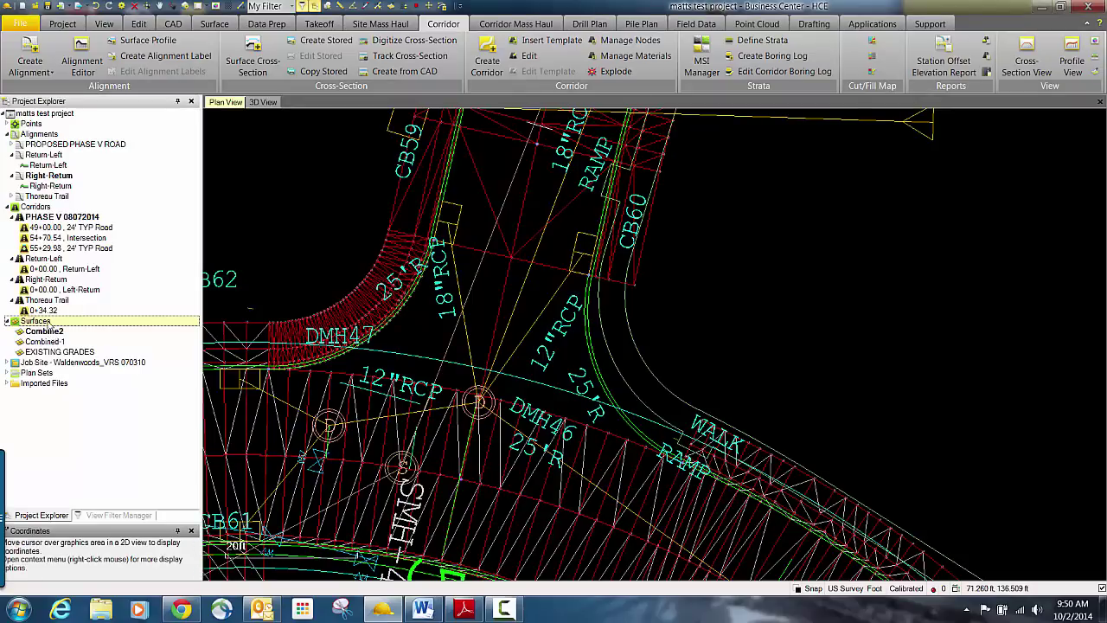
Merge the Combine2 surface with Right-Return as surface 2 into a surface named Combined-All
{"action": "right_click", "coordinate": [47, 322]}
{"action": "left_click", "coordinate": [78, 345]}
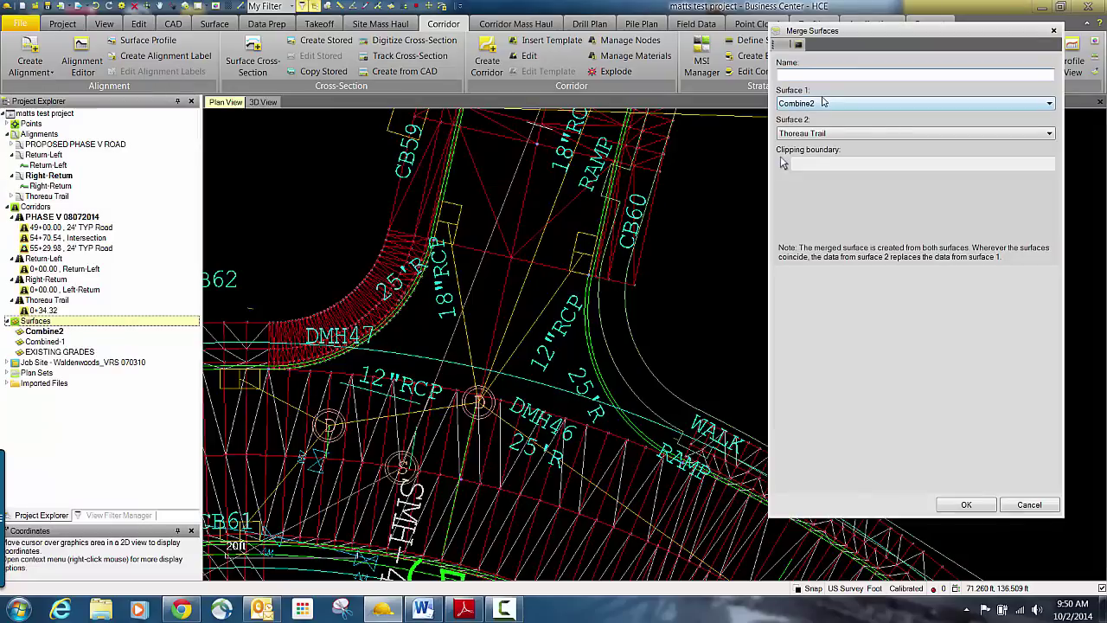
{"action": "type", "text": "Combined All"}
{"action": "left_click", "coordinate": [816, 103]}
{"action": "left_click", "coordinate": [817, 114]}
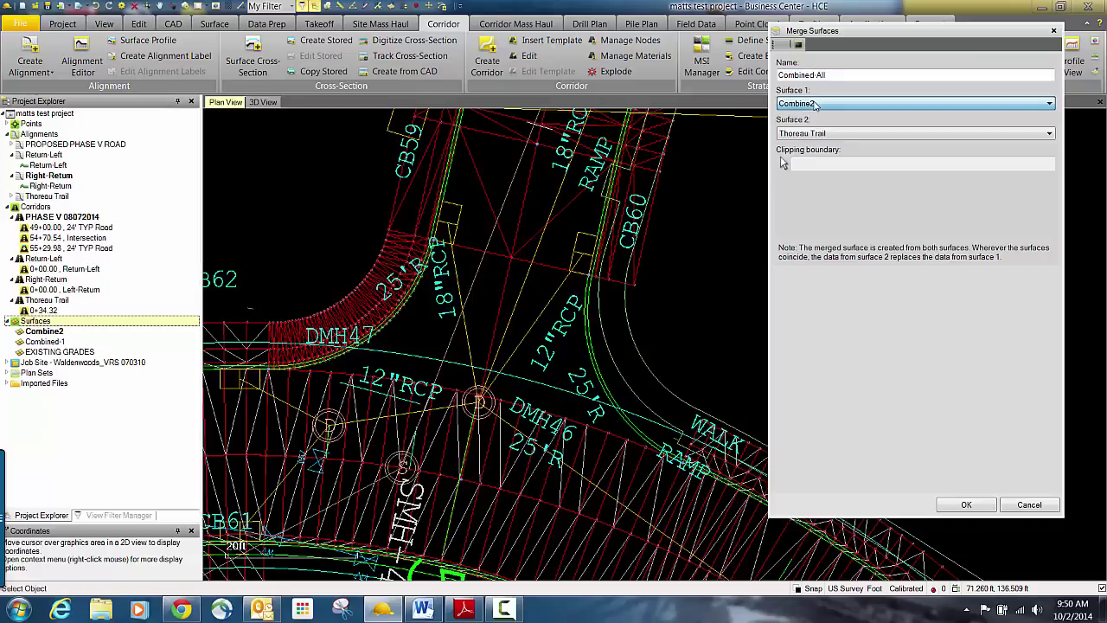
{"action": "left_click", "coordinate": [821, 135]}
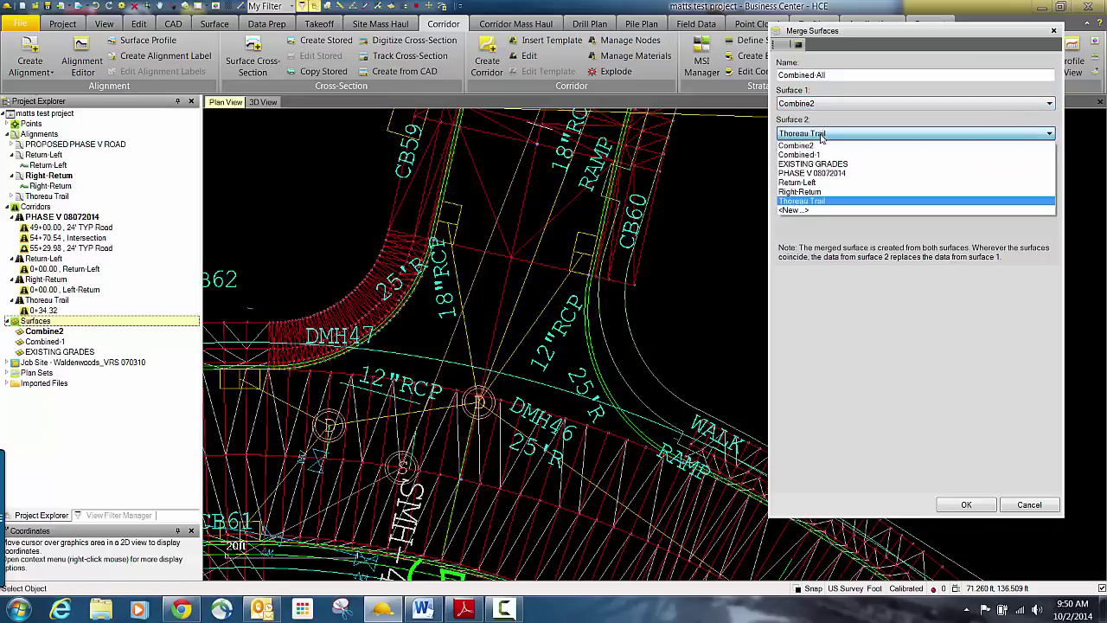
{"action": "left_click", "coordinate": [813, 191]}
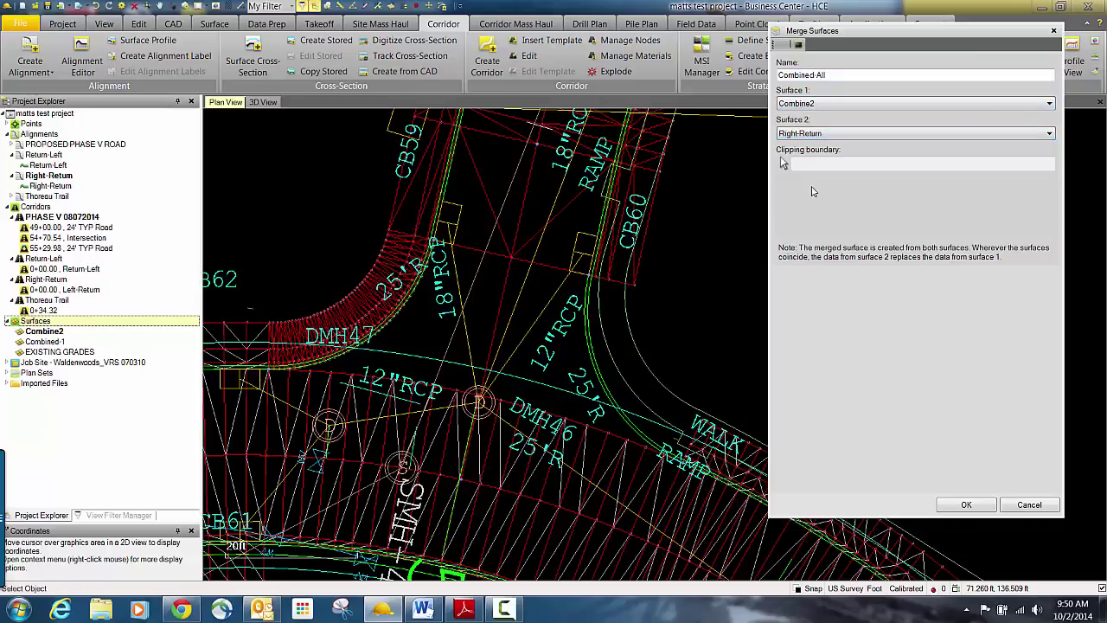
{"action": "left_click", "coordinate": [966, 505]}
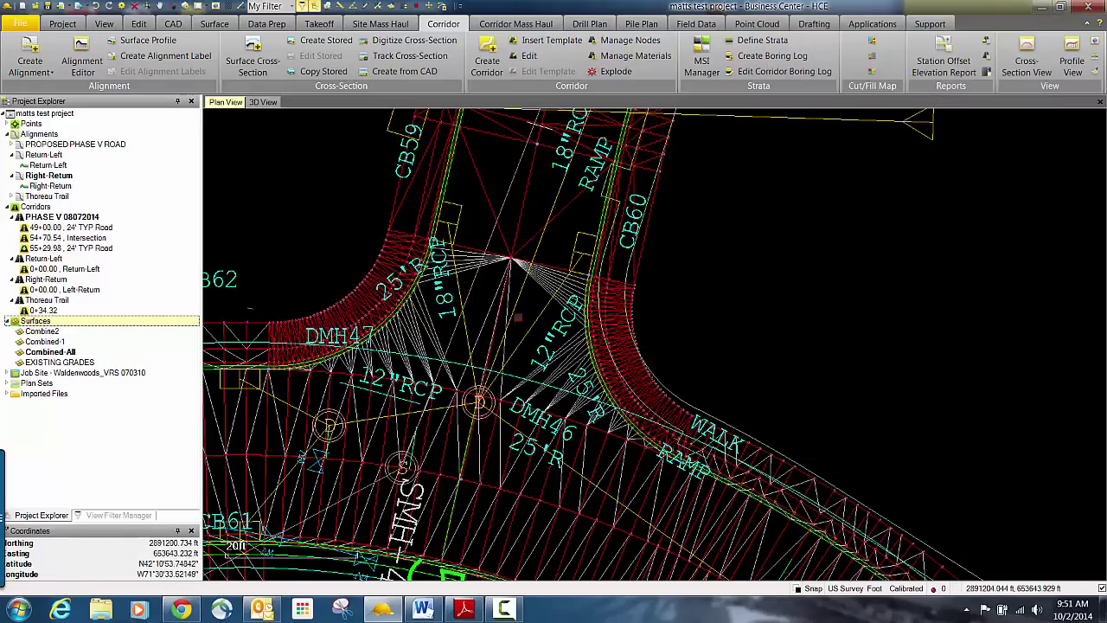
Show the merged intersection in 3D and delete the intermediate surfaces Combine2 and Combined-1
{"action": "left_click", "coordinate": [263, 102]}
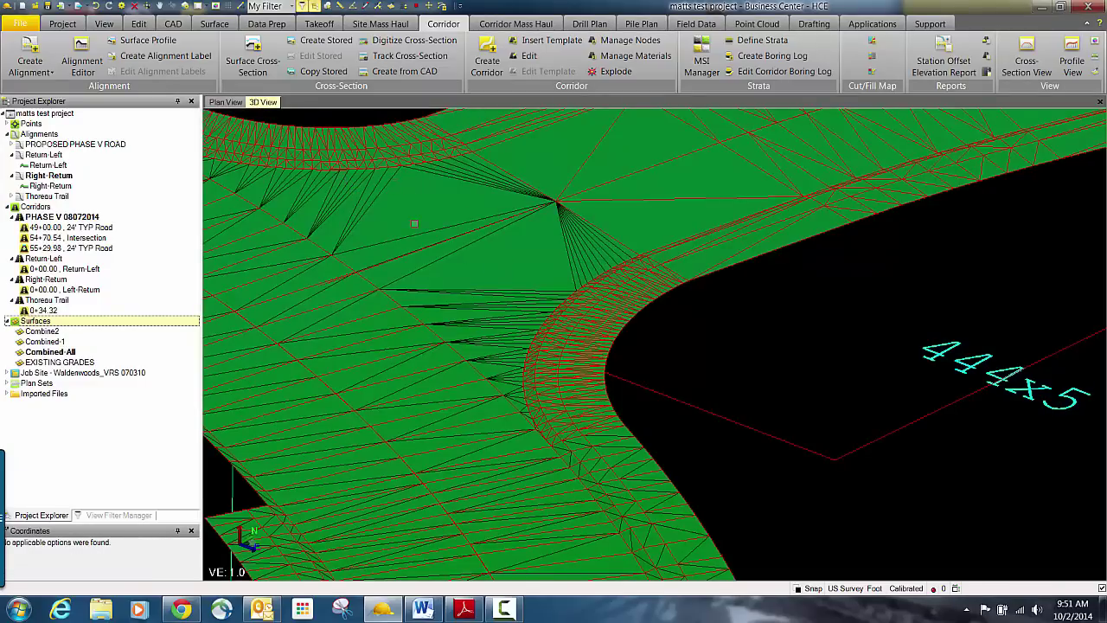
{"action": "right_click", "coordinate": [50, 332]}
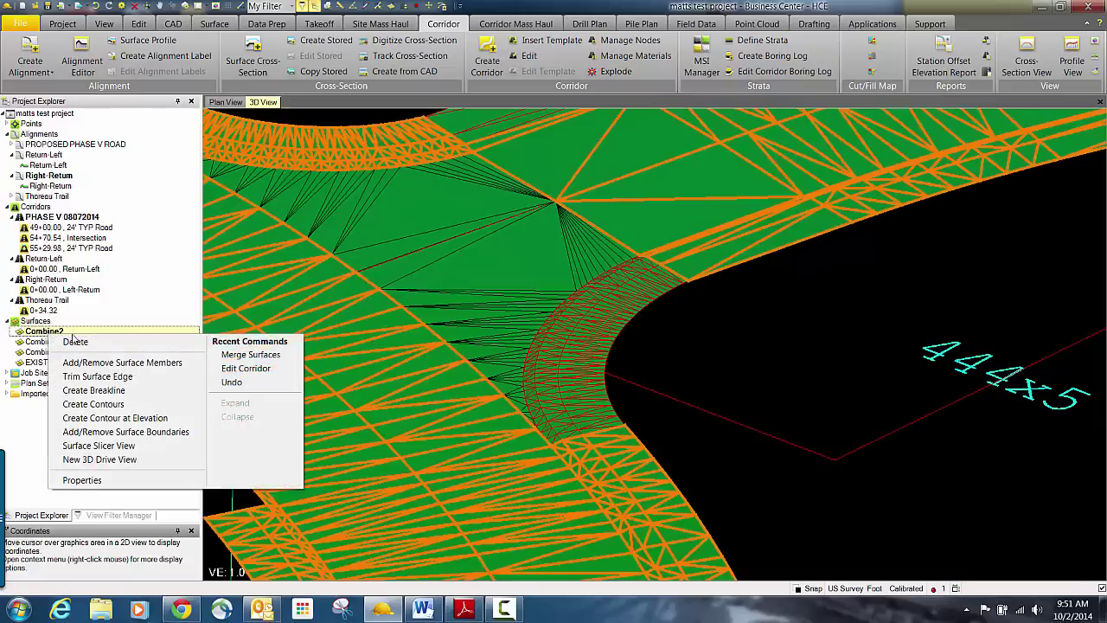
{"action": "key", "text": "Escape"}
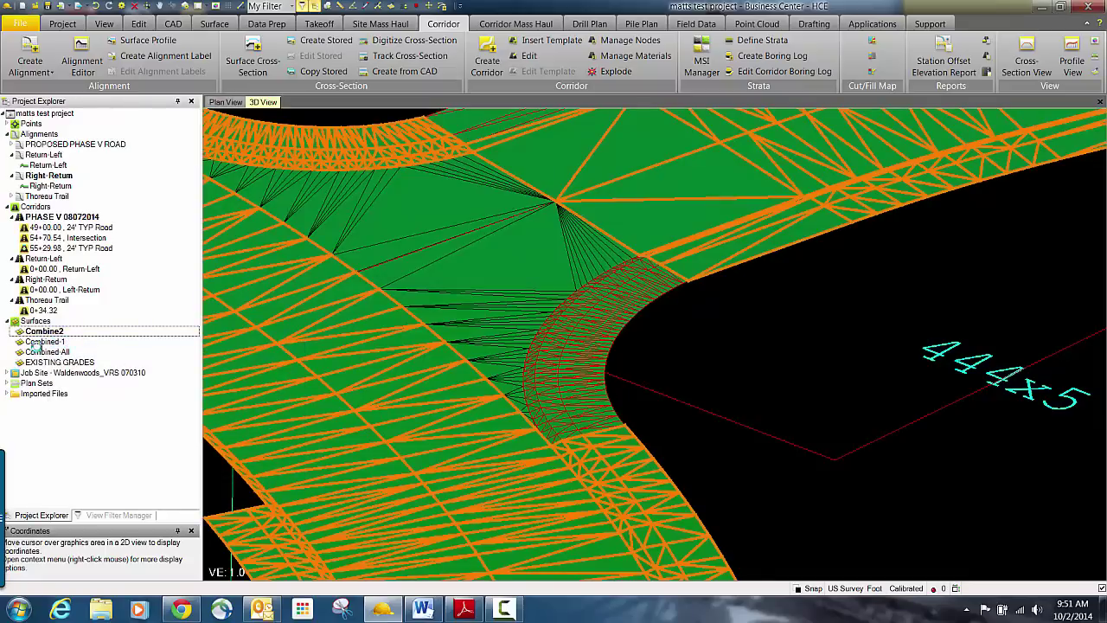
{"action": "right_click", "coordinate": [43, 335]}
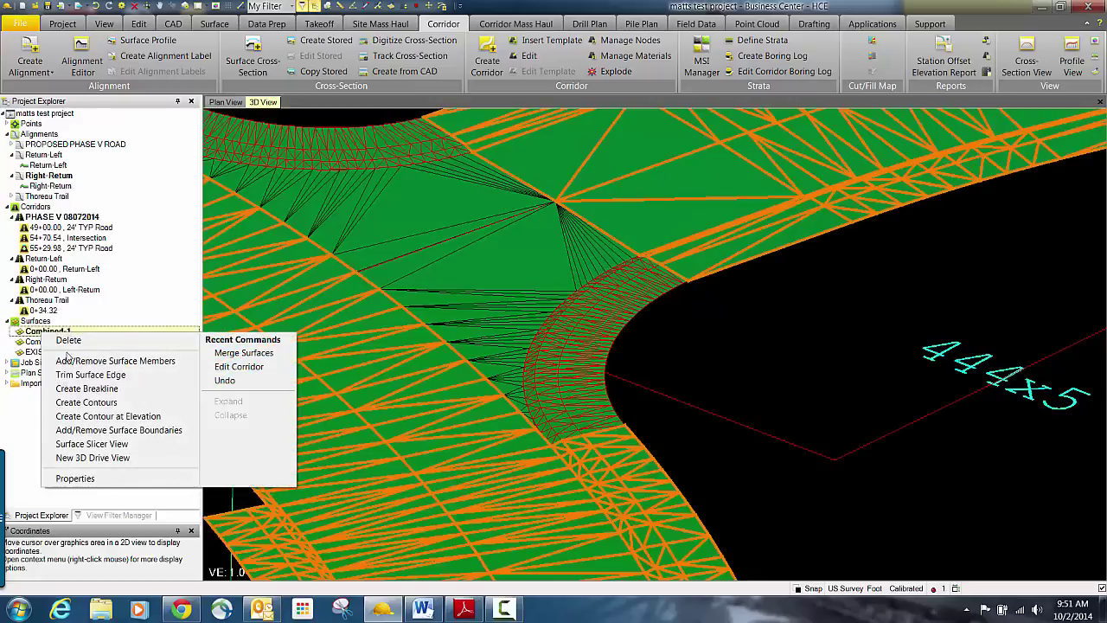
{"action": "key", "text": "Escape"}
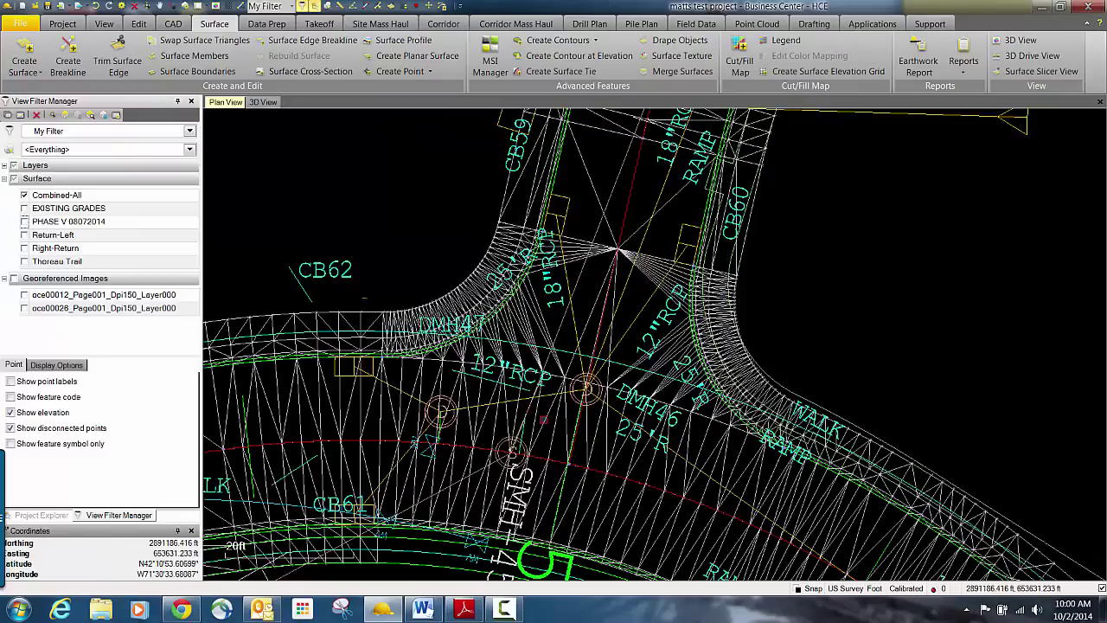
Examine the Combined-All surface in 3D around the intersection and both curb returns
{"action": "left_click", "coordinate": [262, 102]}
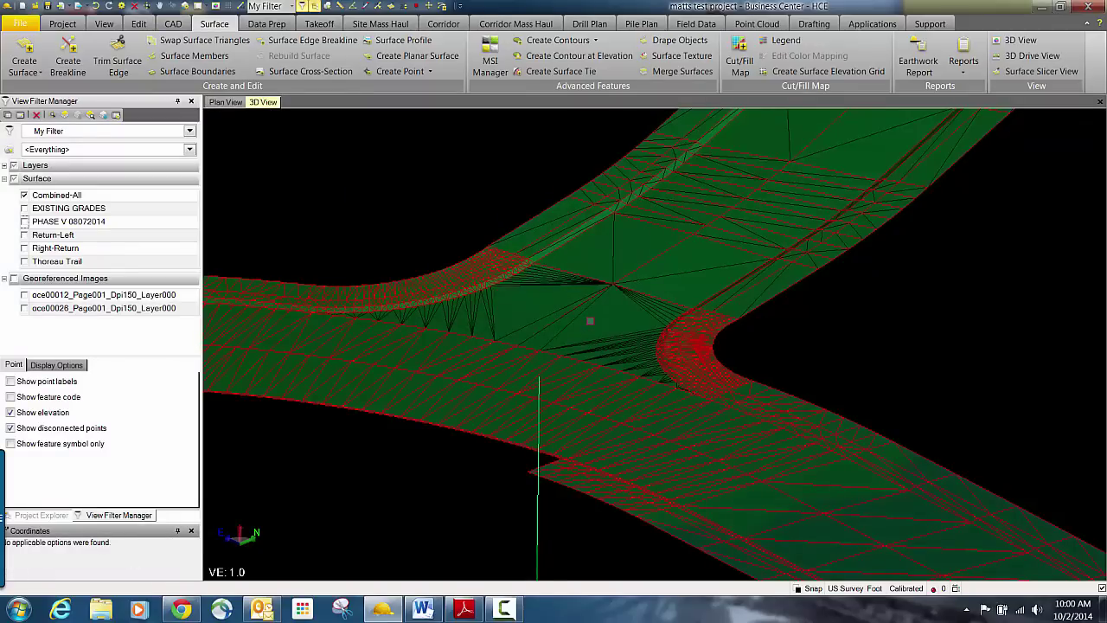
{"action": "scroll", "coordinate": [590, 323], "scroll_direction": "up", "scroll_amount": 2}
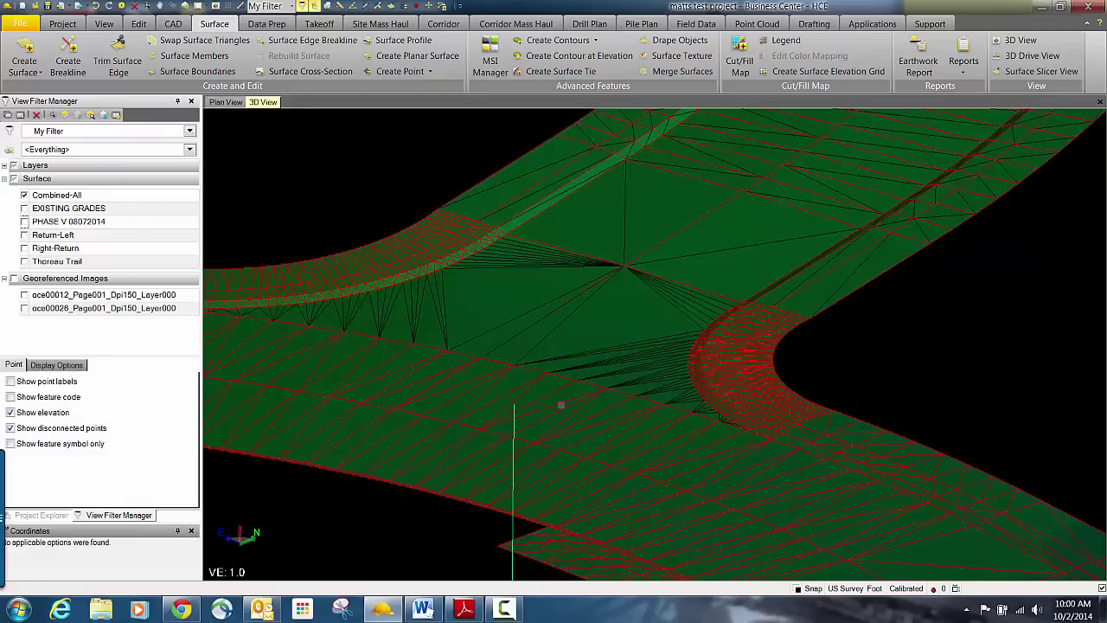
{"action": "scroll", "coordinate": [560, 405], "scroll_direction": "down", "scroll_amount": 4}
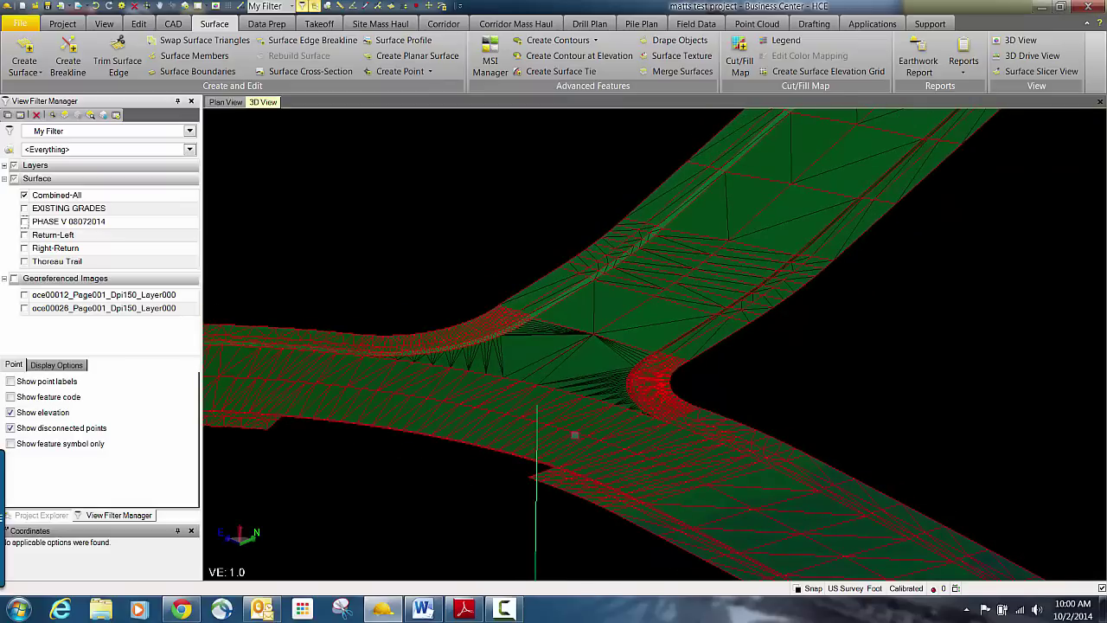
{"action": "middle_click_drag", "start_coordinate": [573, 435], "coordinate": [515, 422]}
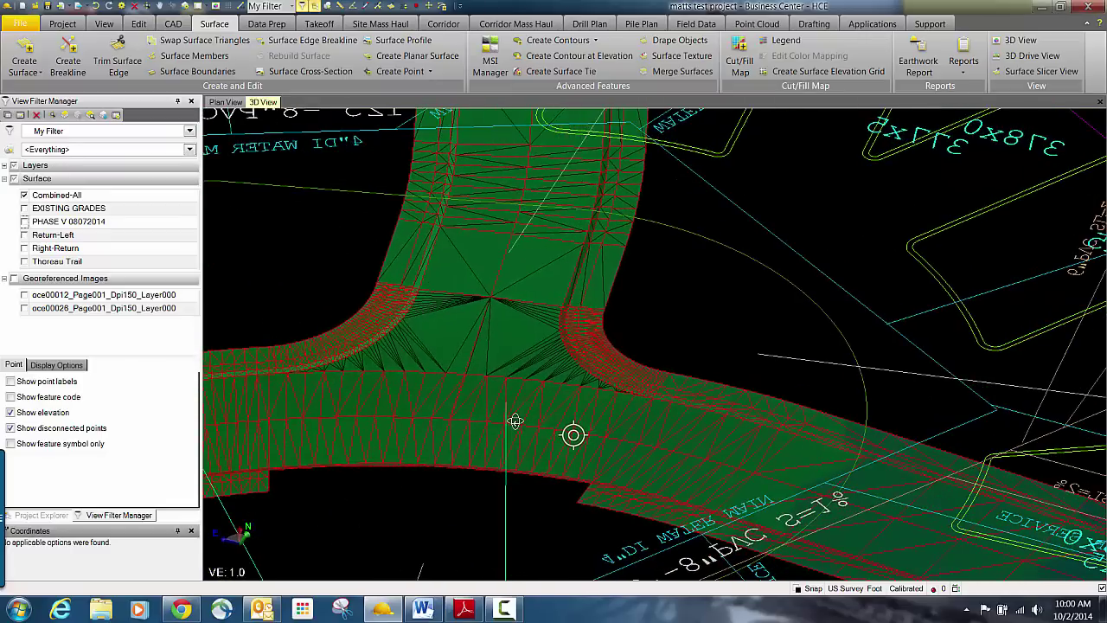